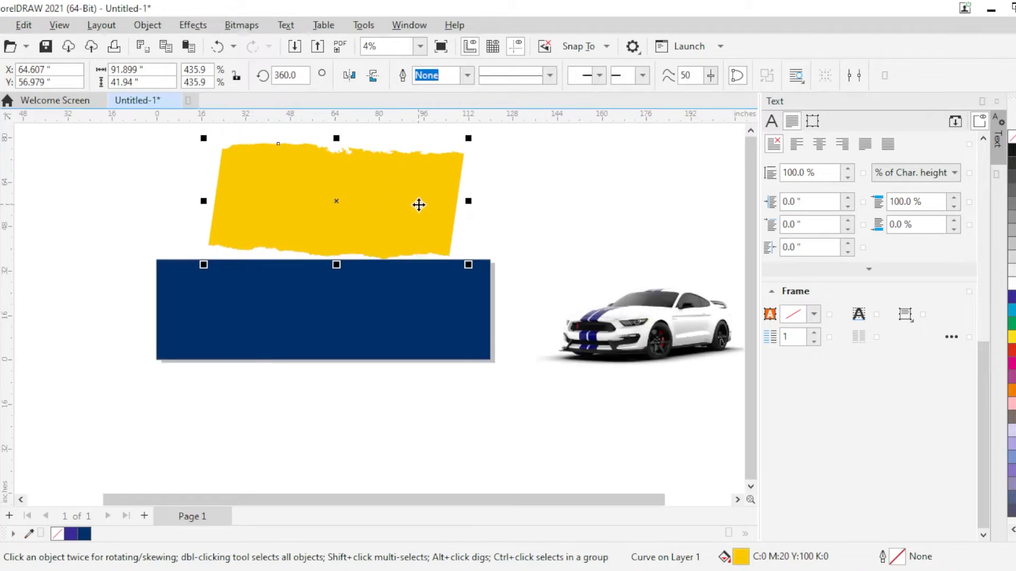
Move the yellow brush shape down over the navy banner and rotate it to about 57.6 degrees
left_click_drag(419, 205, 452, 393)
left_click_drag(501, 329, 394, 236)
left_click(415, 399)
scroll(468, 232, "down", 1)
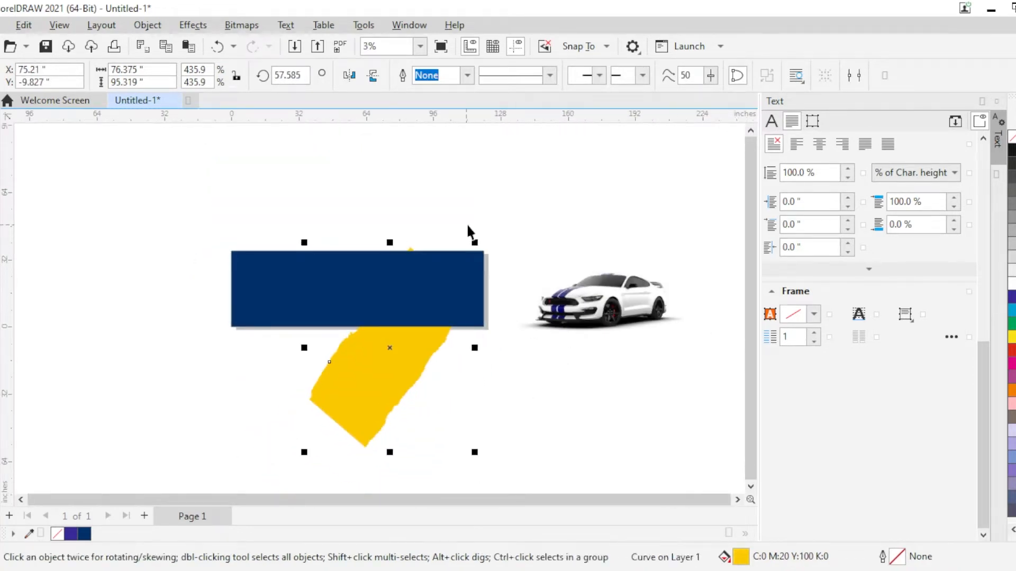
Scale the yellow brush shape to about 62 × 78 inches and place it in front, across the banner's right end
left_click_drag(475, 242, 444, 278)
left_click_drag(358, 363, 421, 287)
scroll(486, 236, "up", 2)
key("shift+Page_Up")
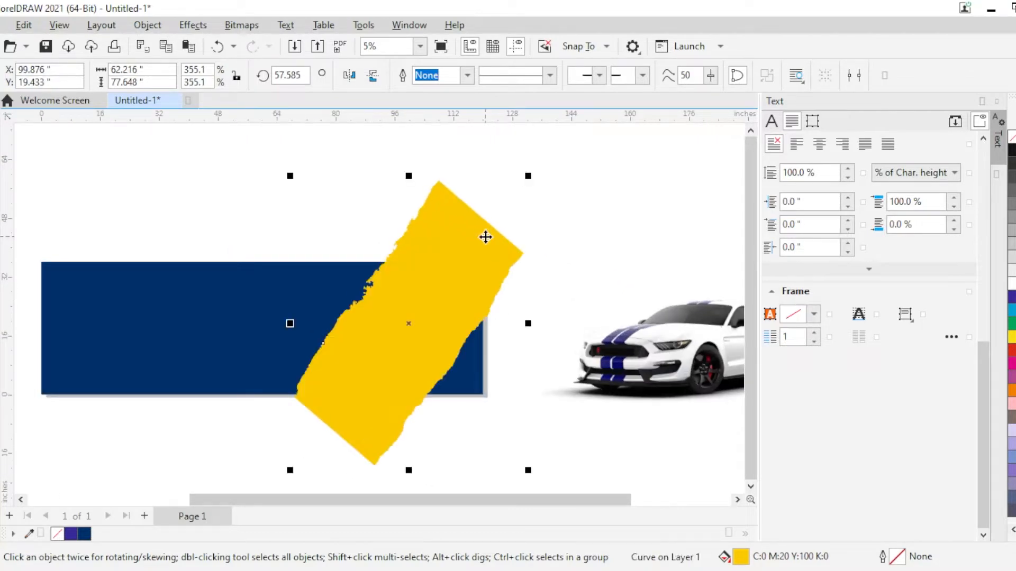
Rotate the yellow brush shape to about 65 degrees and shift it slightly down and to the left
left_click(486, 236)
left_click_drag(534, 174, 511, 165)
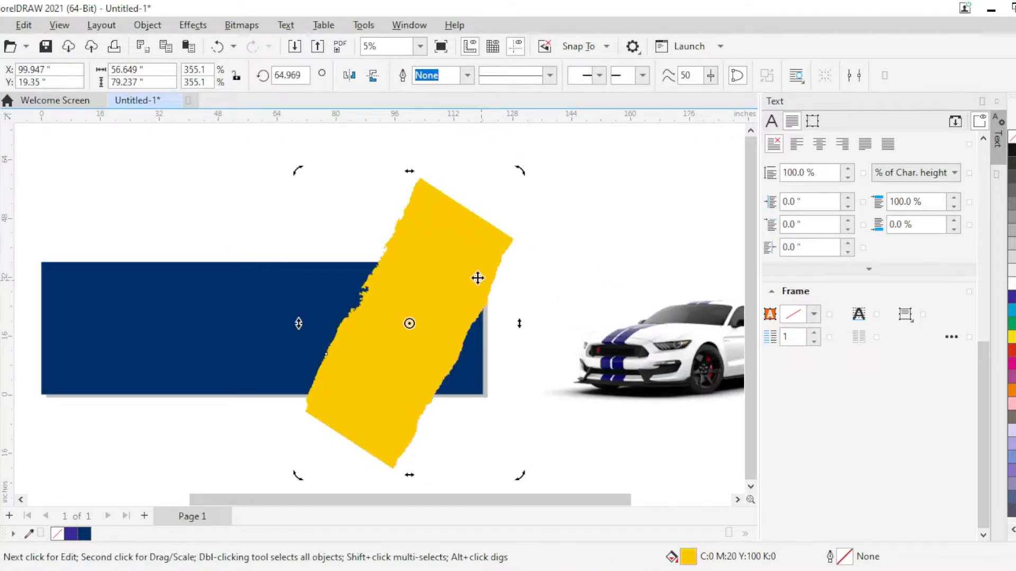
mouse_move(476, 276)
left_mouse_down()
mouse_move(471, 263)
mouse_move(469, 281)
left_mouse_up()
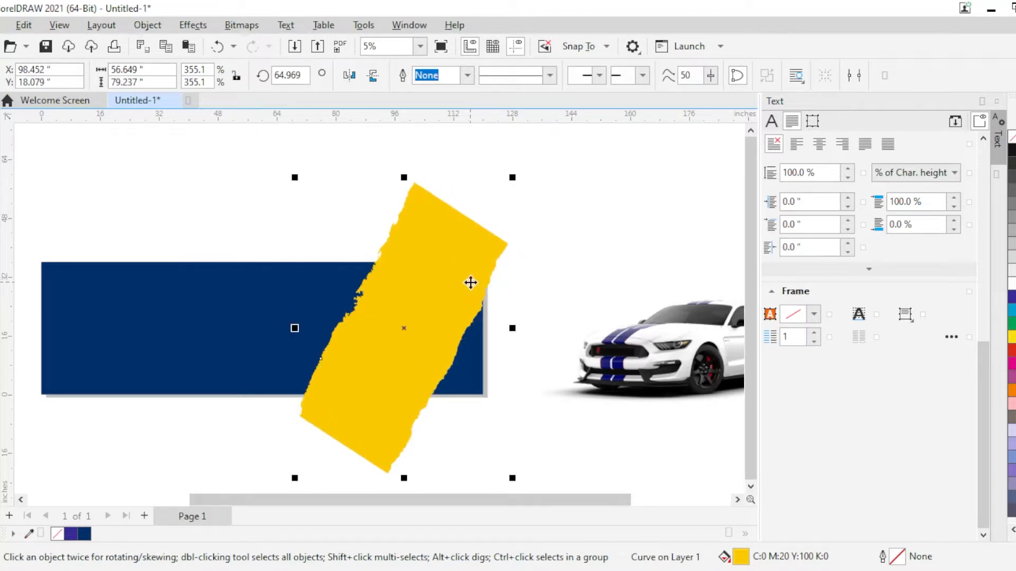
PowerClip the yellow brush shape inside the navy banner rectangle
right_click(470, 281)
left_click(508, 295)
left_click(439, 333)
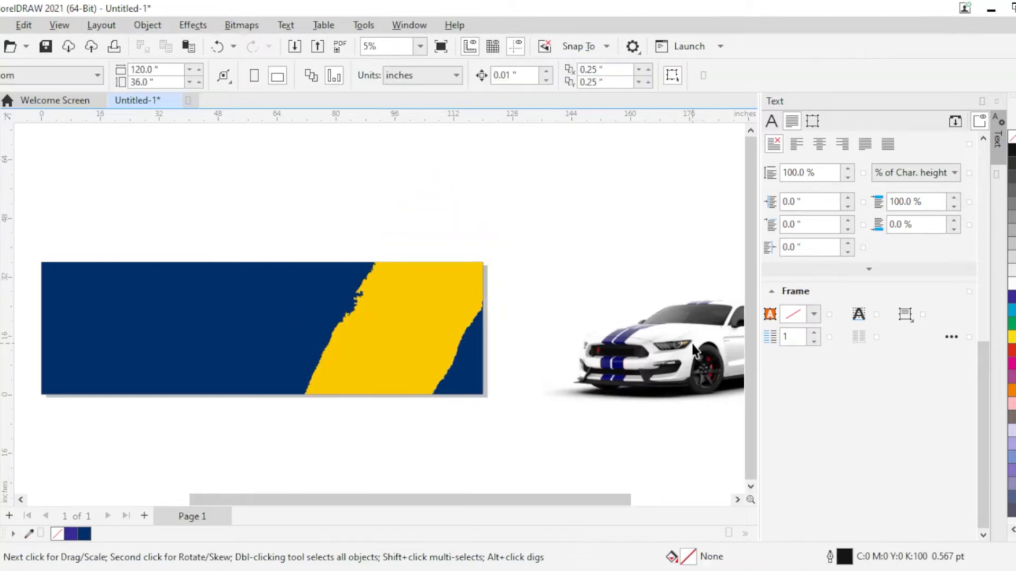
Move the car picture onto the banner, bring it to the front and scale it to about 70 inches wide
left_click_drag(593, 418, 312, 327)
key("shift+Page_Up")
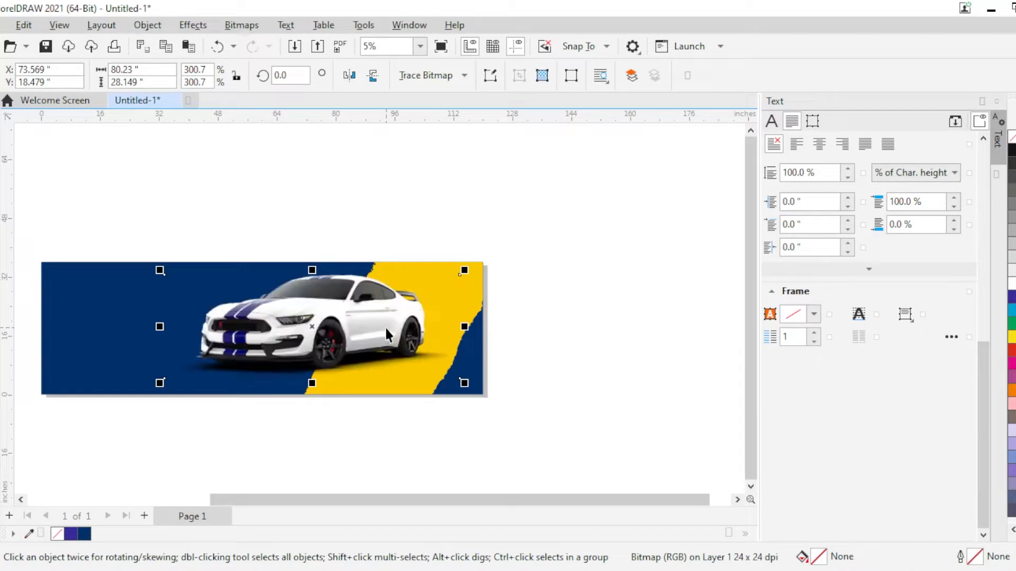
left_click_drag(160, 271, 198, 284)
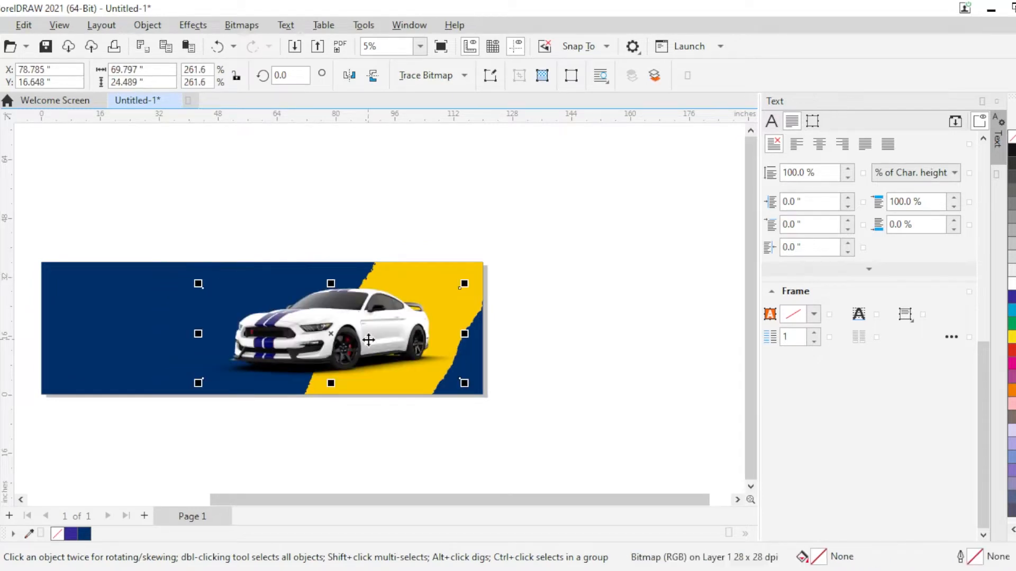
Shift the car right over the yellow stripe and nudge it down slightly
left_click_drag(377, 346, 404, 348)
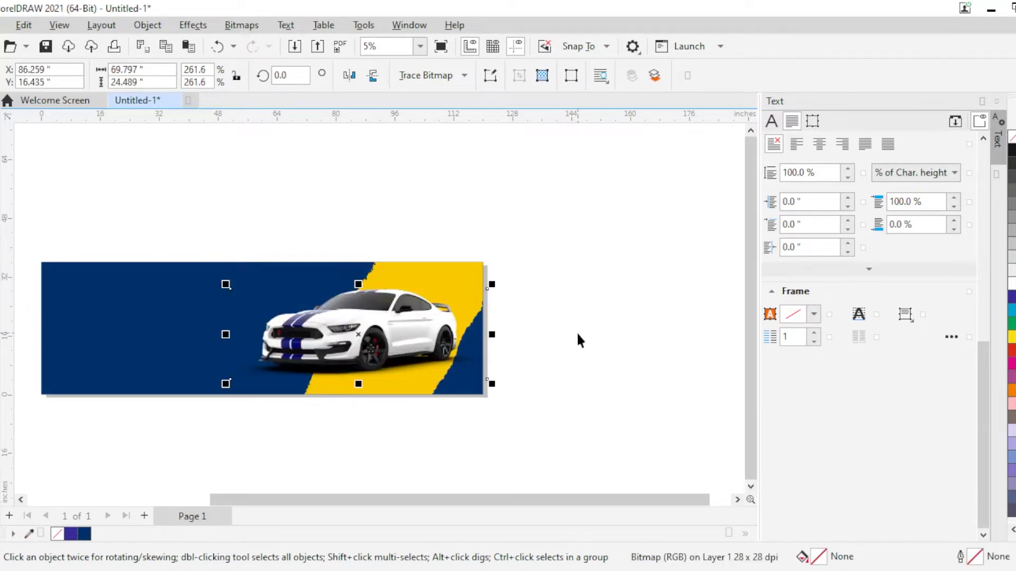
key("Down")
key("Down")
key("Down")
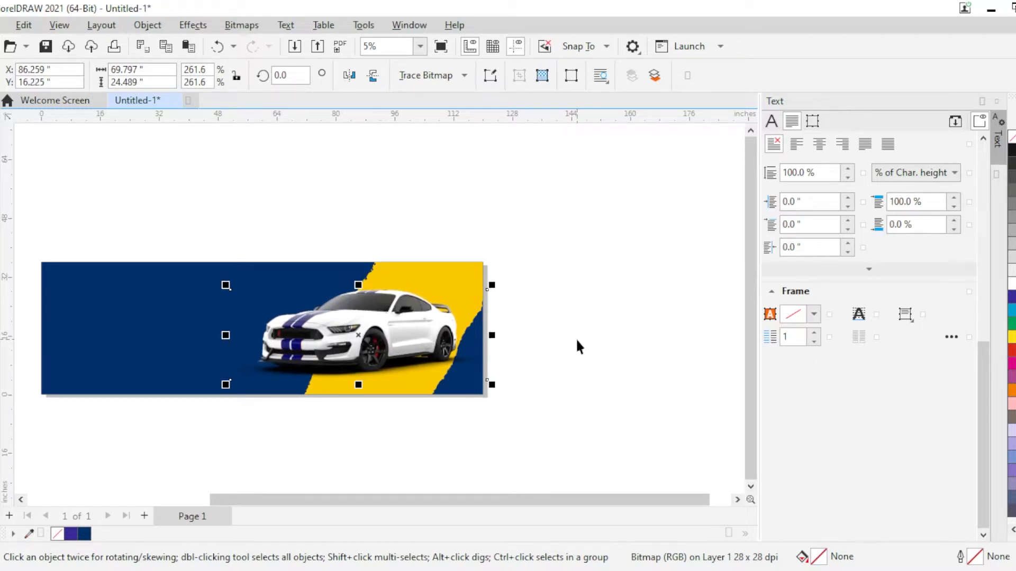
left_click(577, 347)
scroll(583, 347, "down", 3)
scroll(253, 344, "up", 3)
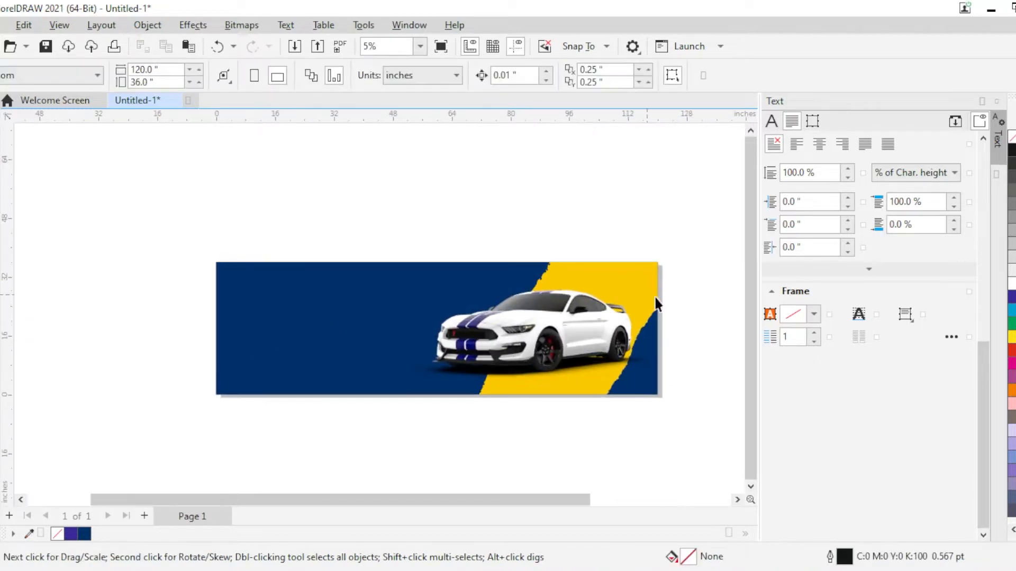
Add the artistic text "Sukhnoor" above the banner and enlarge it to about 623 pt
scroll(690, 309, "up", 2)
scroll(690, 309, "down", 1)
key("F8")
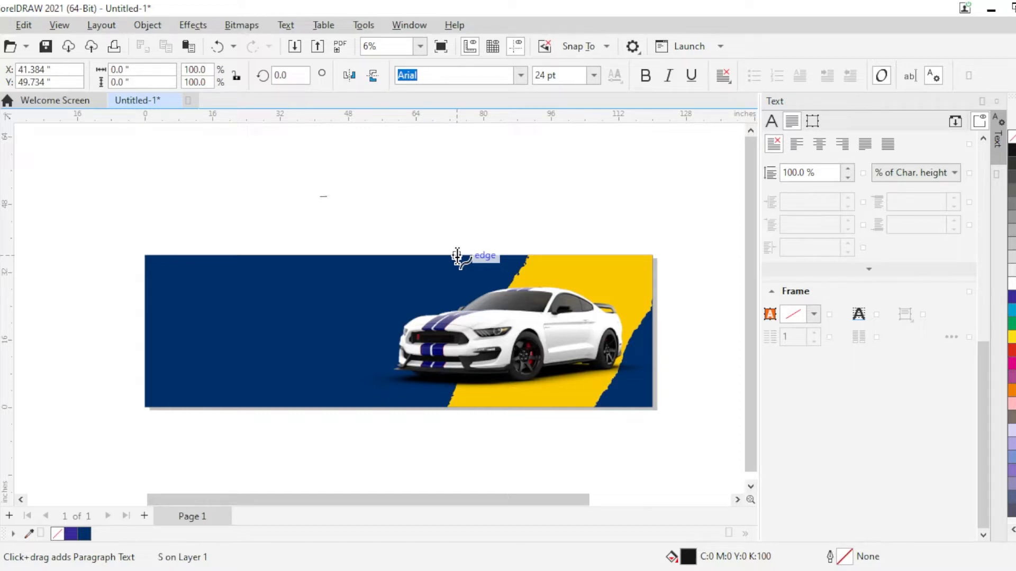
left_click_drag(331, 191, 341, 222)
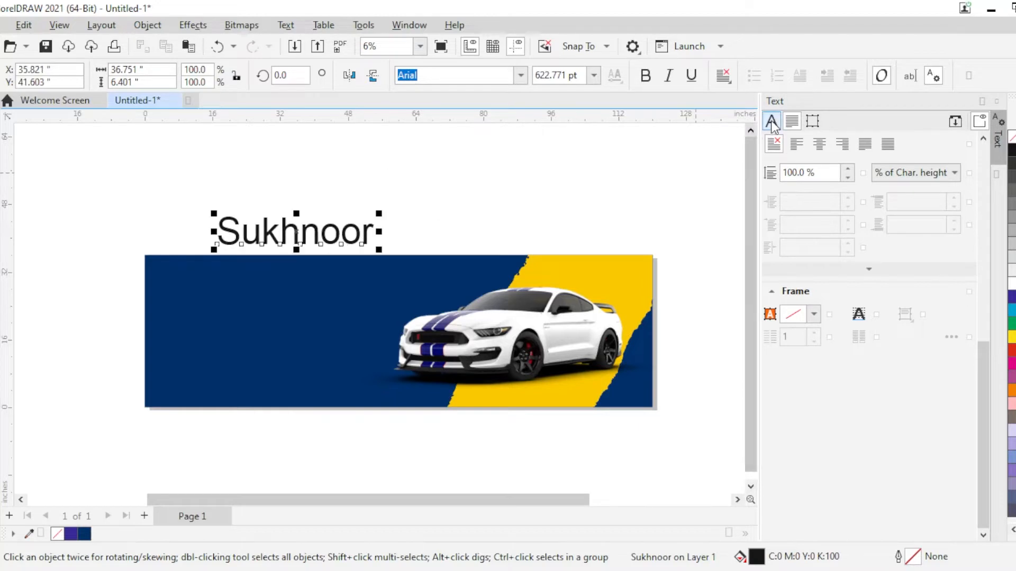
Format the Sukhnoor text in all caps with the Belwe Bd BT font
left_click(772, 121)
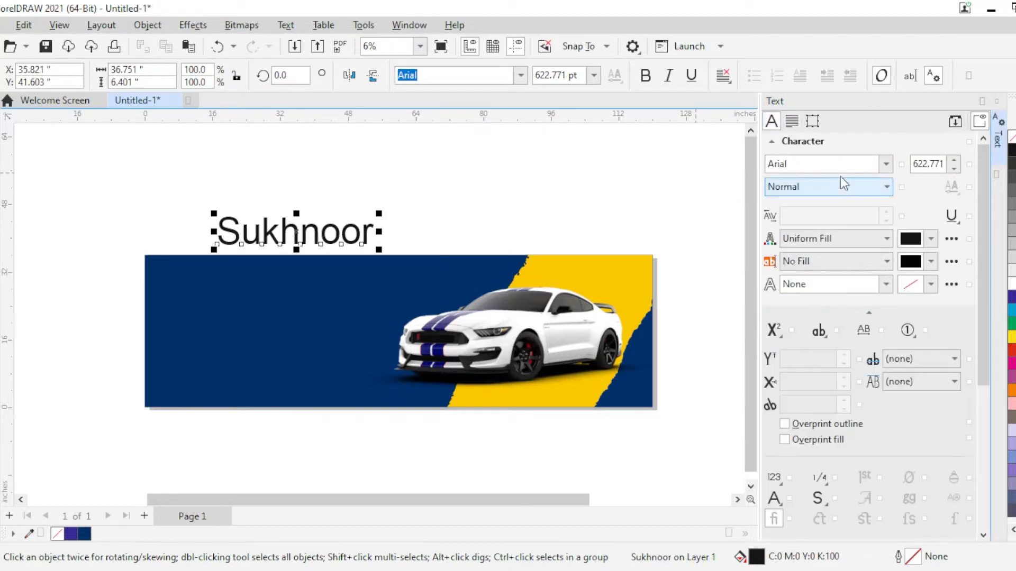
left_click(818, 331)
left_click(846, 369)
left_click(885, 162)
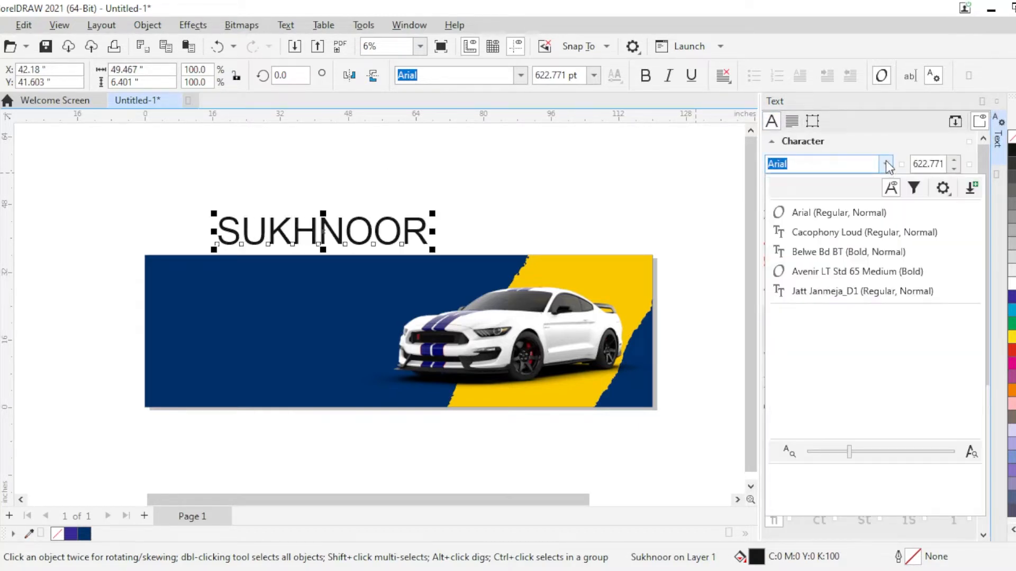
left_click(852, 252)
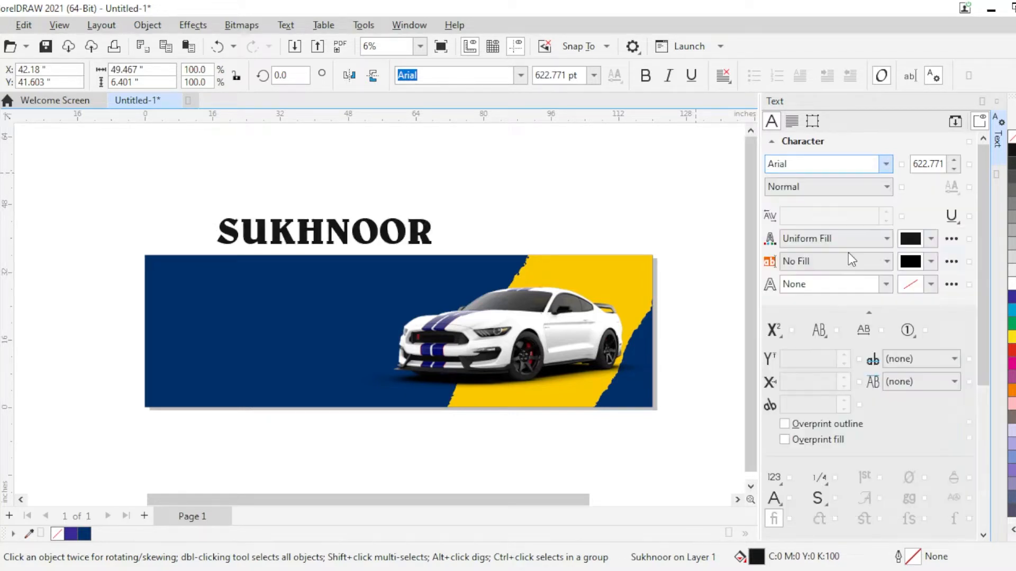
Place SUKHNOOR on the banner's left part and add a copy below it that reads "Motor Garage"
scroll(291, 274, "up", 1)
left_click_drag(336, 224, 277, 371)
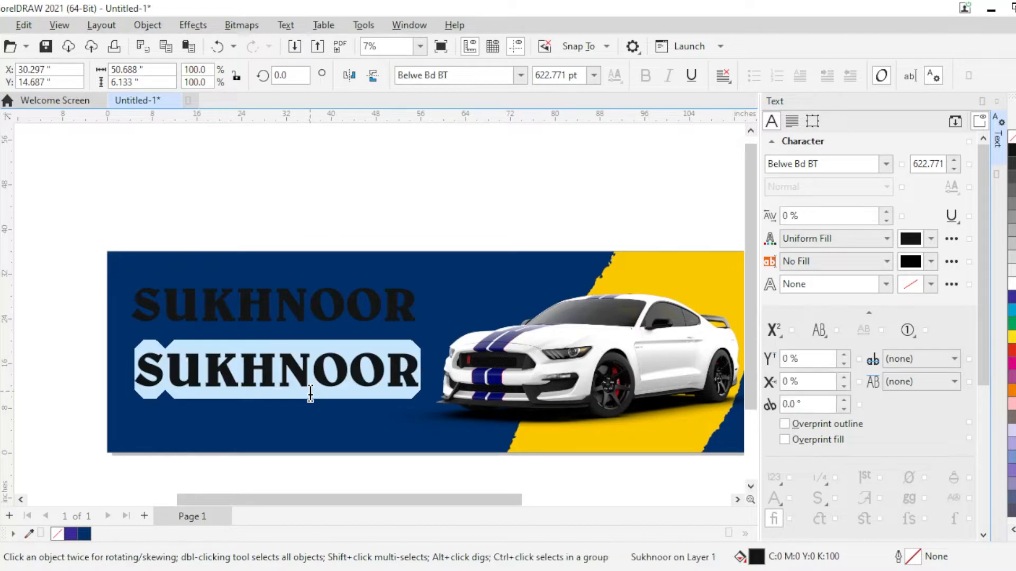
type("Motor Gara")
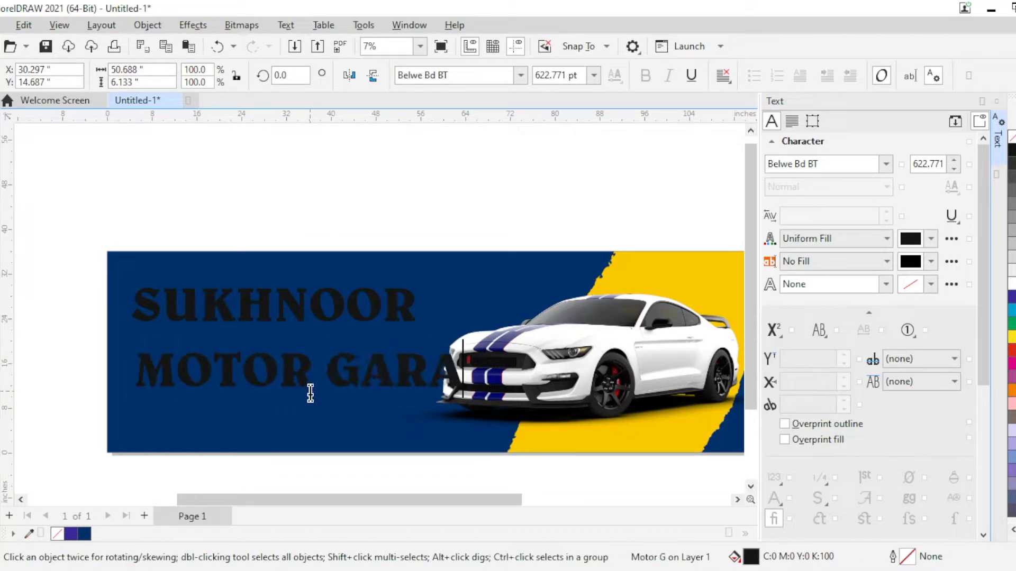
type("ge")
key("ctrl+space")
scroll(408, 364, "up", 1)
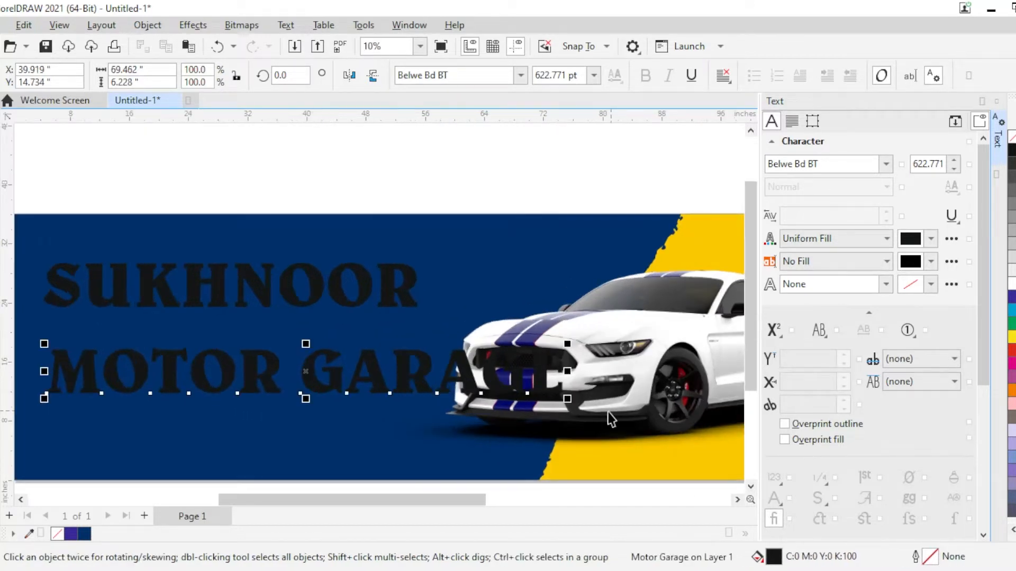
Scale MOTOR GARAGE to about 58 inches wide and move it up close beneath SUKHNOOR
left_click_drag(568, 398, 484, 390)
left_click_drag(427, 367, 416, 336)
left_click(217, 285, "shift")
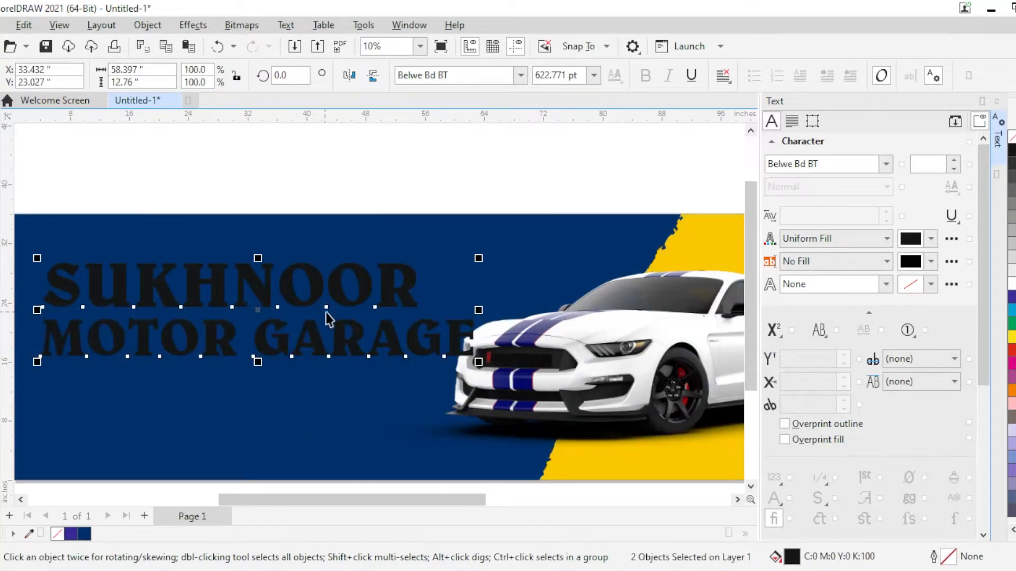
left_click(440, 355)
Match the MOTOR GARAGE width to SUKHNOOR at 50.688 inches and align the two texts at their right edges
scroll(444, 347, "up", 2)
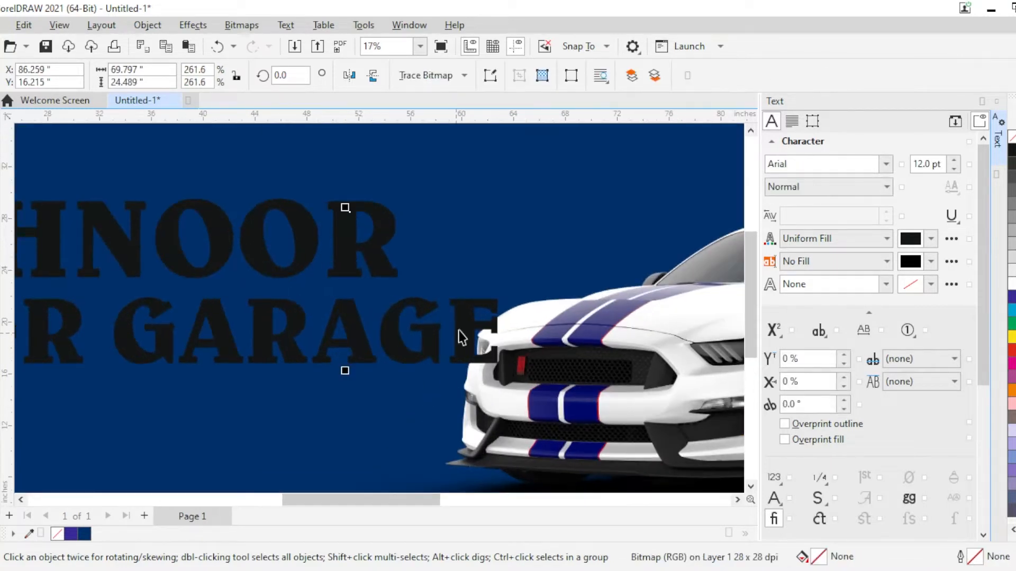
left_click(466, 334)
left_click(338, 234)
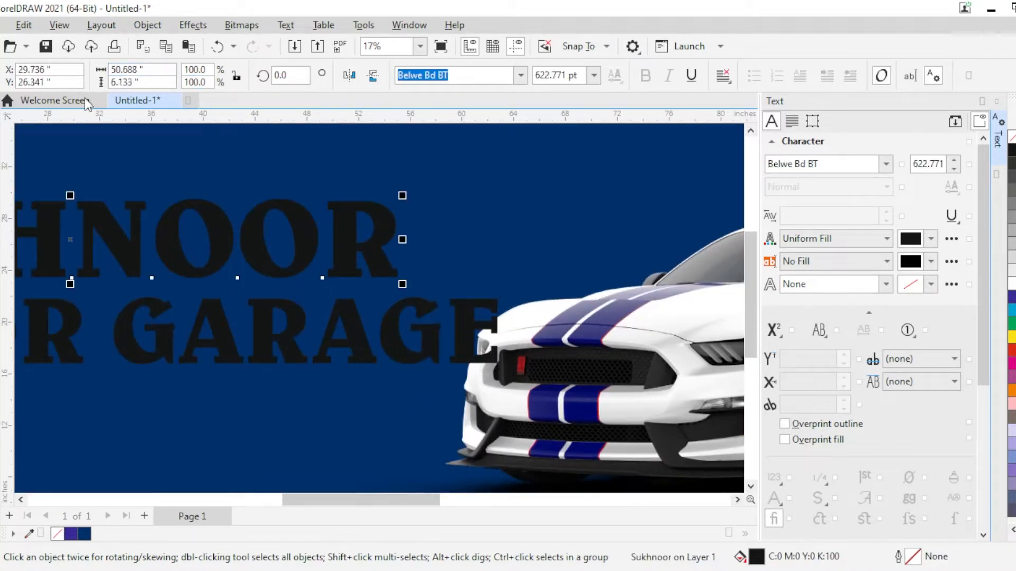
left_click(157, 70)
key("ctrl+c")
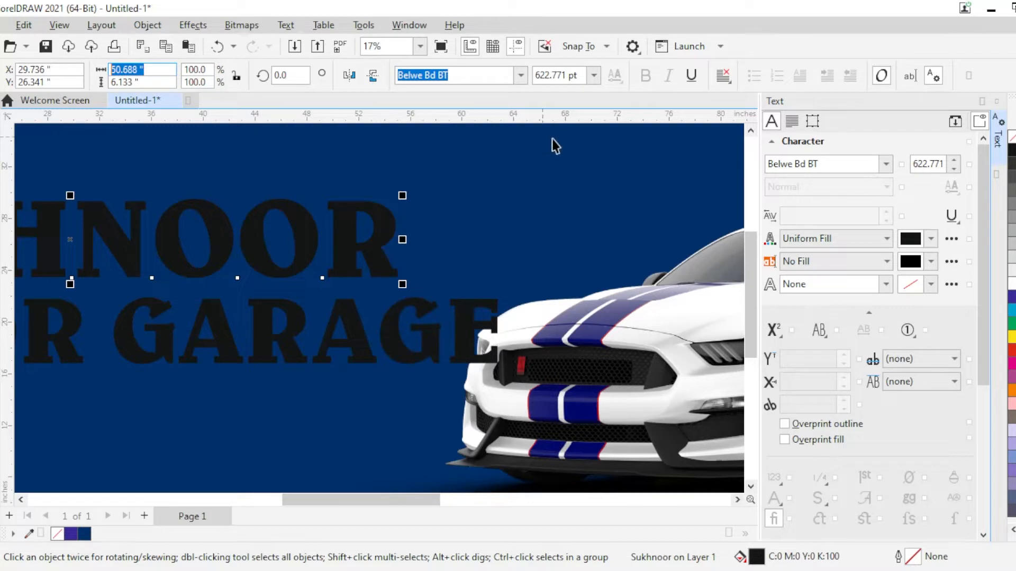
left_click(268, 319)
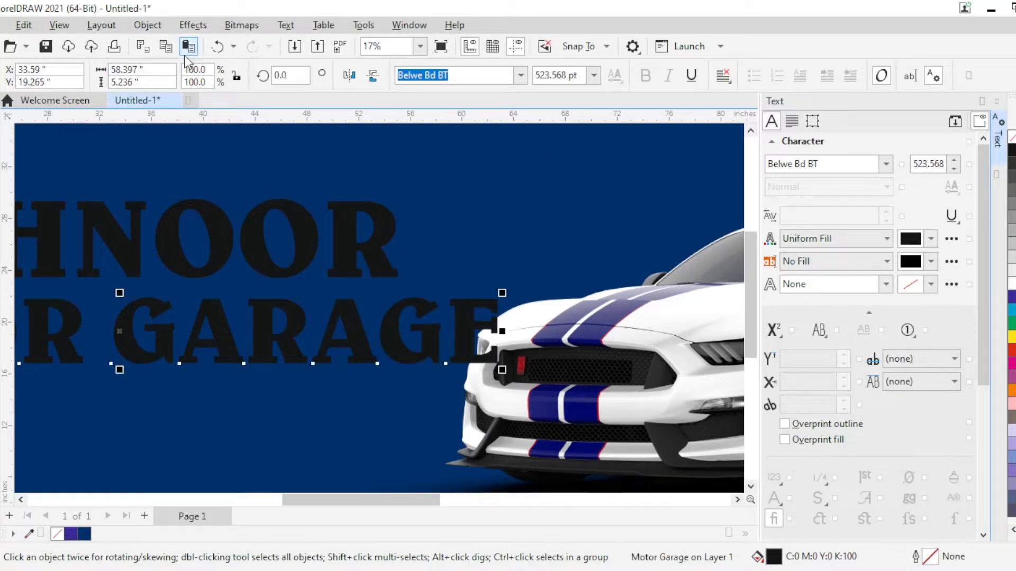
left_click(148, 68)
key("ctrl+v")
key("Return")
left_click(260, 244, "shift")
key("r")
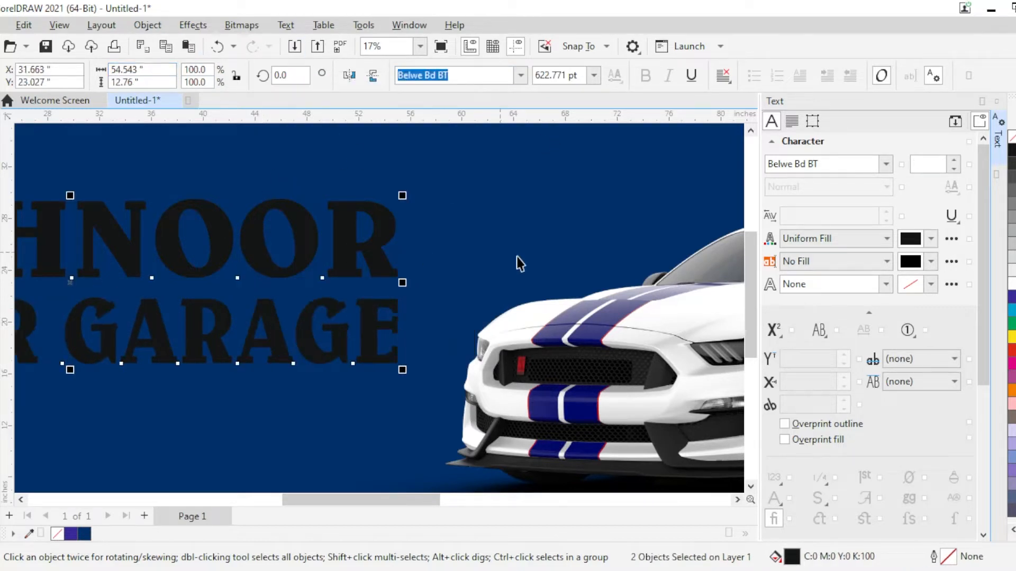
Fill SUKHNOOR with the banner's yellow and MOTOR GARAGE with white
scroll(599, 268, "down", 2)
left_click(260, 151)
scroll(406, 301, "up", 1)
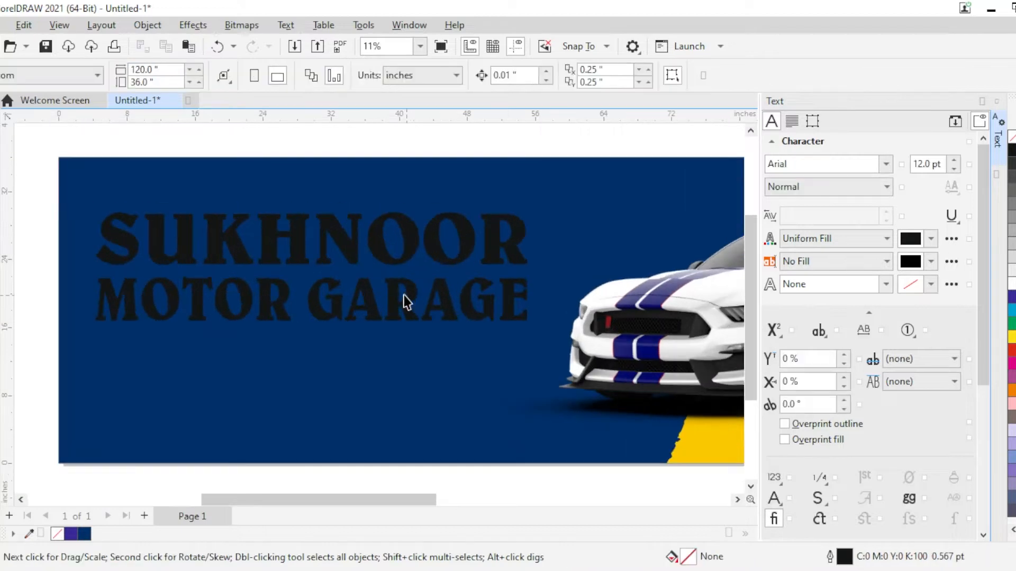
left_click(375, 245)
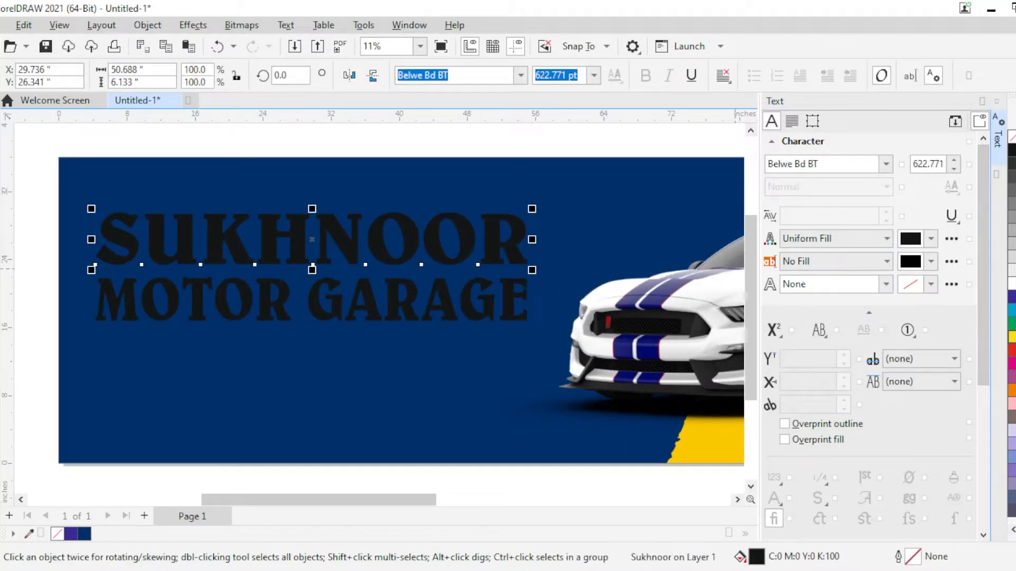
left_click(1013, 337)
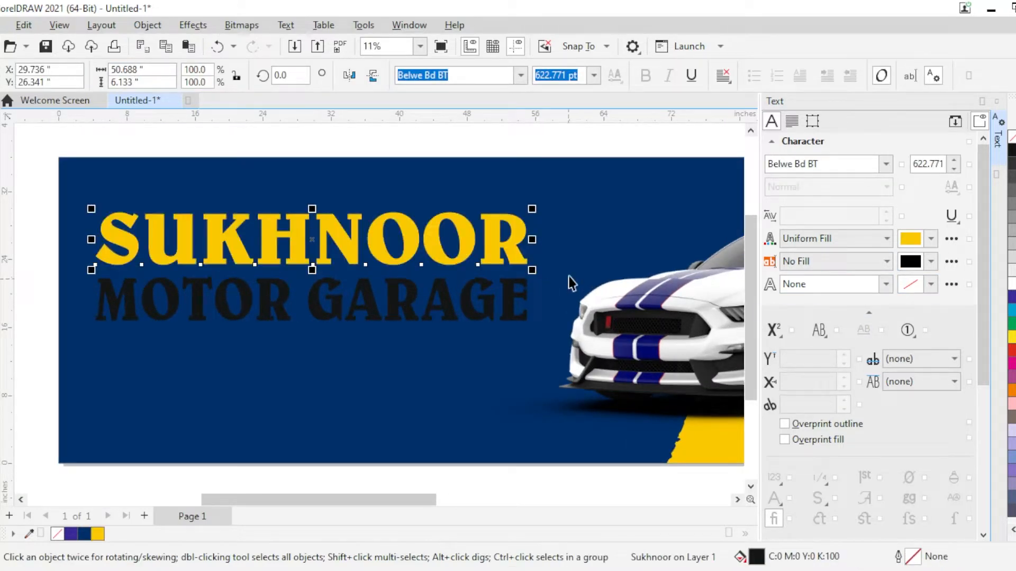
left_click(452, 303)
left_click(1012, 287)
key("i")
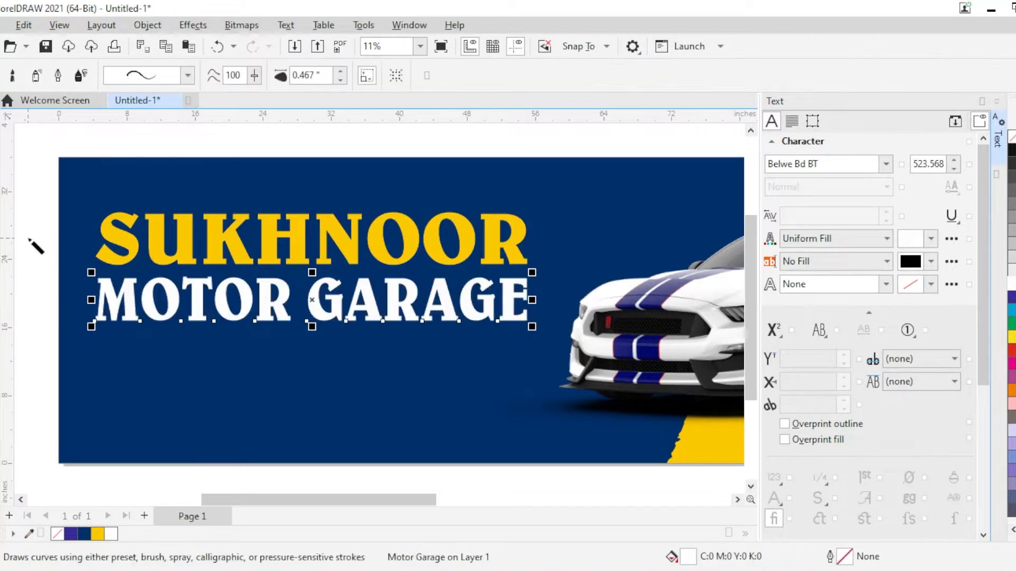
key("space")
key("Escape")
key("F5")
scroll(153, 275, "up", 1)
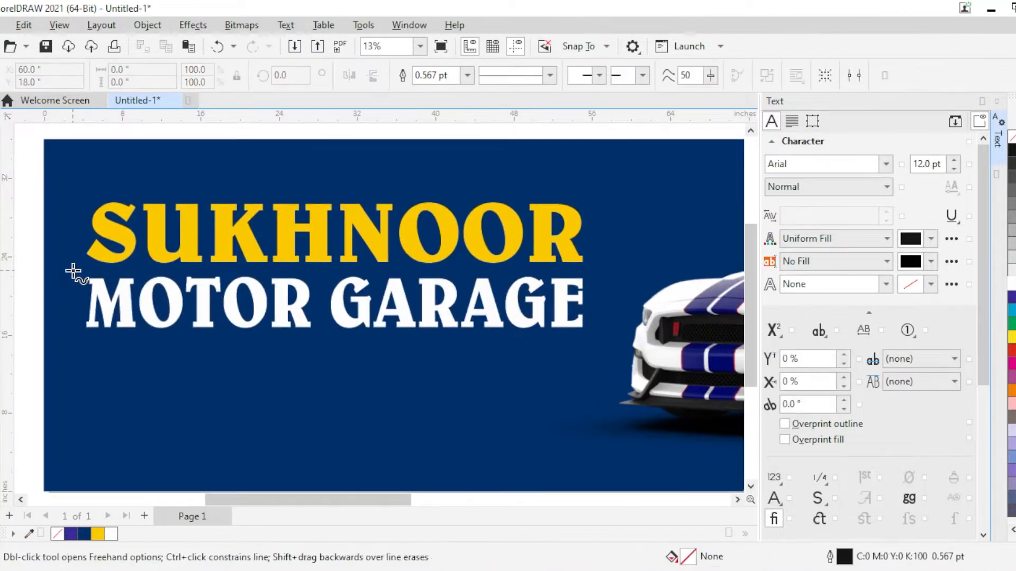
left_click(75, 271)
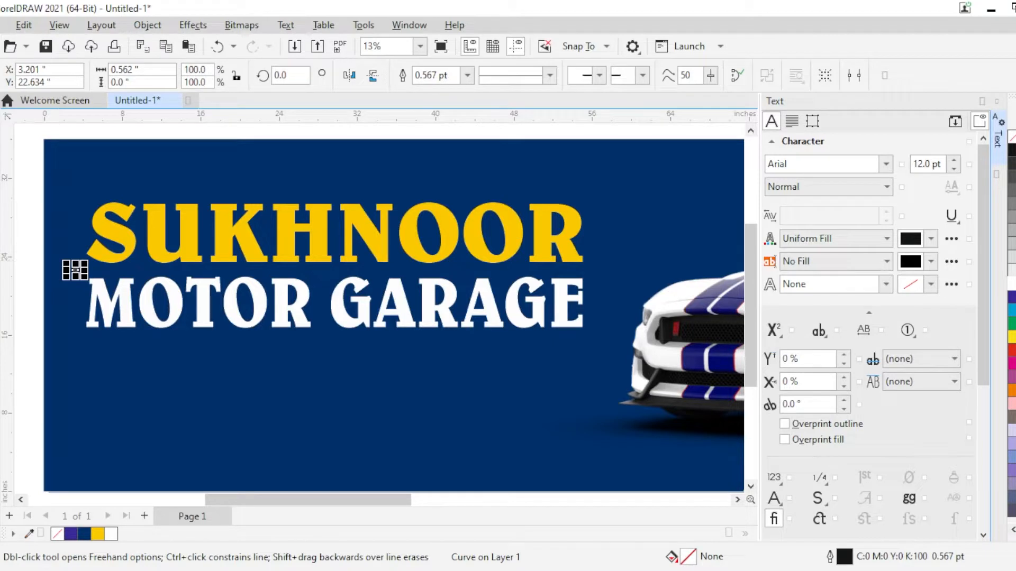
key("space")
key("ctrl+z")
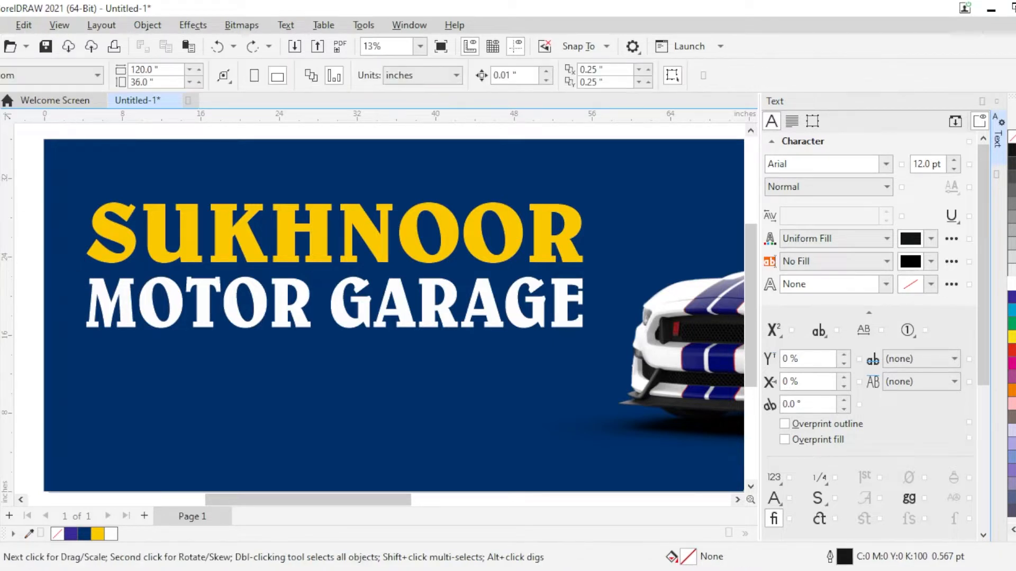
Draw a horizontal freehand line about 53 inches long between SUKHNOOR and MOTOR GARAGE
key("space")
left_click(73, 272)
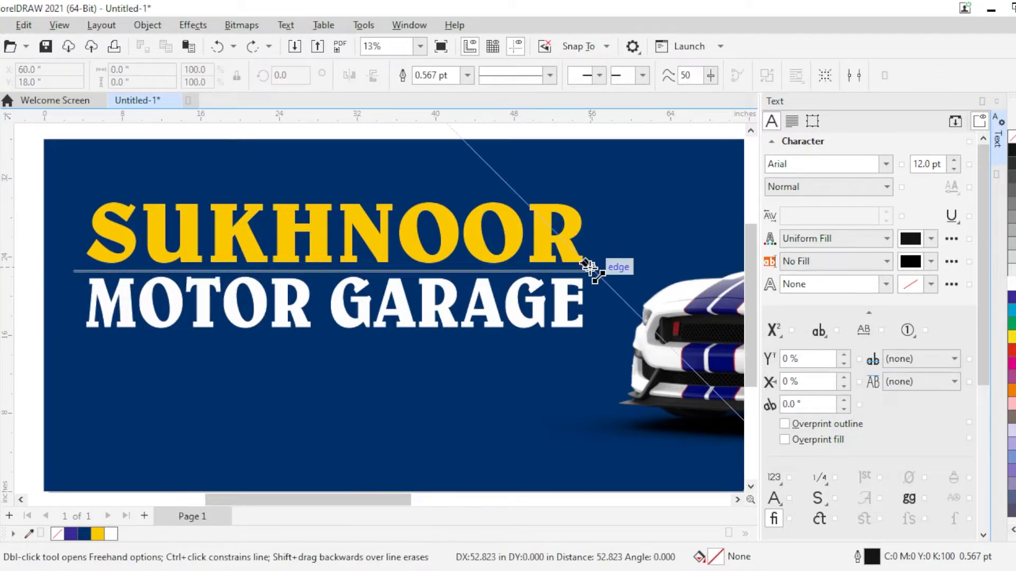
left_click(594, 271)
key("space")
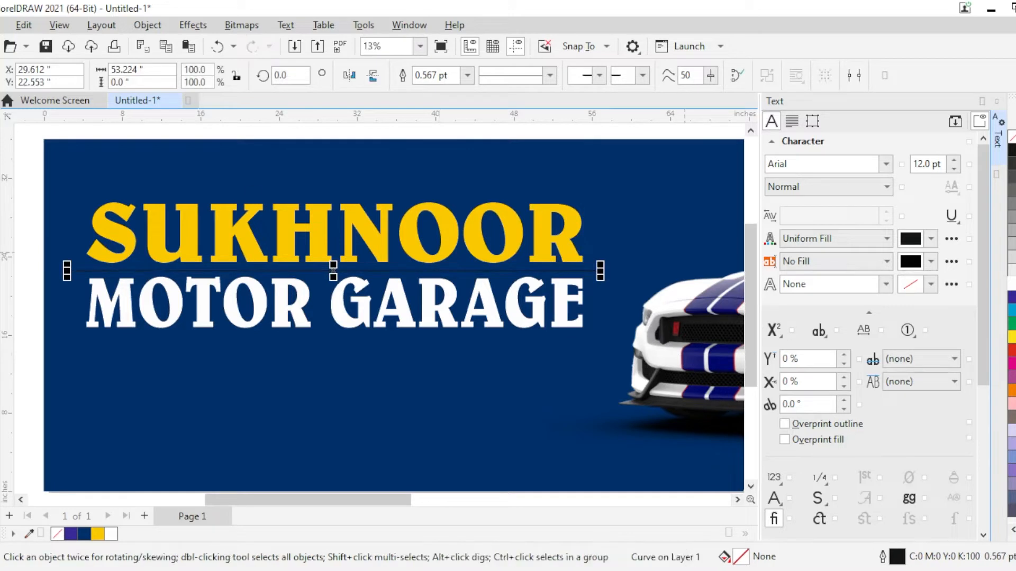
Color the line between SUKHNOOR and MOTOR GARAGE yellow and set its outline width to 20 points
right_click(1015, 248)
left_click(963, 259)
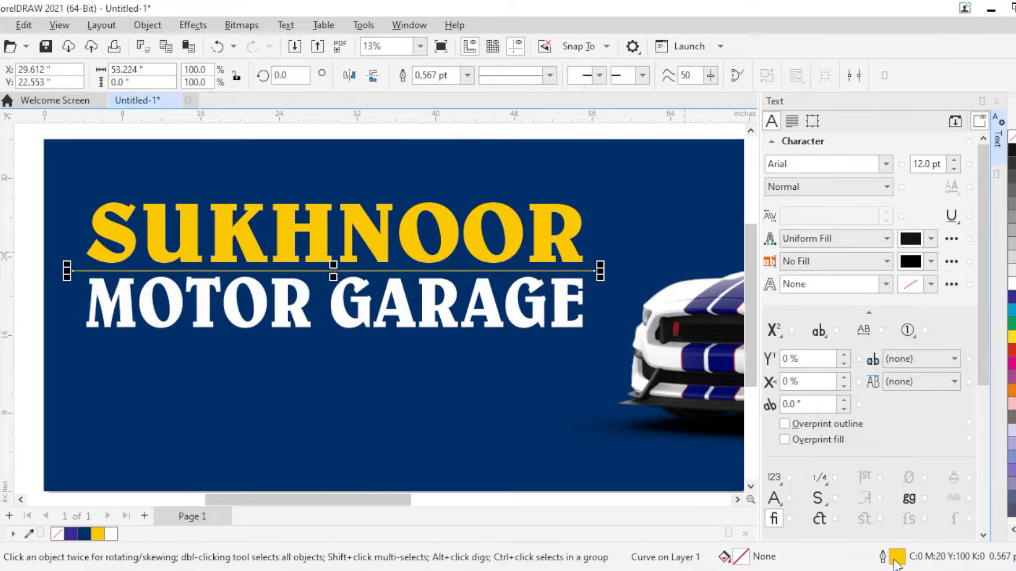
double_click(895, 561)
left_click(343, 415)
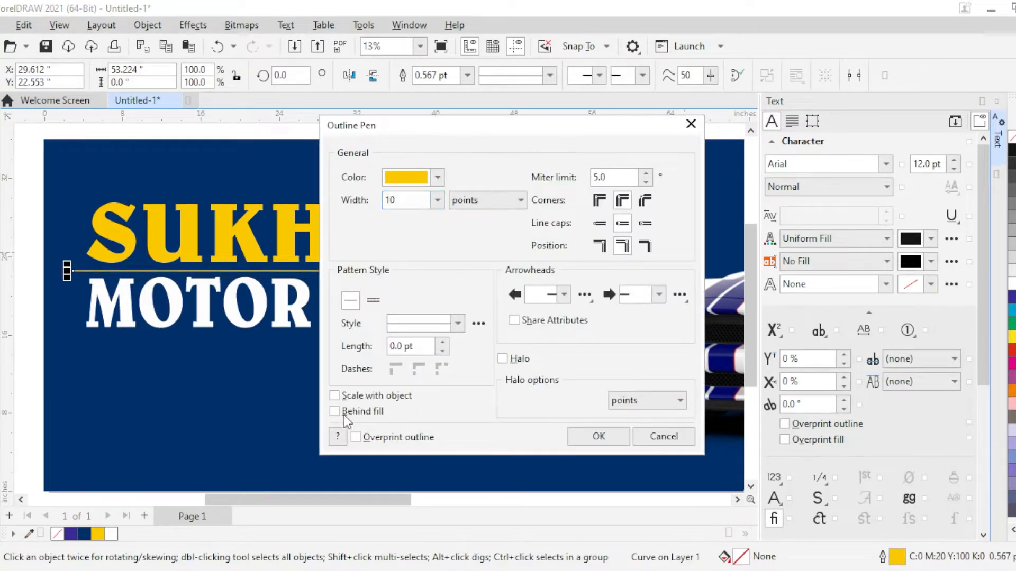
type("20")
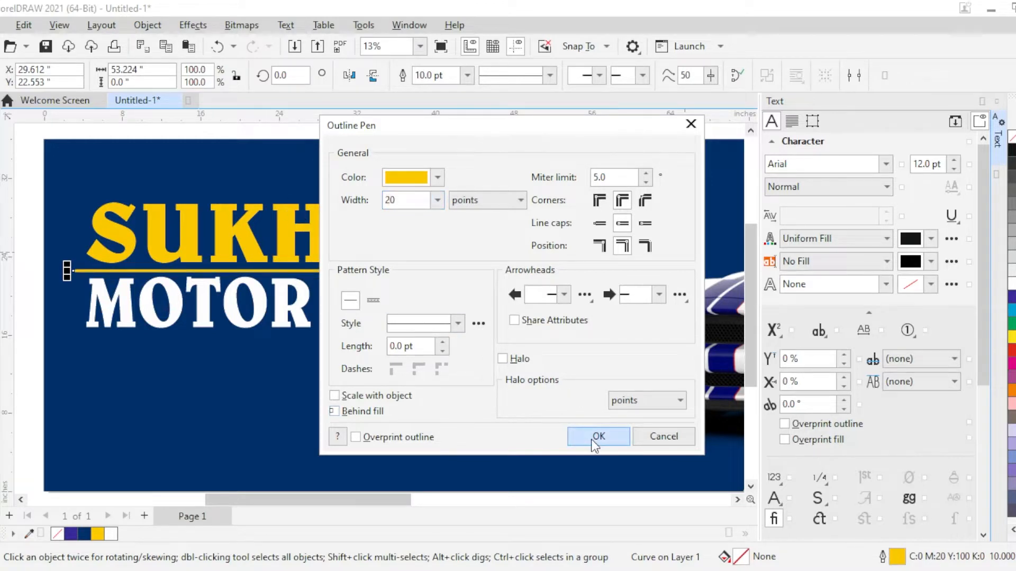
left_click(593, 438)
left_click(29, 260)
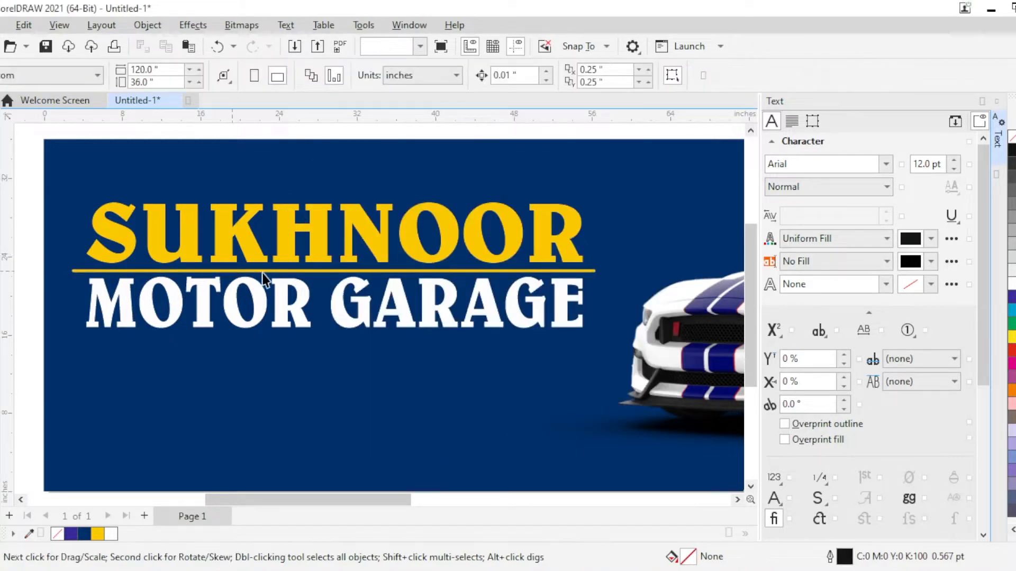
Set the yellow line's length to 50.688 inches and align it horizontally with SUKHNOOR
left_click(263, 272)
double_click(898, 556)
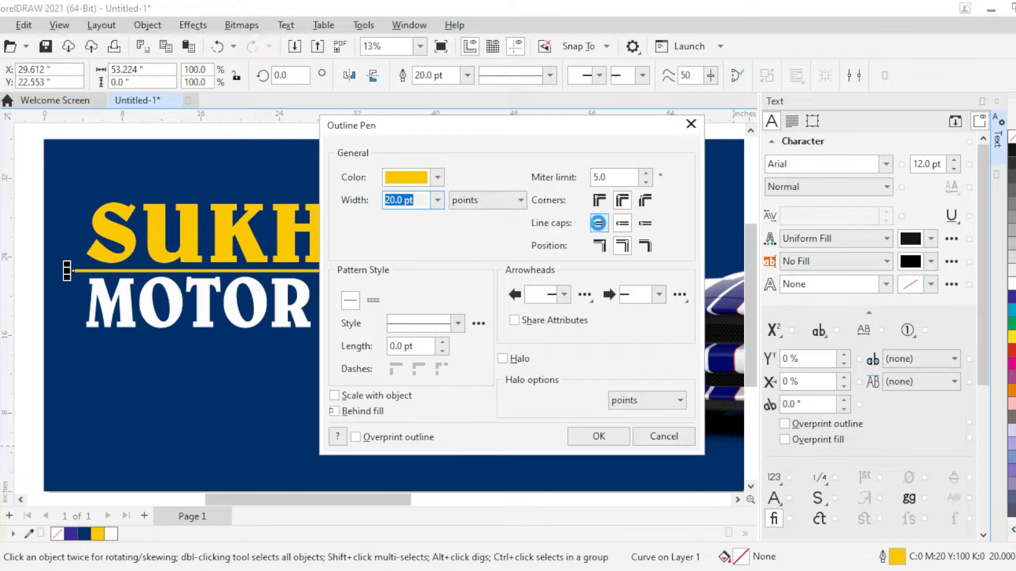
left_click(594, 438)
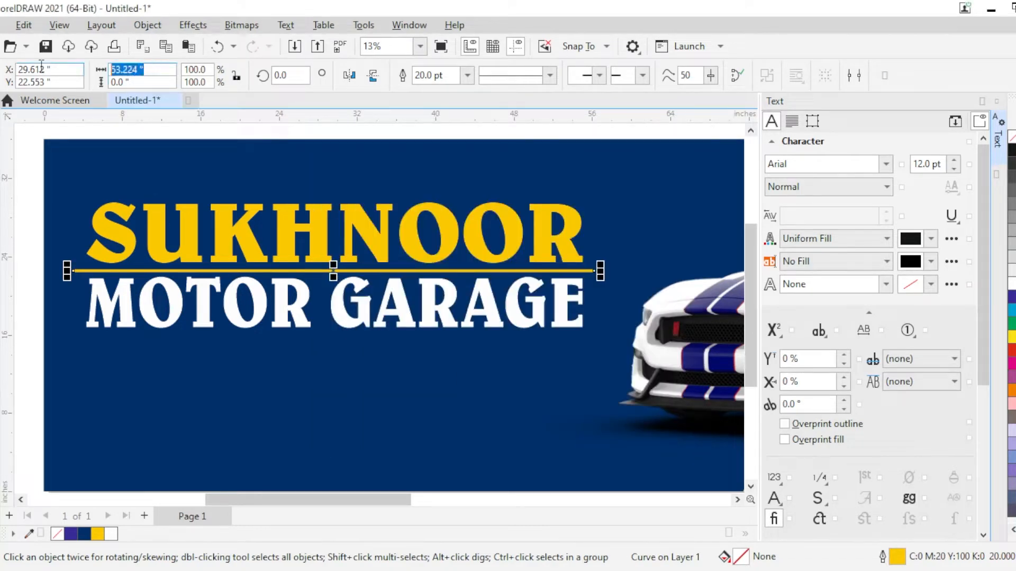
left_click(153, 220, "shift")
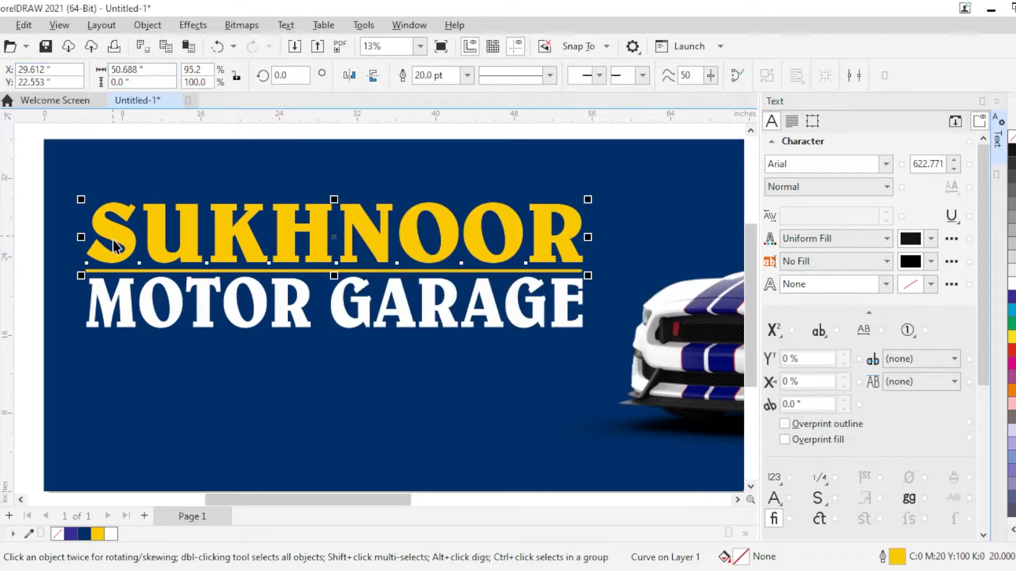
left_click(24, 234)
Duplicate MOTOR GARAGE directly below itself and replace the copy's text with "DENTING | PAINTING | MECHANICAL"
left_click_drag(303, 309, 303, 378)
right_click(303, 378)
left_click(302, 378)
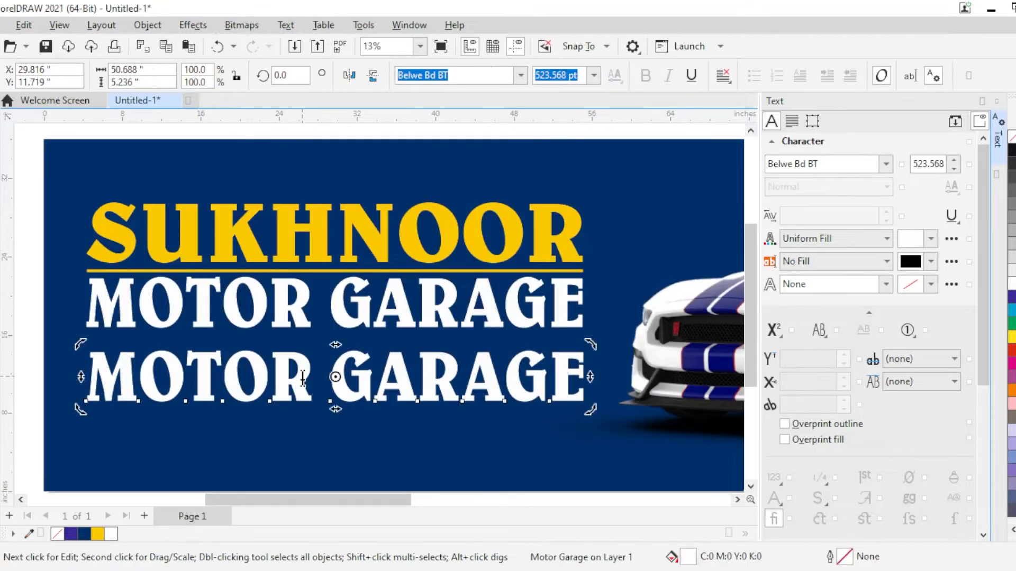
left_click(344, 380)
key("ctrl+a")
type("DENTING")
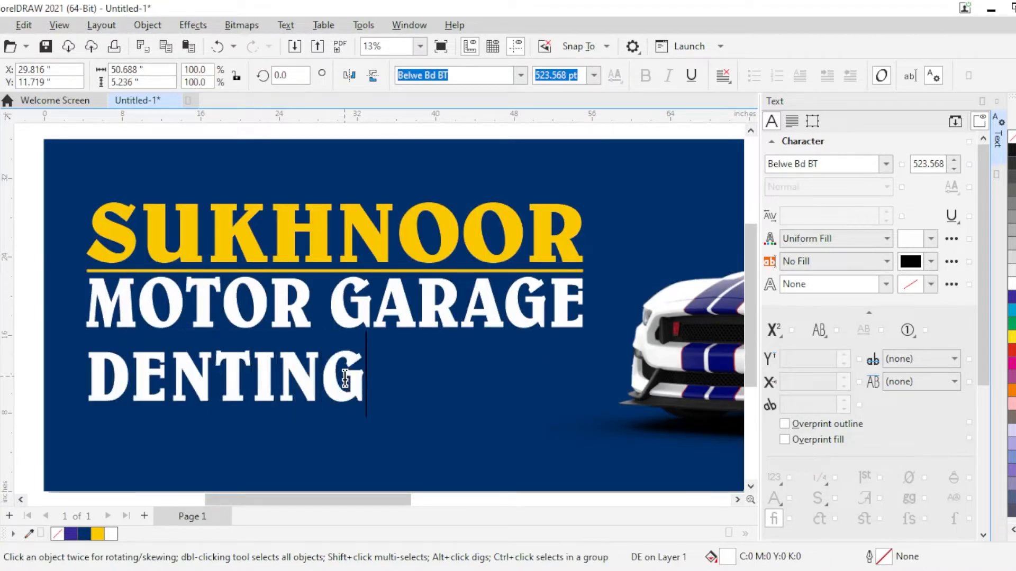
type(" | PAI")
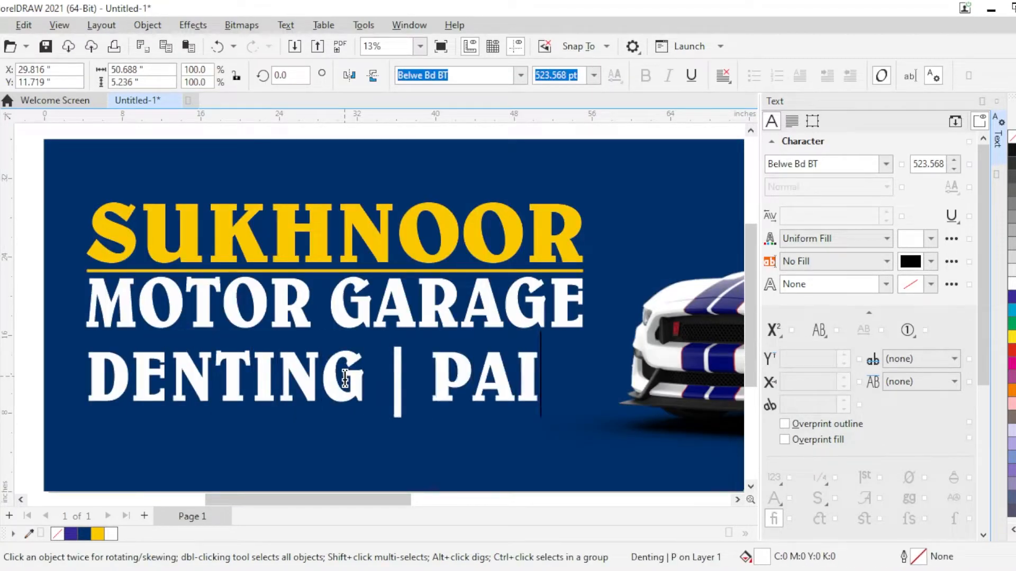
type("NTING | ME")
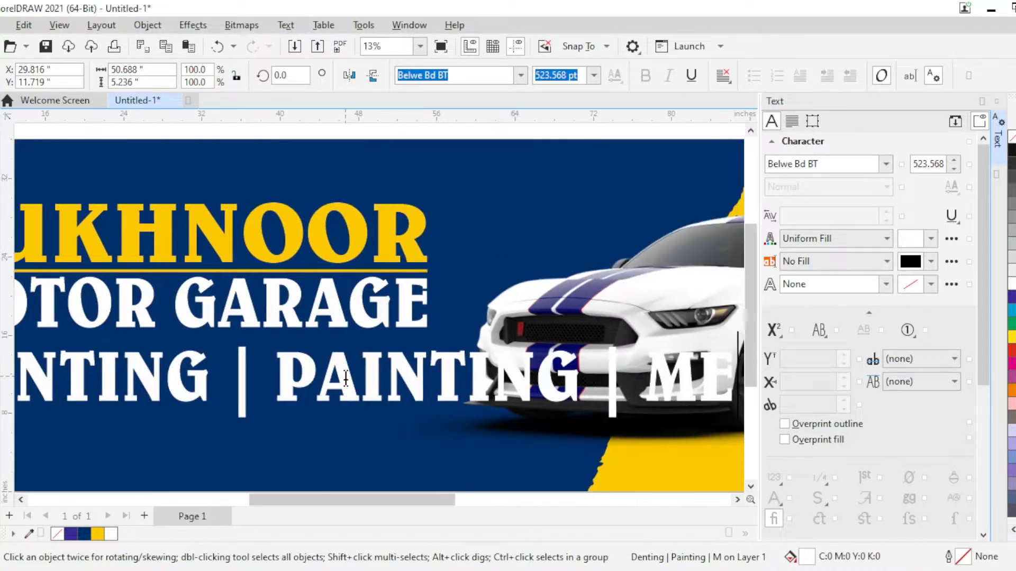
type("CHANICAL")
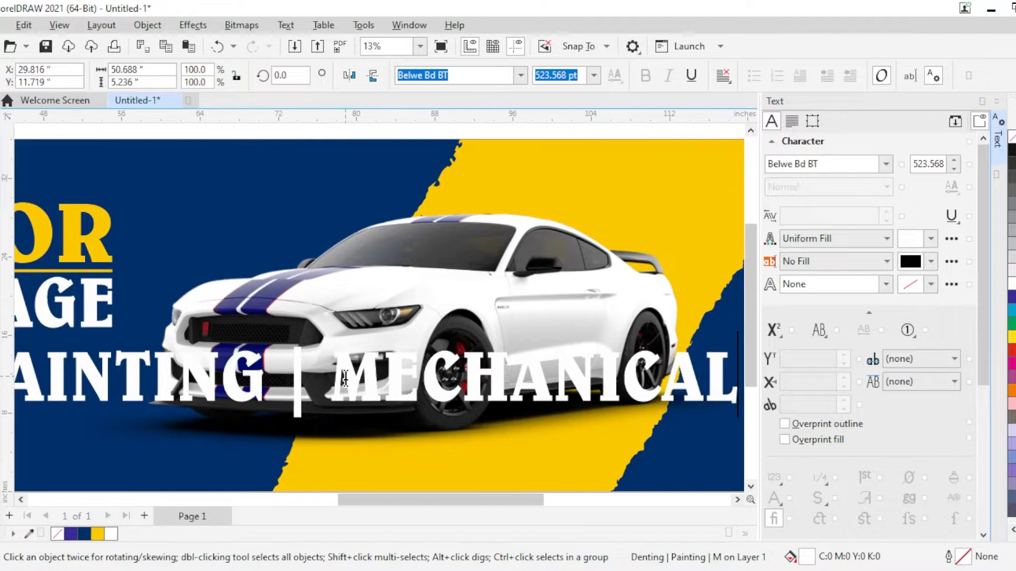
key("Escape")
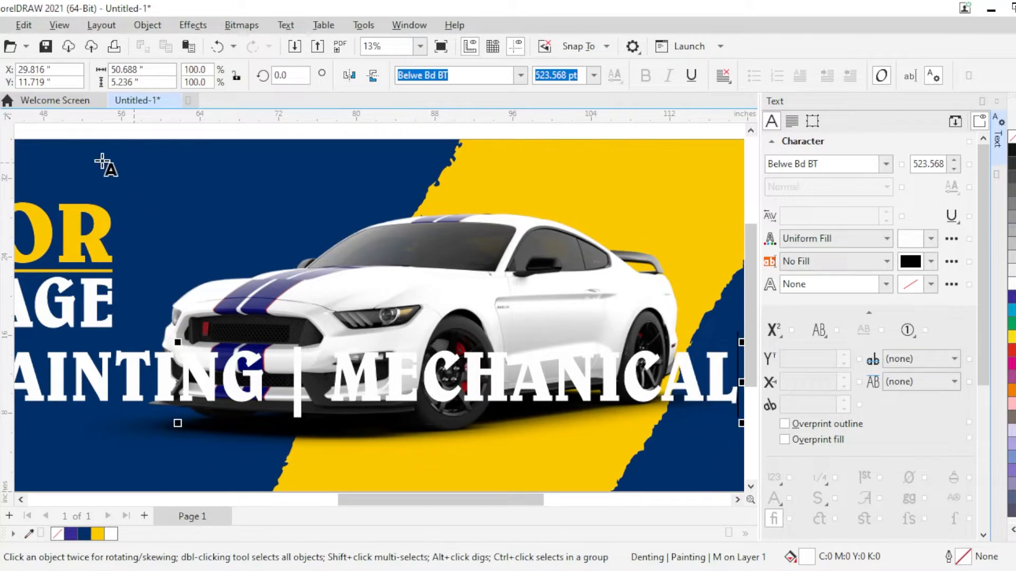
Change the font of the DENTING | PAINTING | MECHANICAL text to Arial Bold
scroll(683, 277, "down", 2)
left_click(853, 165)
type("a")
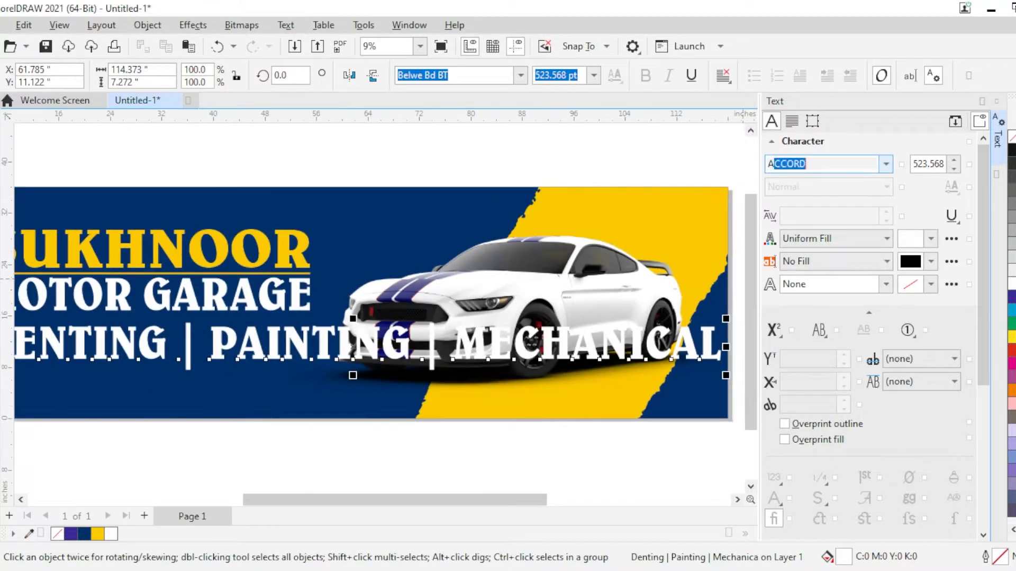
type("rial")
key("Return")
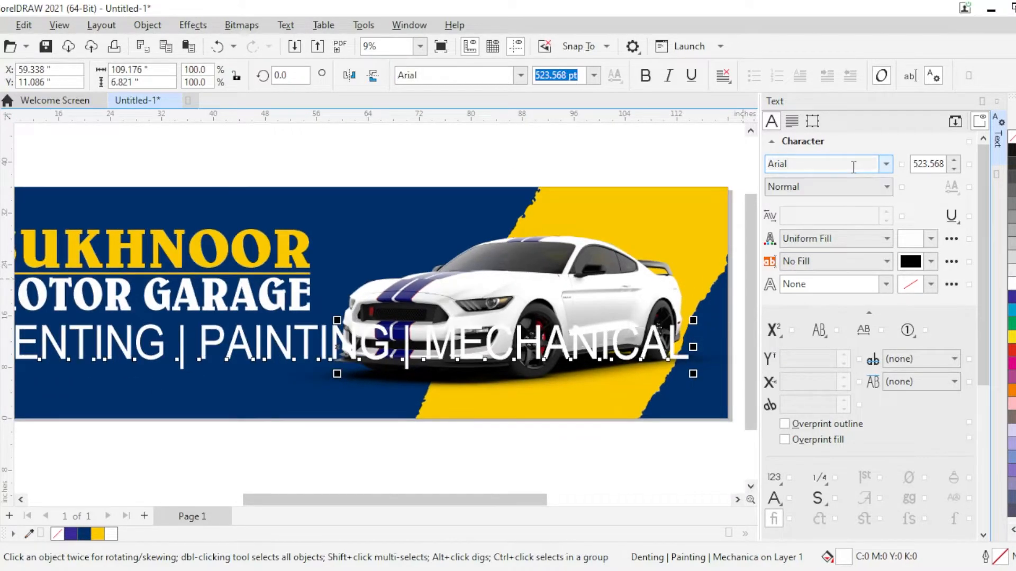
left_click(841, 188)
left_click(836, 234)
scroll(952, 264, "down", 1)
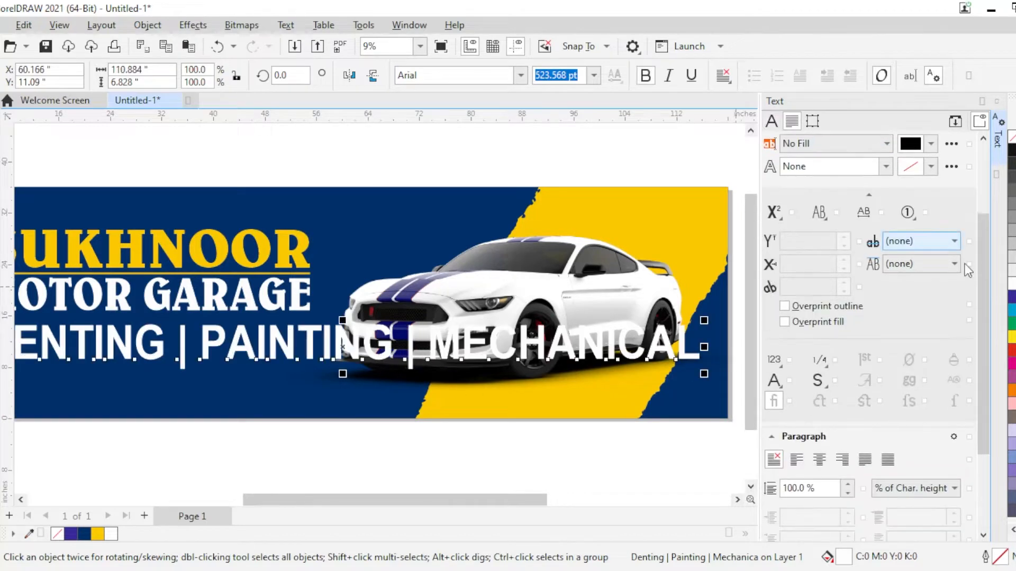
scroll(943, 263, "up", 1)
Reduce the services text's font size, trying 300 pt and settling on 200 pt
left_click(929, 165)
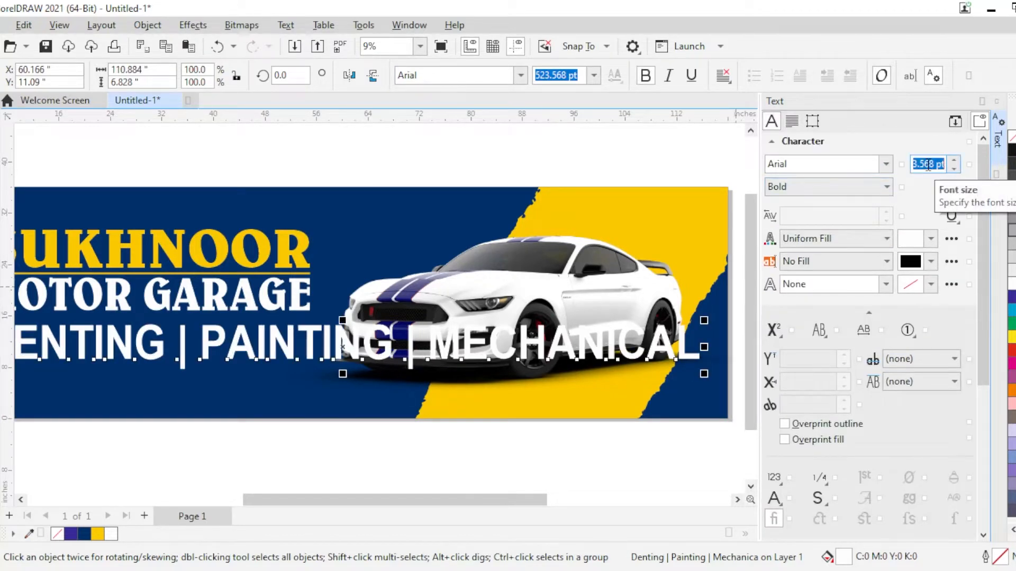
type("300")
key("Return")
scroll(894, 192, "down", 1)
key("F4")
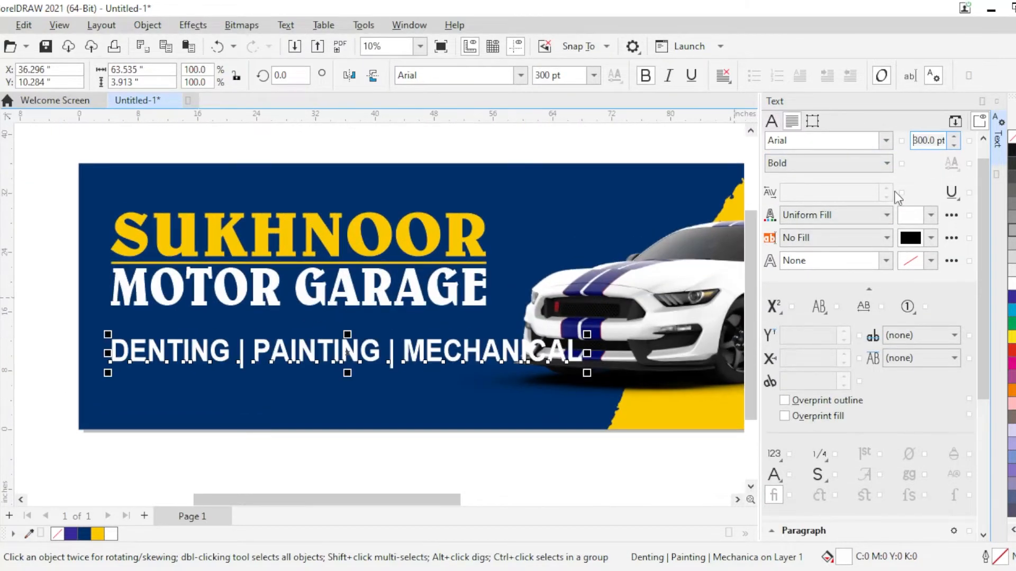
left_click(931, 138)
type("200")
key("Return")
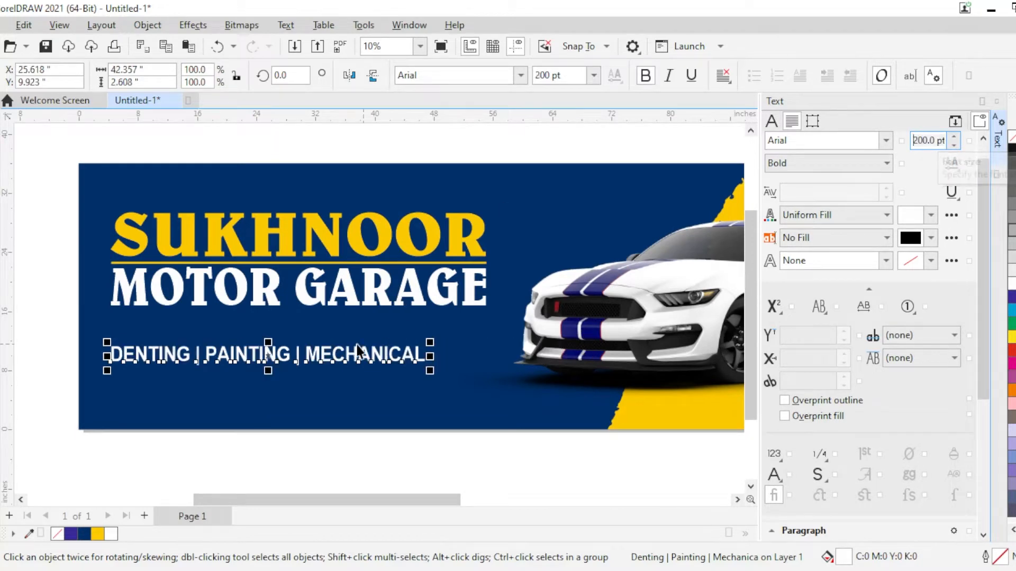
Move the services text lower beneath MOTOR GARAGE and scale it to about 50.5 inches wide
key("F4")
mouse_move(325, 354)
left_mouse_down()
mouse_move(356, 335)
mouse_move(354, 365)
mouse_move(372, 372)
left_mouse_up()
left_click_drag(469, 360, 540, 349)
key("ctrl+z")
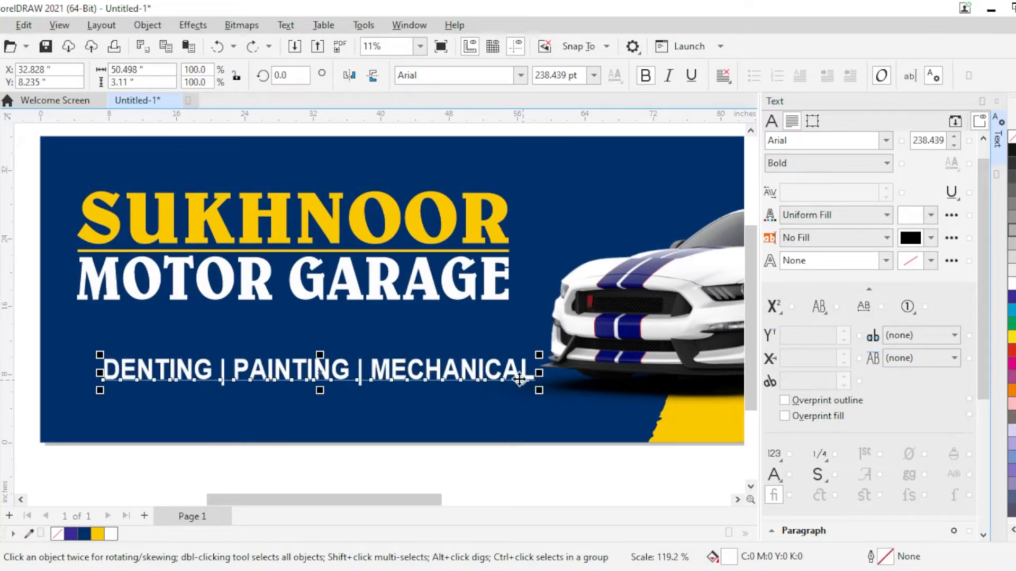
Shift the services text under MOTOR GARAGE, duplicate it just above, and replace the copy's text with "DEALS IN"
left_click_drag(511, 379, 492, 354)
key("F8")
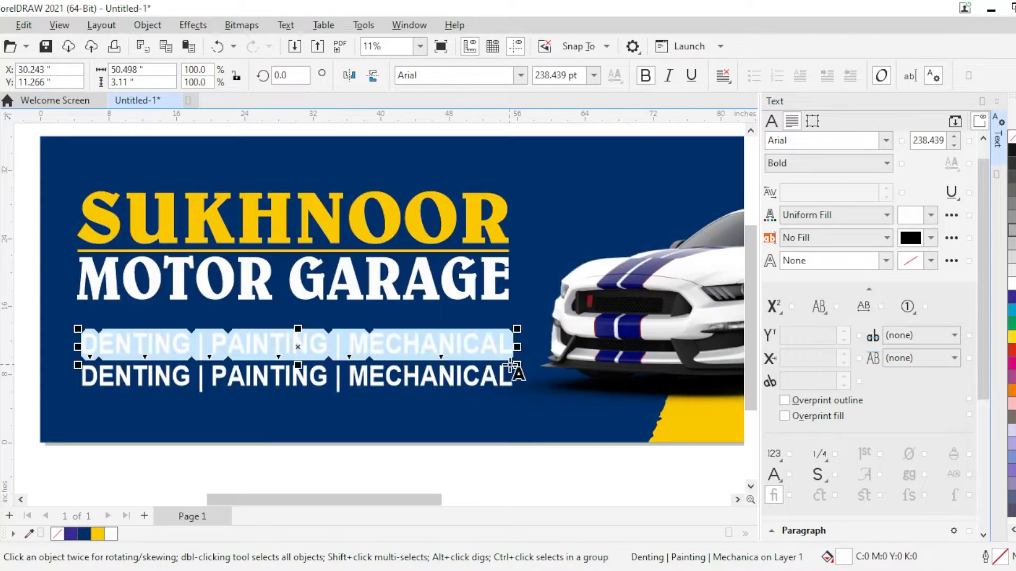
type("DEALS")
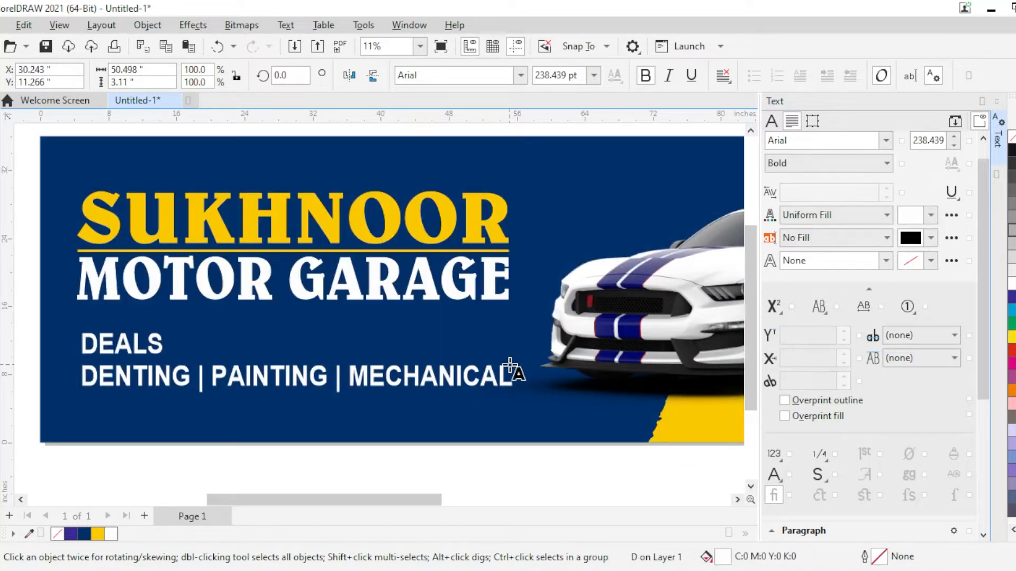
type(" IN")
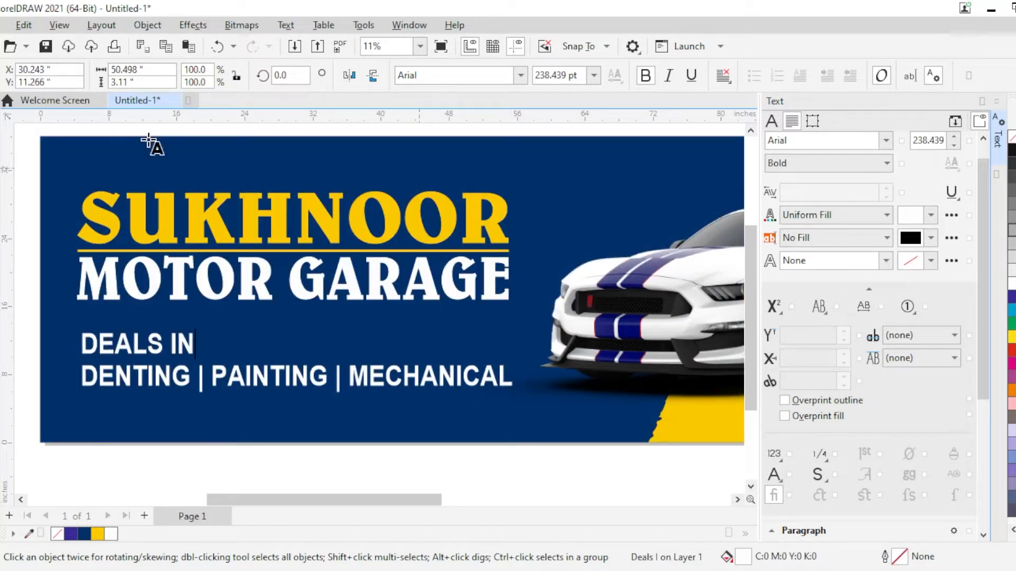
Scale DEALS IN down to about 177 pt and center it horizontally above the services text
key("ctrl+space")
scroll(188, 375, "up", 1)
mouse_move(189, 338)
left_mouse_down()
mouse_move(383, 337)
mouse_move(397, 351)
mouse_move(399, 322)
mouse_move(385, 316)
mouse_move(374, 336)
left_mouse_up()
left_click(361, 374, "shift")
left_click(460, 338)
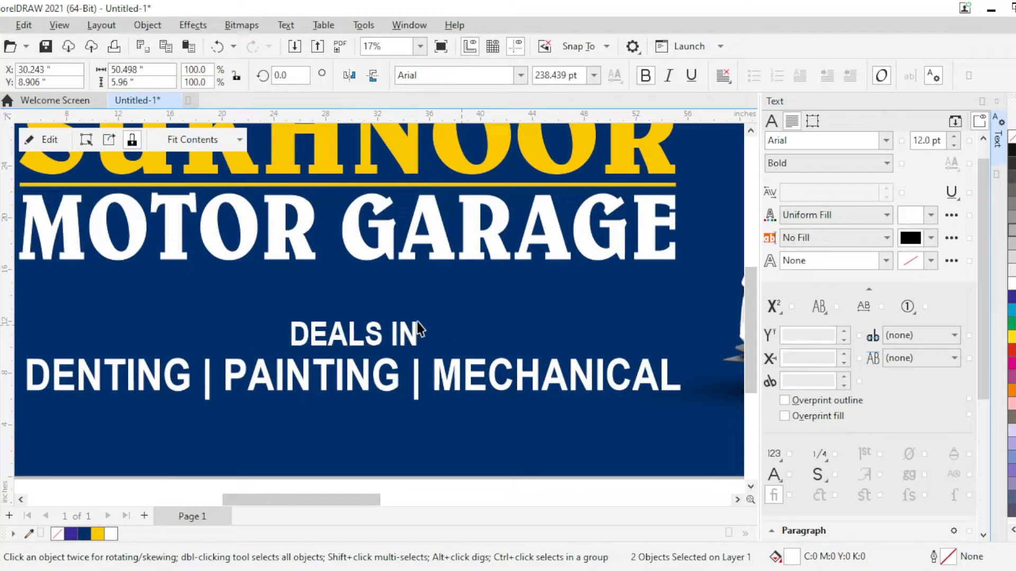
Draw a rectangle about 10.9 × 2.8 inches around DEALS IN and round its corners to about 0.44 inch
scroll(422, 350, "up", 1)
key("F6")
scroll(279, 318, "up", 1)
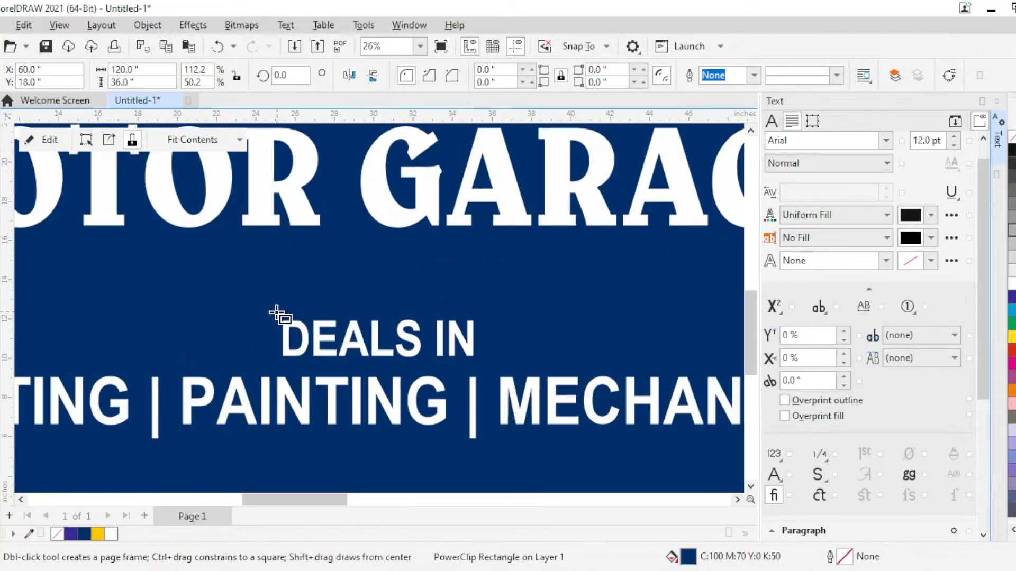
left_click_drag(272, 311, 487, 366)
scroll(283, 328, "up", 2)
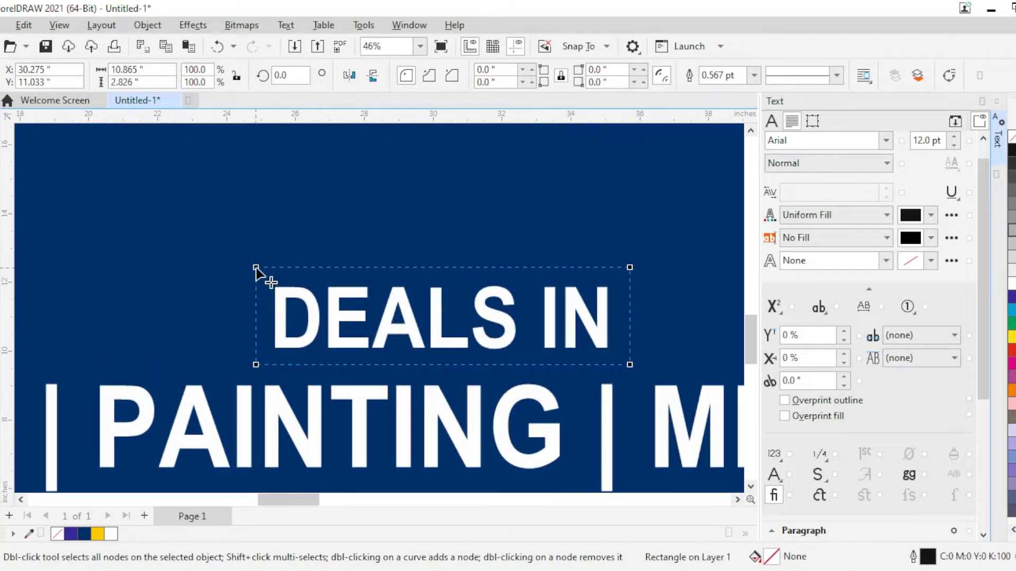
left_click_drag(255, 268, 271, 268)
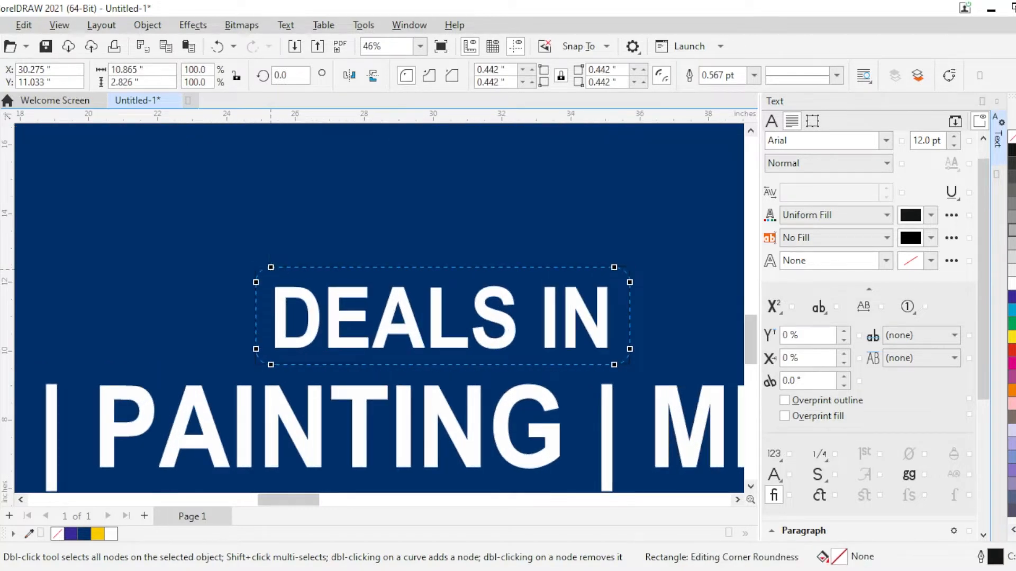
Fill the rounded rectangle with the banner's yellow, remove its outline, and place it behind the DEALS IN text
key("space")
left_click(1015, 243)
right_click(1012, 139)
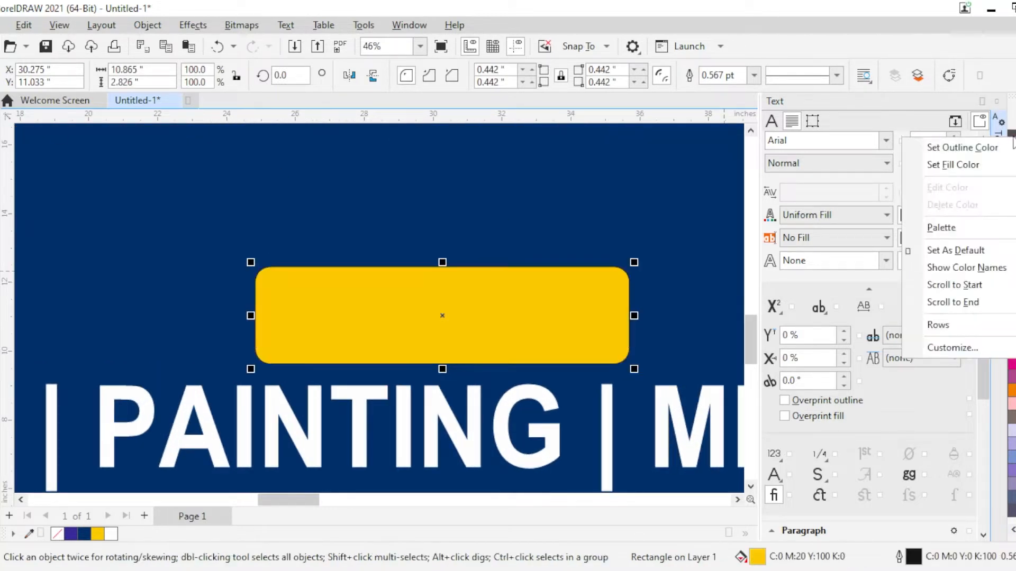
left_click(962, 148)
key("shift+Page_Down")
key("ctrl+Page_Up")
left_click(637, 341)
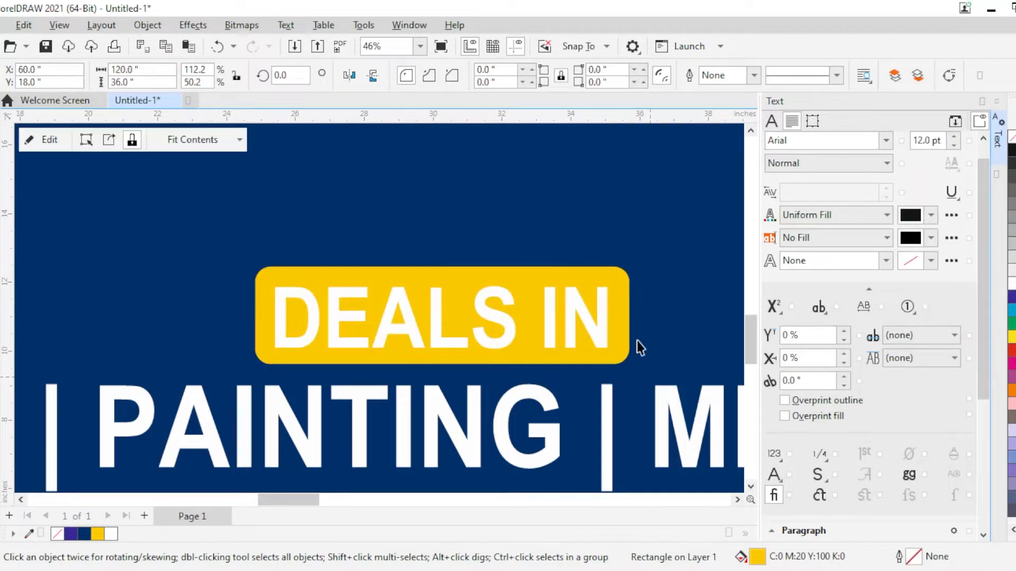
Fill DEALS IN with a dark red of C 0, M 100, Y 100, K 50
left_click(606, 343)
left_click(1012, 350)
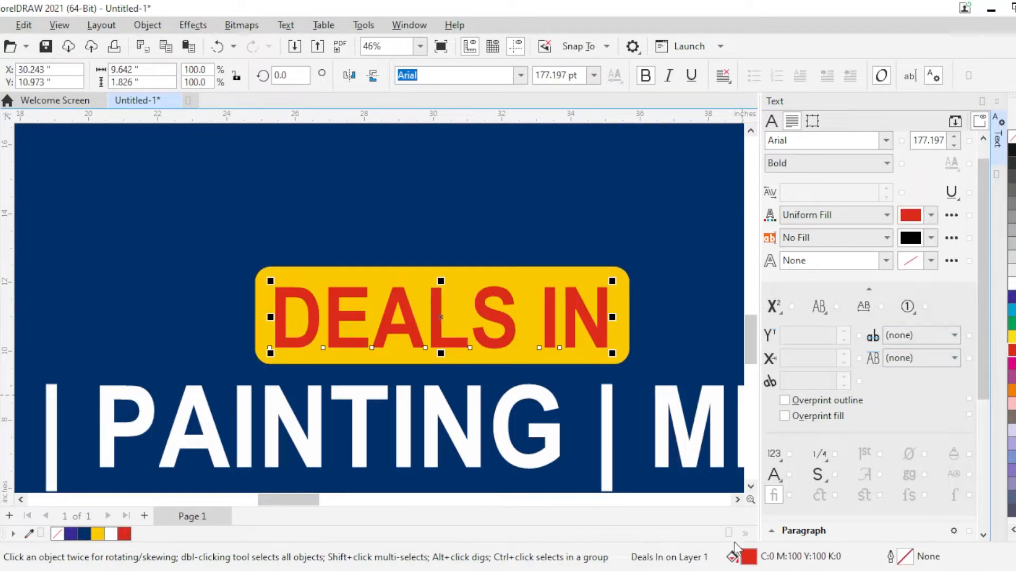
double_click(750, 558)
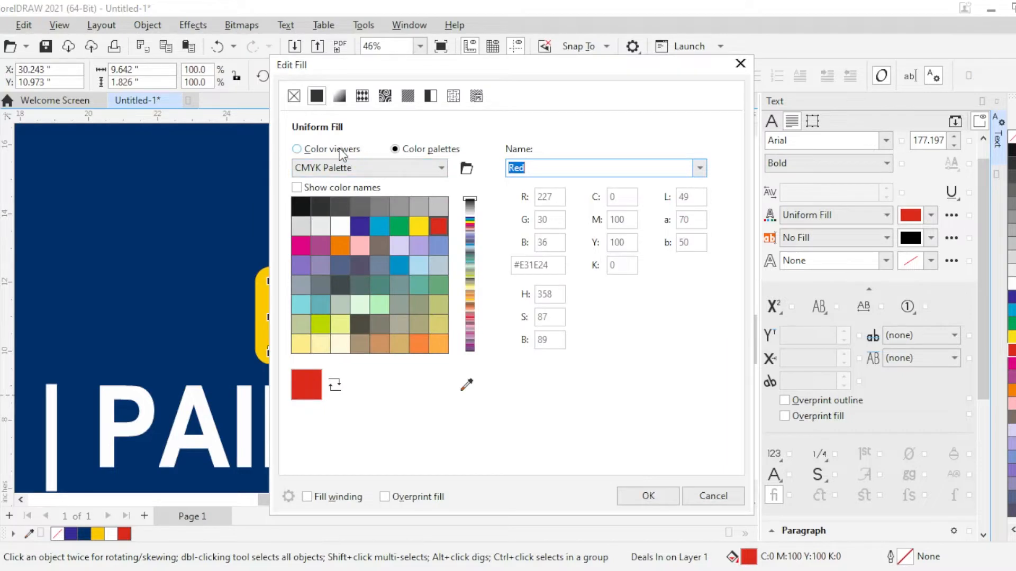
left_click(341, 151)
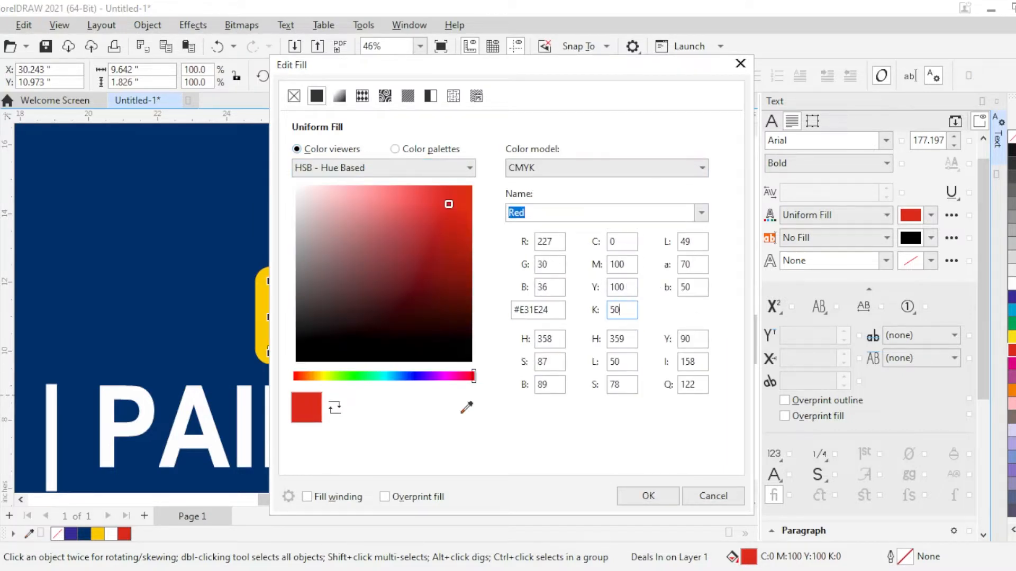
left_click(648, 496)
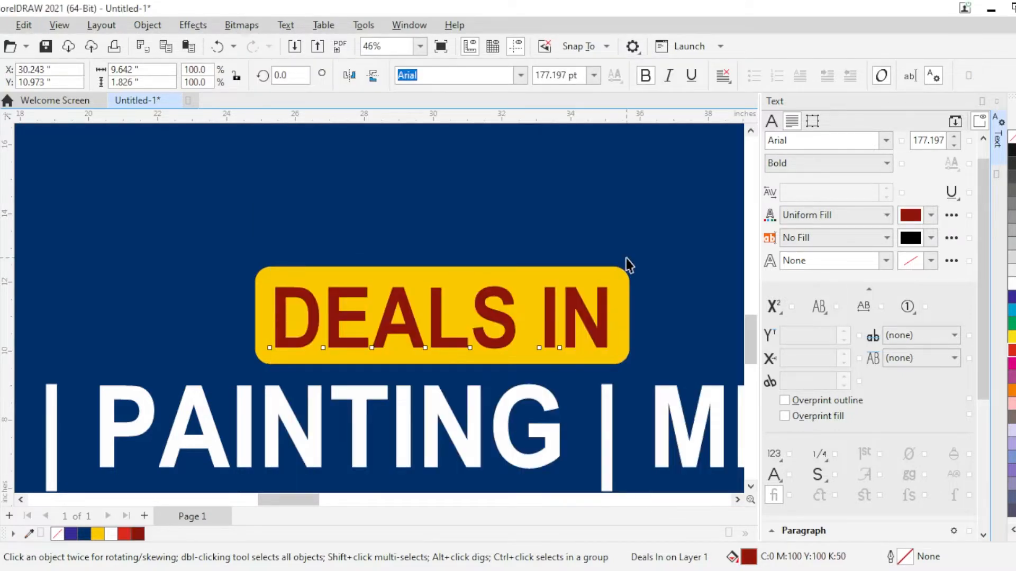
Draw a rectangle about 52.8 × 6 inches around the services text, overlapping the lower part of the DEALS IN label
scroll(516, 254, "down", 2)
scroll(107, 270, "down", 2)
scroll(256, 290, "up", 1)
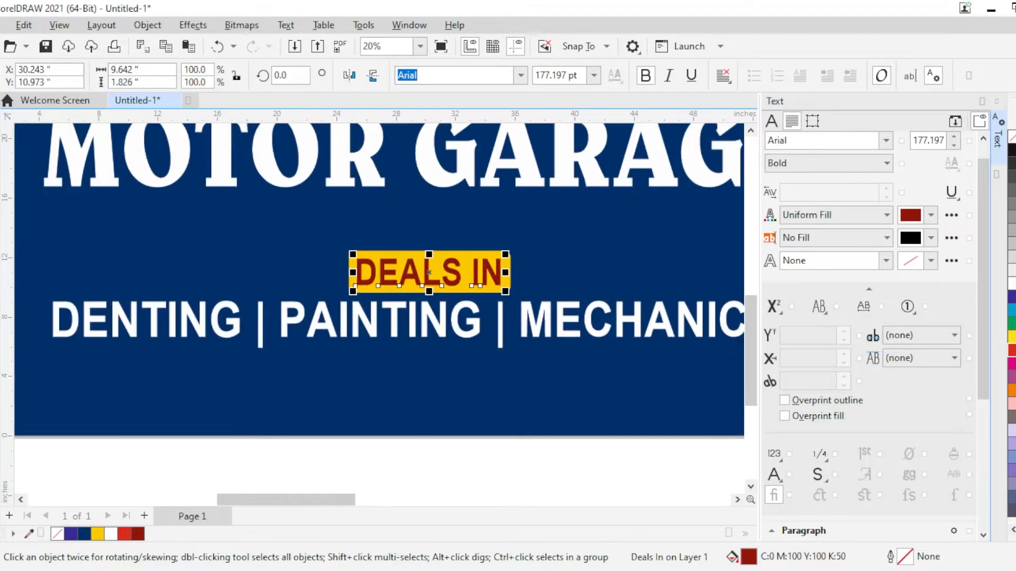
key("F6")
scroll(50, 286, "down", 1)
mouse_move(49, 280)
left_mouse_down()
mouse_move(238, 340)
mouse_move(732, 356)
left_mouse_up()
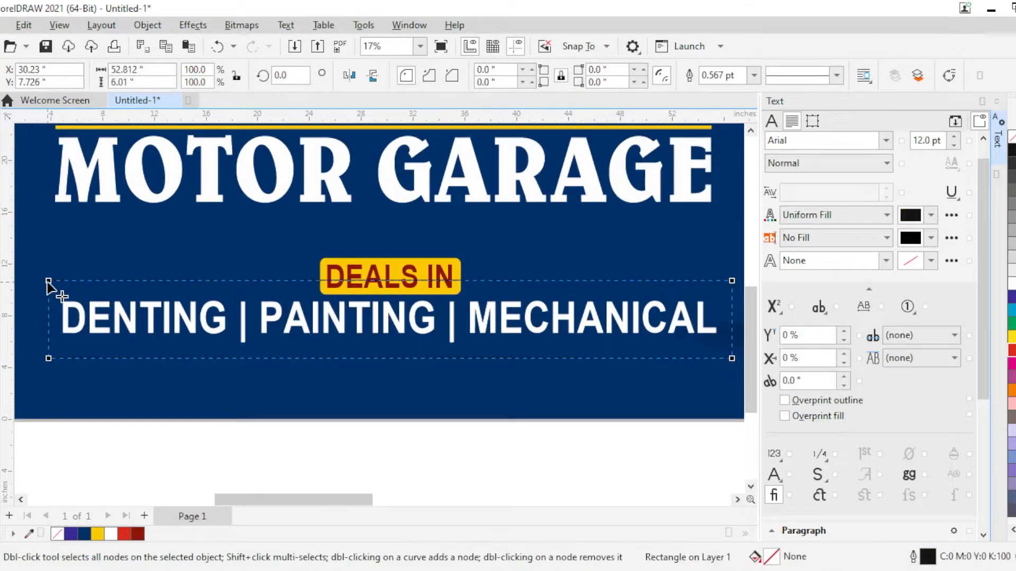
Round the services rectangle's corners to about 0.73 inch and colour its outline with the banner's yellow
left_click_drag(47, 282, 56, 281)
key("space")
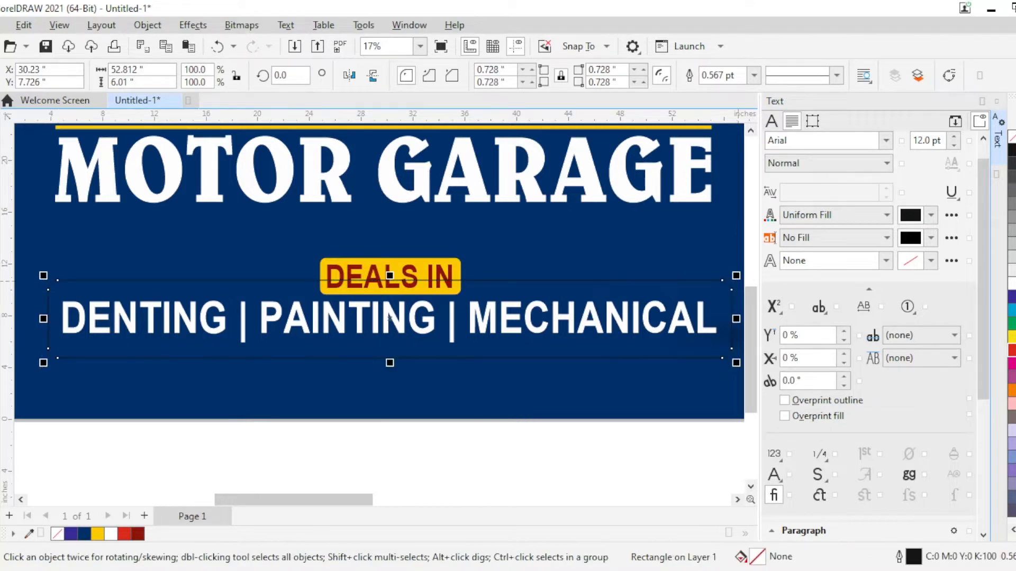
right_click(1011, 253)
left_click(947, 257)
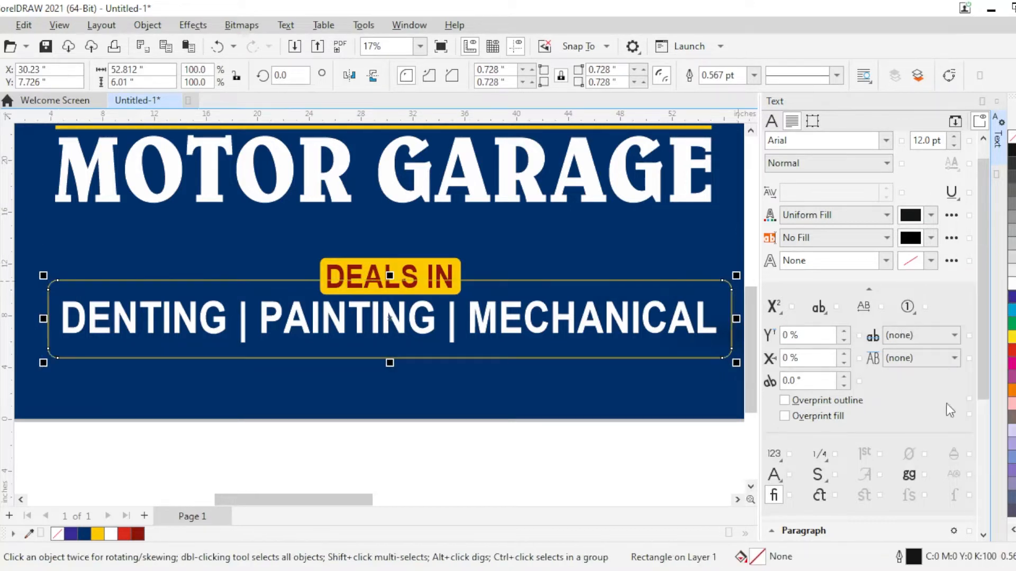
Set the outline width of the rounded services rectangle to 15 pt
double_click(913, 557)
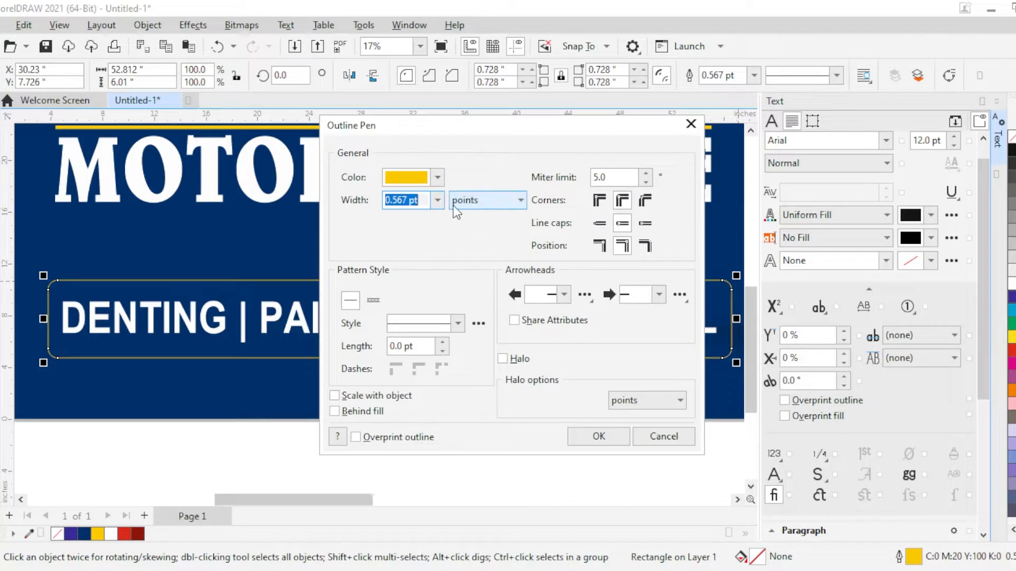
type("20")
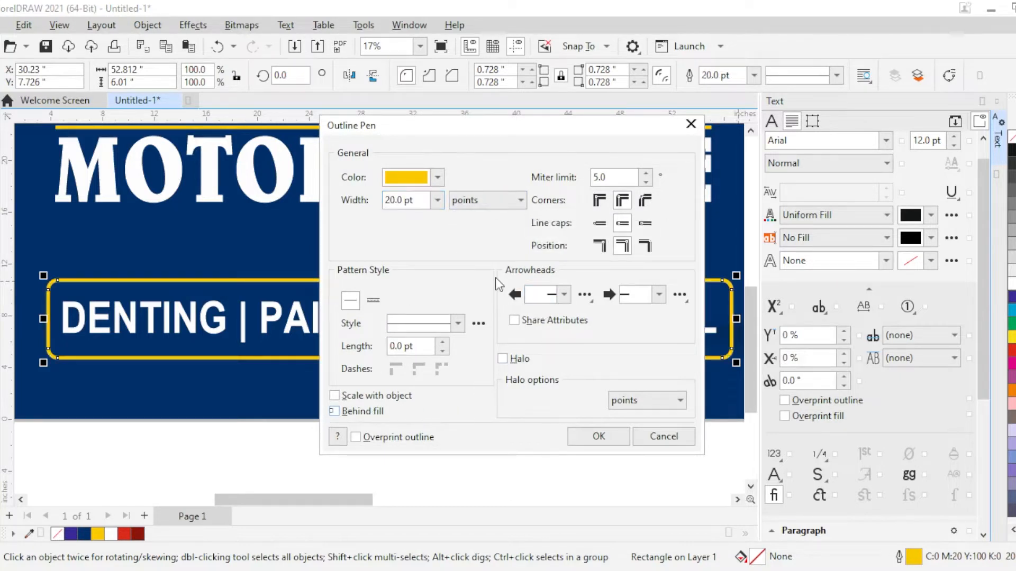
double_click(429, 200)
type("15")
Try several dotted and short-dash line styles on the services rectangle's outline
left_click(458, 323)
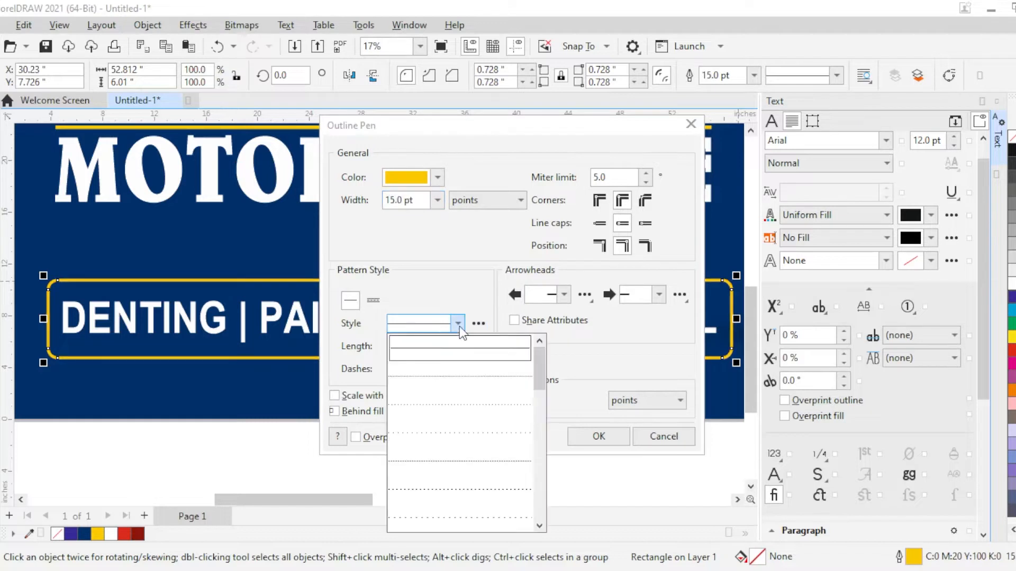
left_click(443, 466)
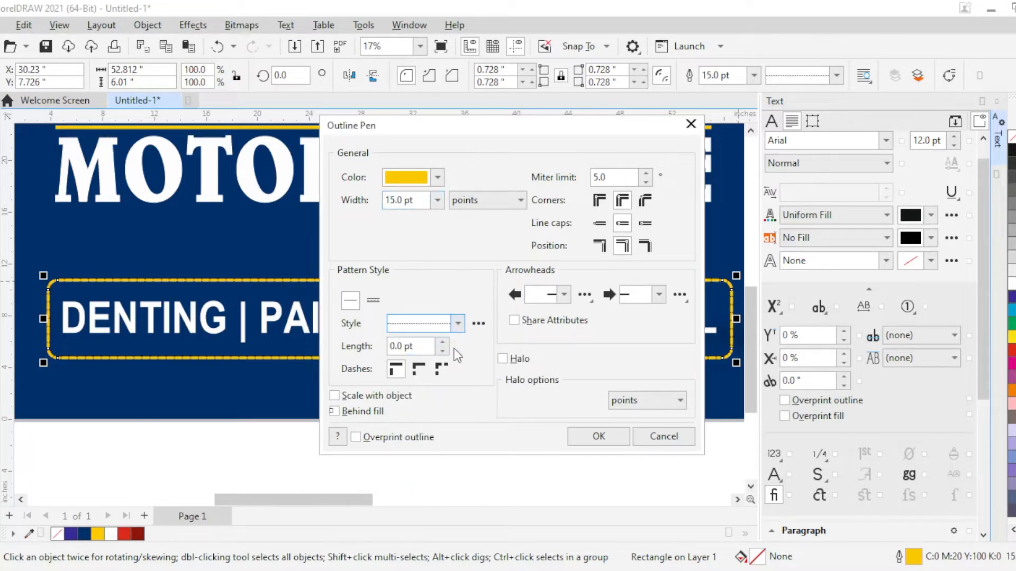
left_click(457, 323)
left_click(475, 412)
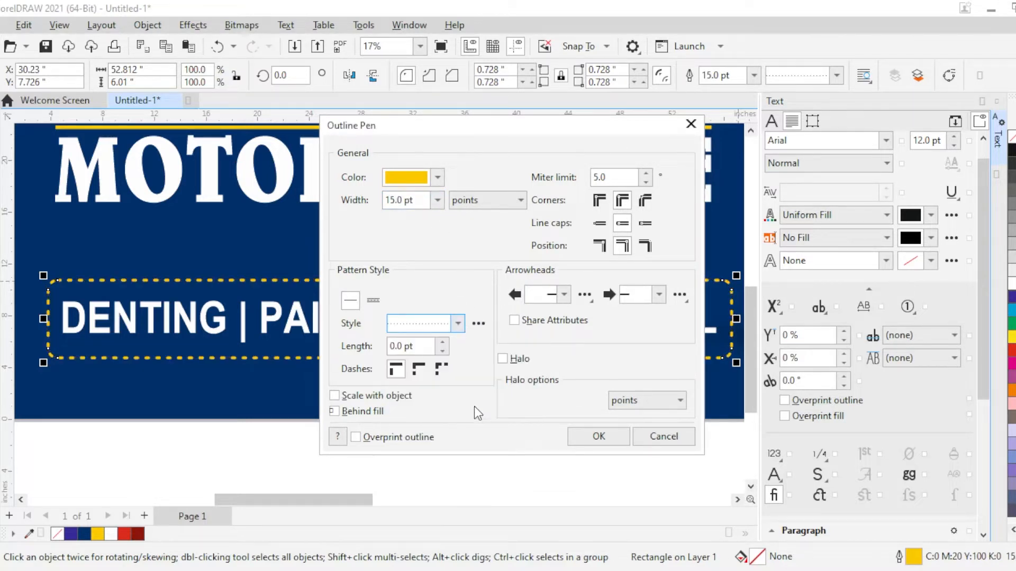
left_click(457, 324)
left_click(477, 379)
left_click(458, 323)
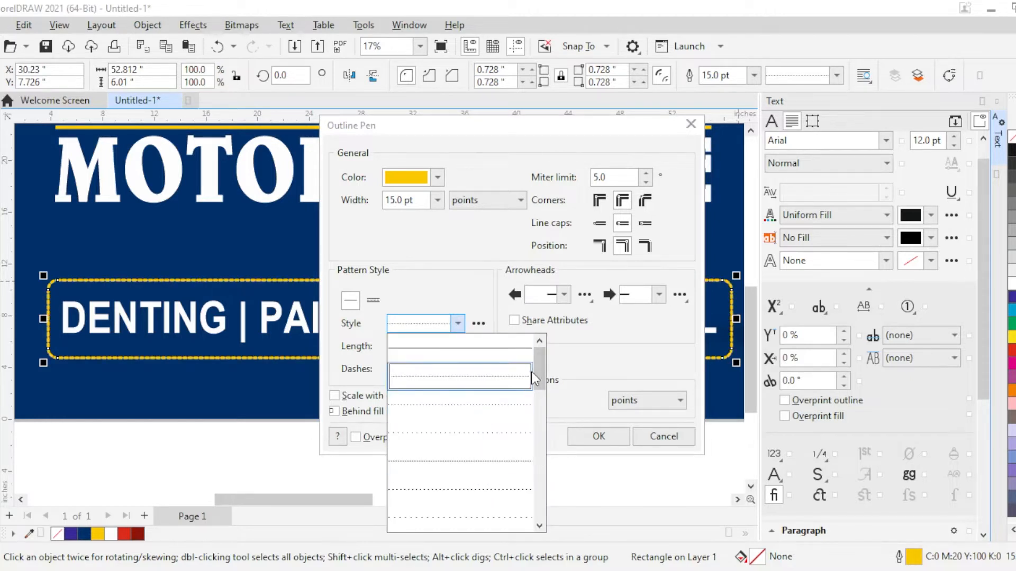
left_click_drag(539, 376, 547, 410)
left_click(506, 410)
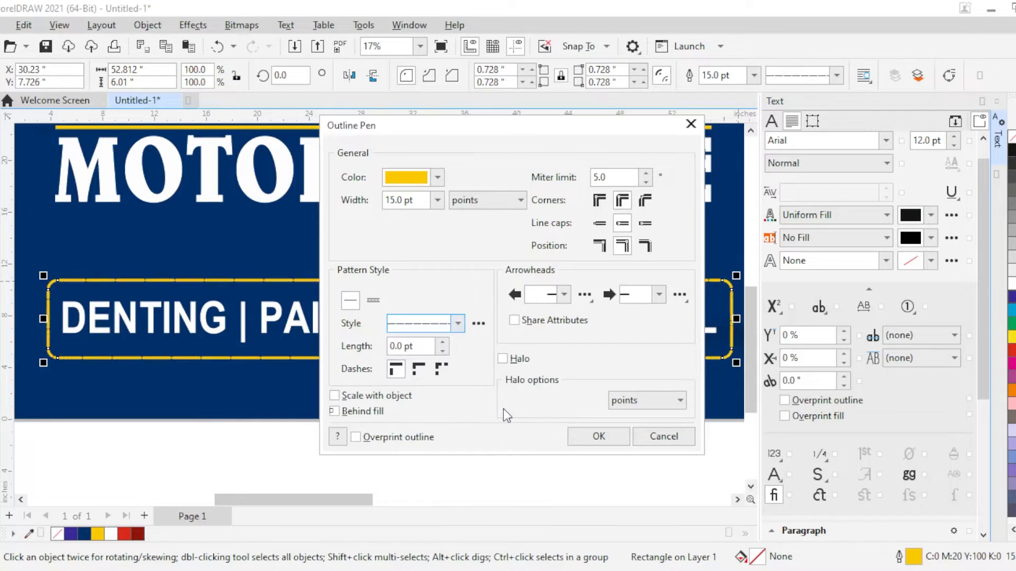
Apply a long-dash line style with wide gaps to the services rectangle's outline and deselect it
left_click(458, 323)
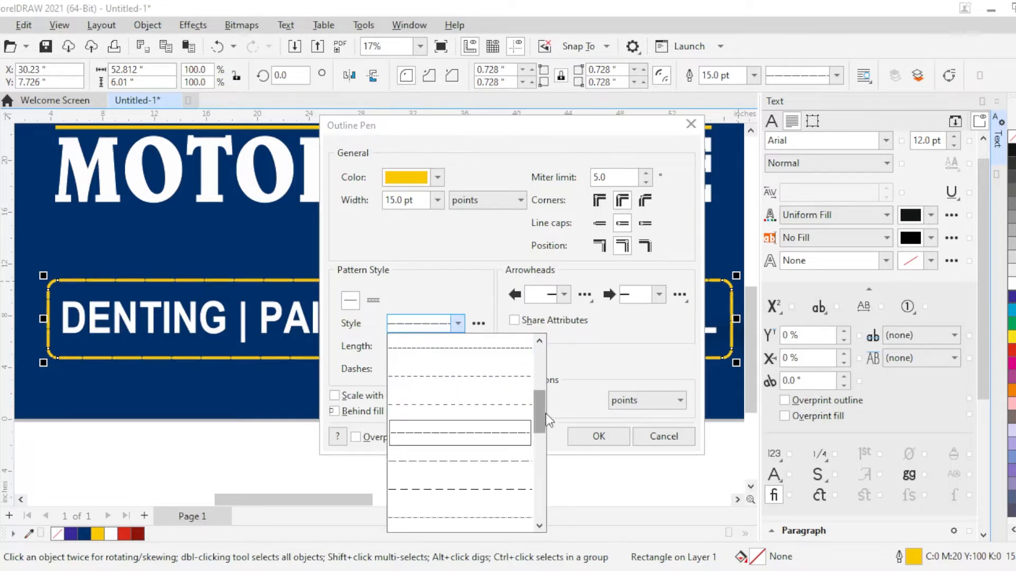
scroll(545, 413, "down", 1)
left_click(493, 409)
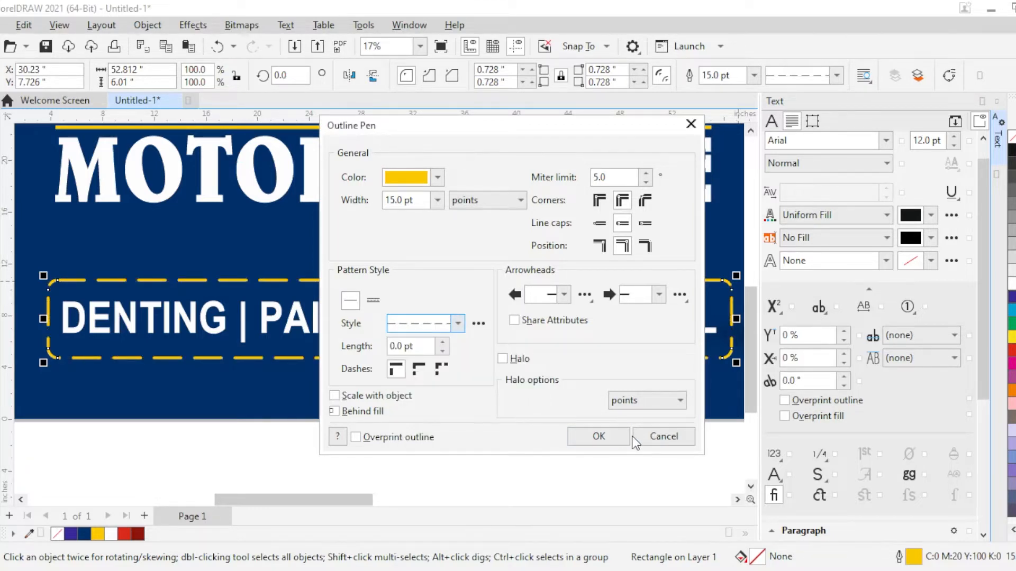
left_click(601, 442)
scroll(412, 391, "down", 2)
scroll(440, 405, "up", 1)
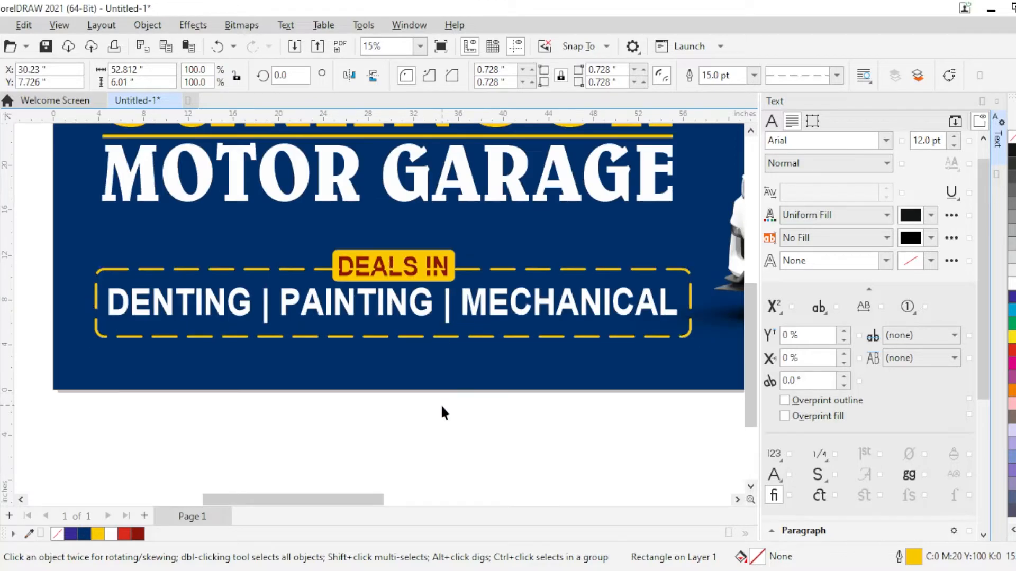
scroll(484, 393, "down", 2)
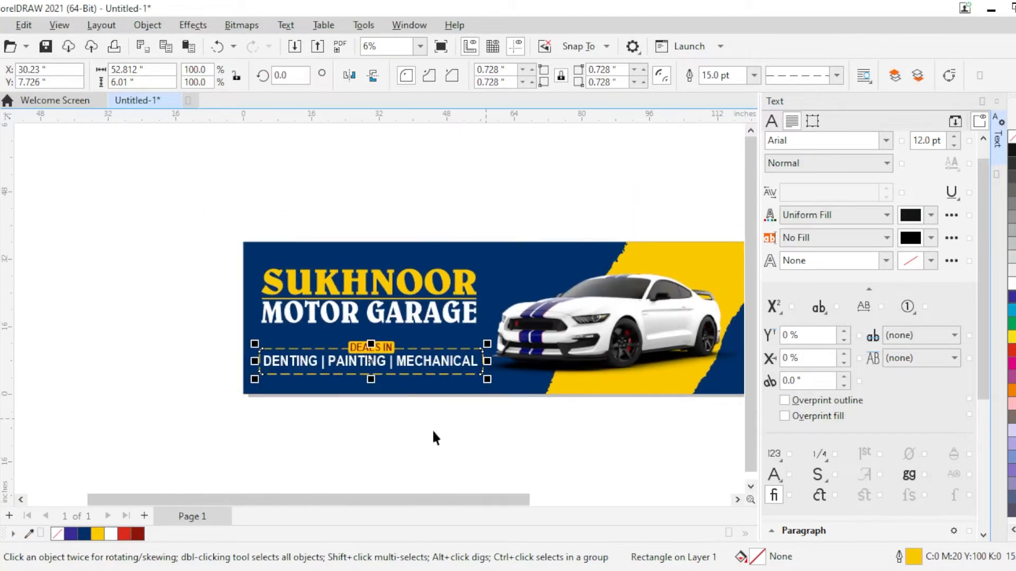
scroll(433, 429, "up", 1)
left_click(460, 417)
scroll(367, 397, "down", 1)
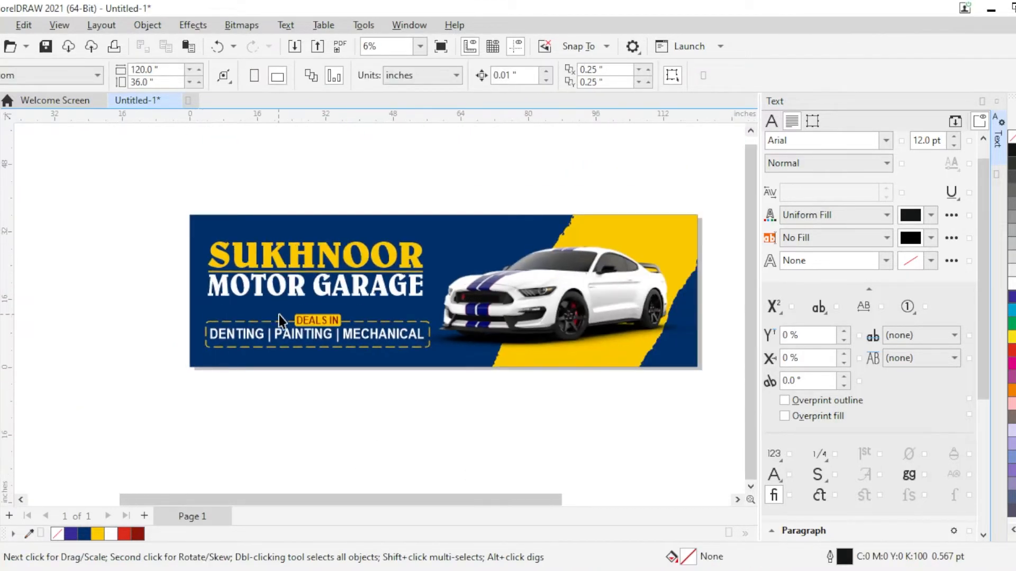
Place a duplicate of the DENTING | PAINTING | MECHANICAL text just below the dashed box
scroll(333, 346, "up", 2)
left_click(334, 347)
scroll(334, 346, "up", 2)
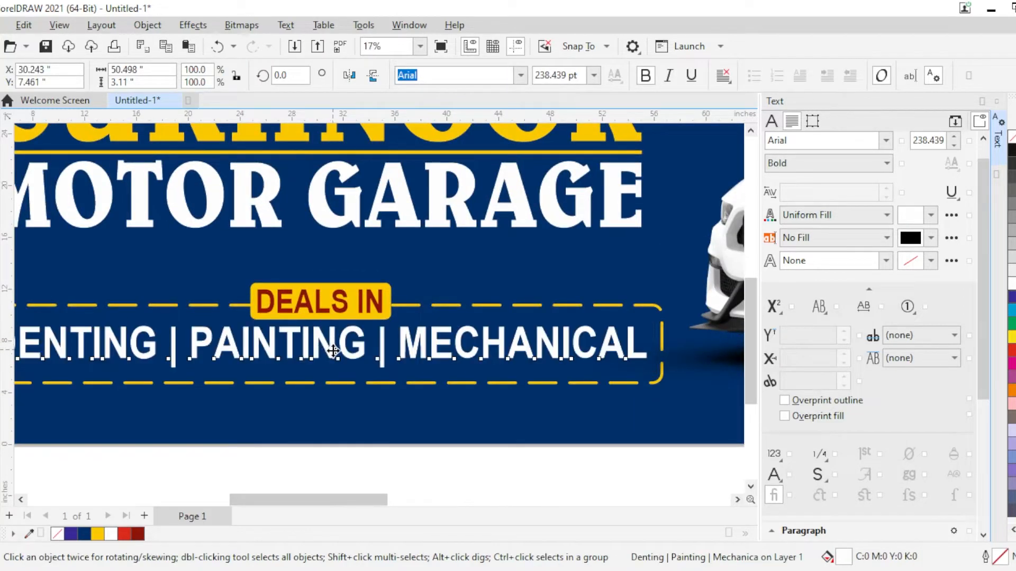
left_click_drag(327, 347, 393, 402)
right_click(394, 401)
Replace the duplicated text with "M." followed by the mobile number
double_click(394, 401)
key("ctrl+a")
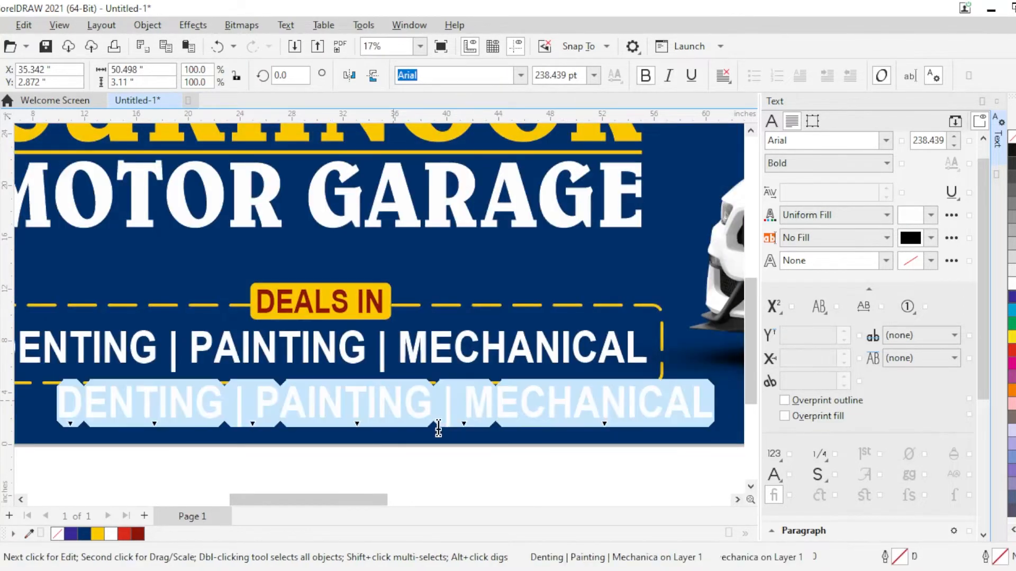
type("M. +")
type("9")
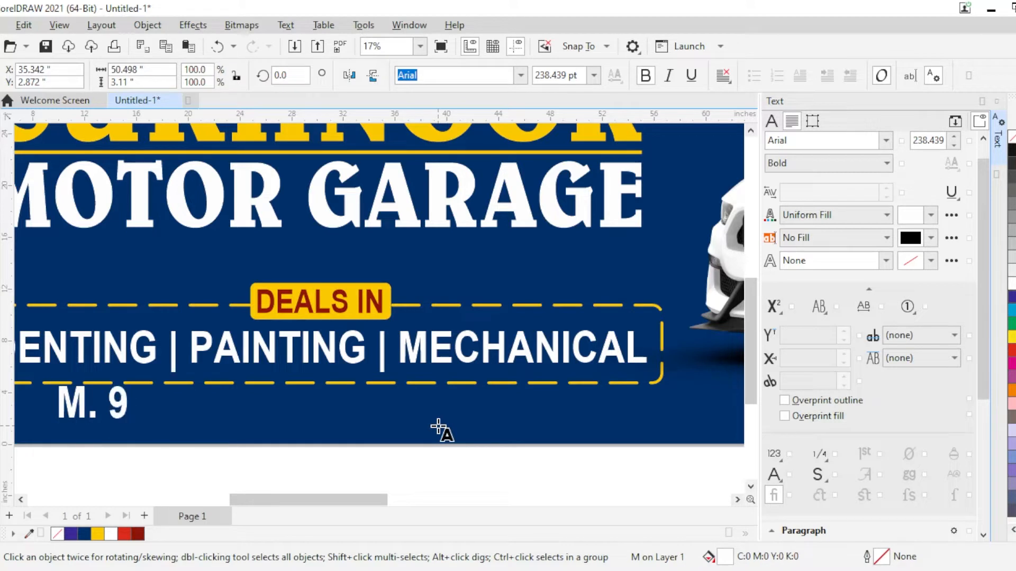
key("BackSpace")
type("+91 9876 543 210")
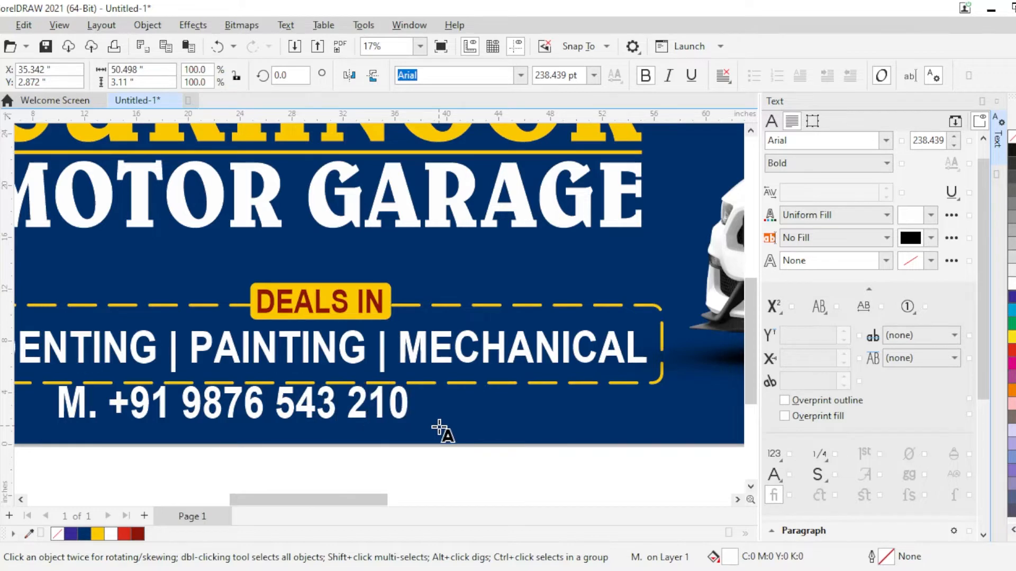
Move the mobile number line above SUKHNOOR into the banner's upper-left corner and set its font size to 200 pt
scroll(440, 429, "down", 2)
left_click_drag(332, 415, 284, 225)
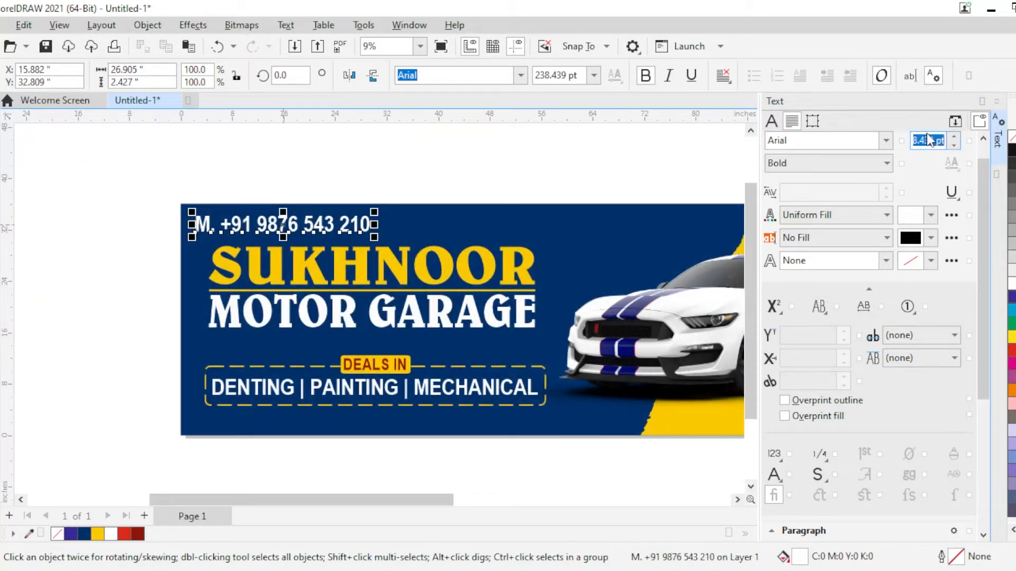
type("200")
key("Return")
scroll(152, 211, "up", 2)
mouse_move(284, 242)
left_mouse_down()
mouse_move(291, 233)
mouse_move(285, 238)
left_mouse_up()
scroll(120, 225, "down", 4)
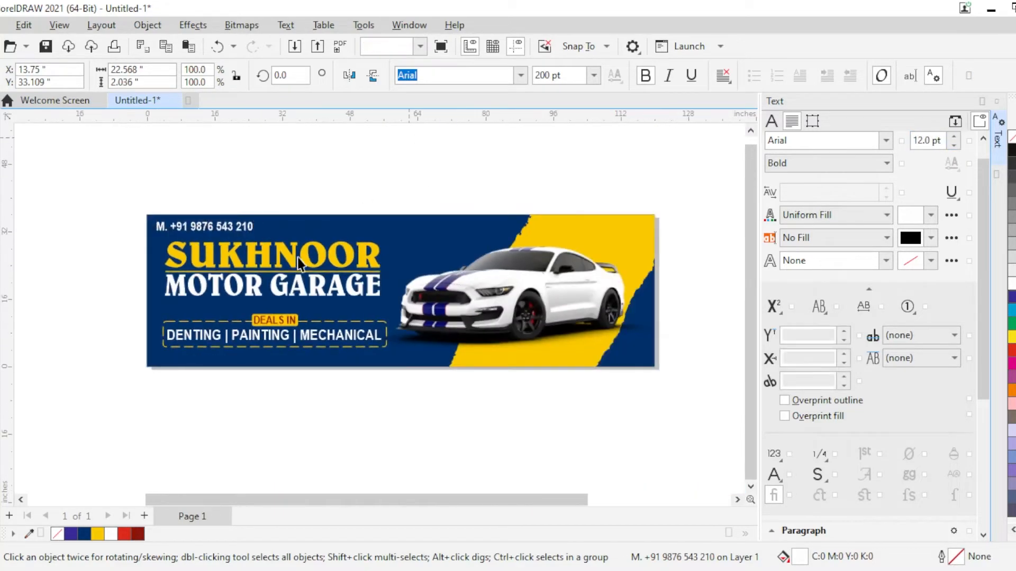
Make a cyan copy of SUKHNOOR and place it behind the yellow title, offset slightly right and down as a shadow
scroll(297, 257, "up", 3)
left_click(279, 252)
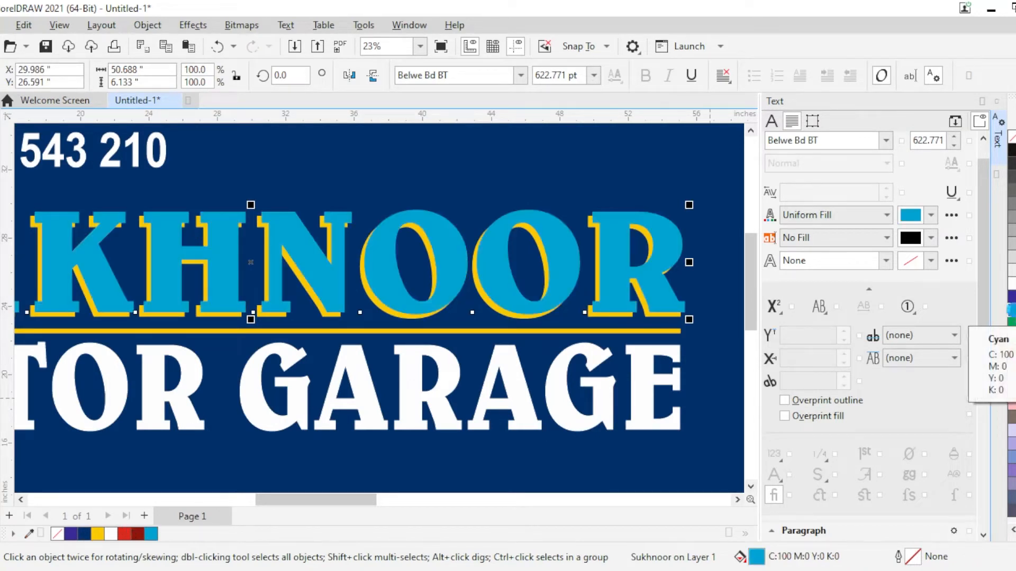
left_click(1010, 317)
key("Down")
key("Down")
key("Down")
key("Down")
key("Down")
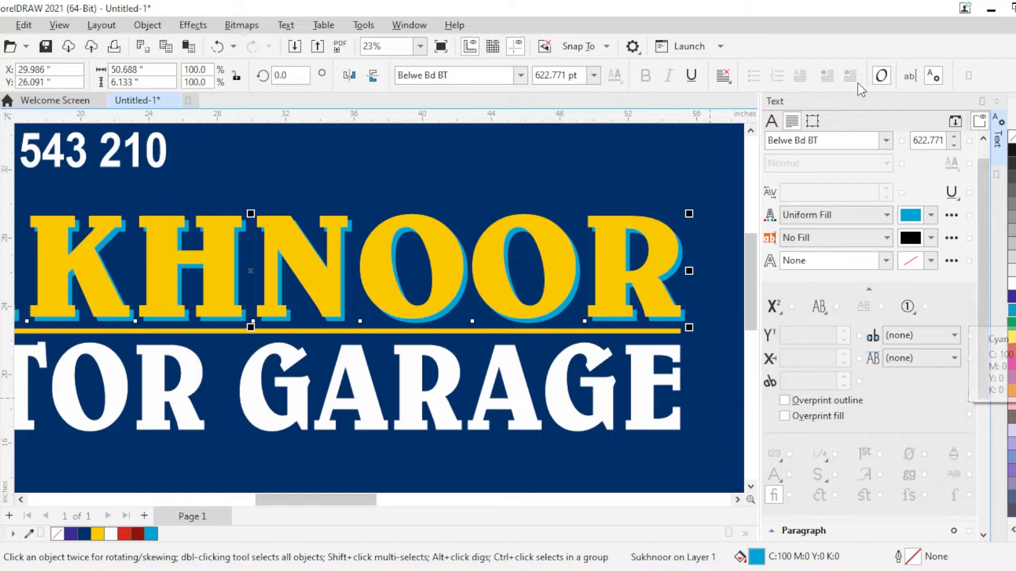
Try a red fill of C 0, M 100, Y 100, K 0 on the shadow copy of SUKHNOOR
left_click(461, 331)
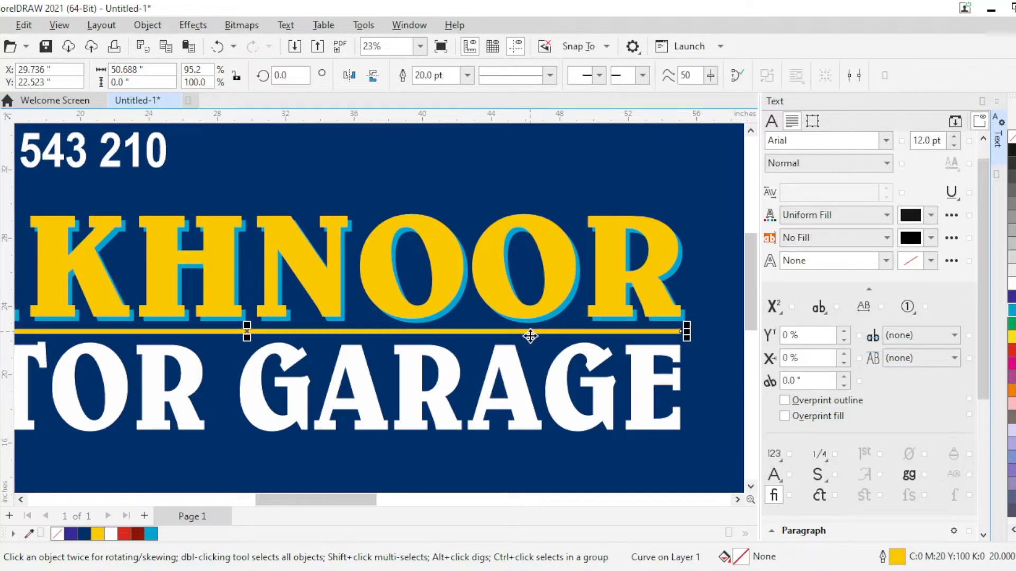
left_click(676, 324)
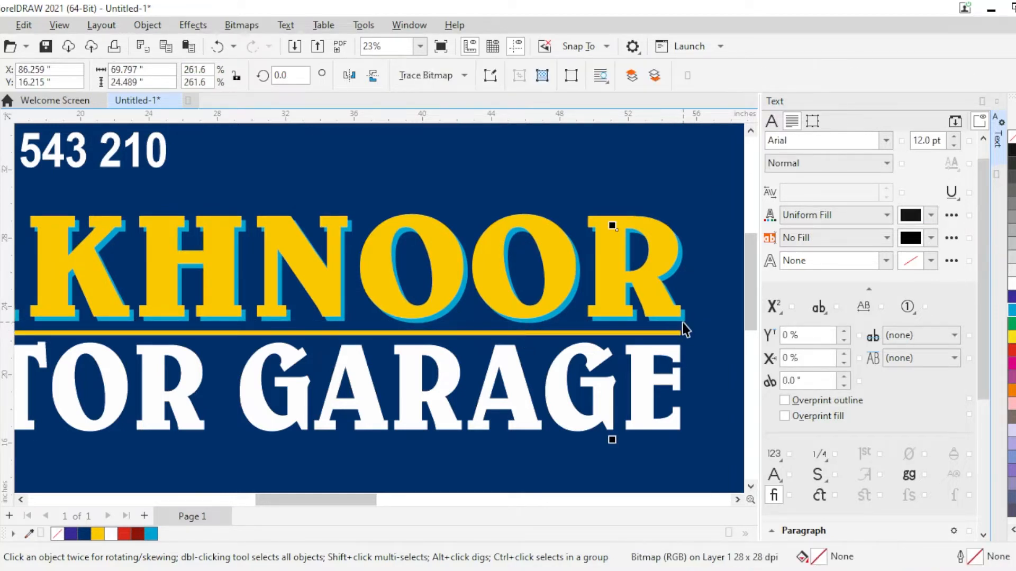
left_click(682, 323)
left_click(1012, 350)
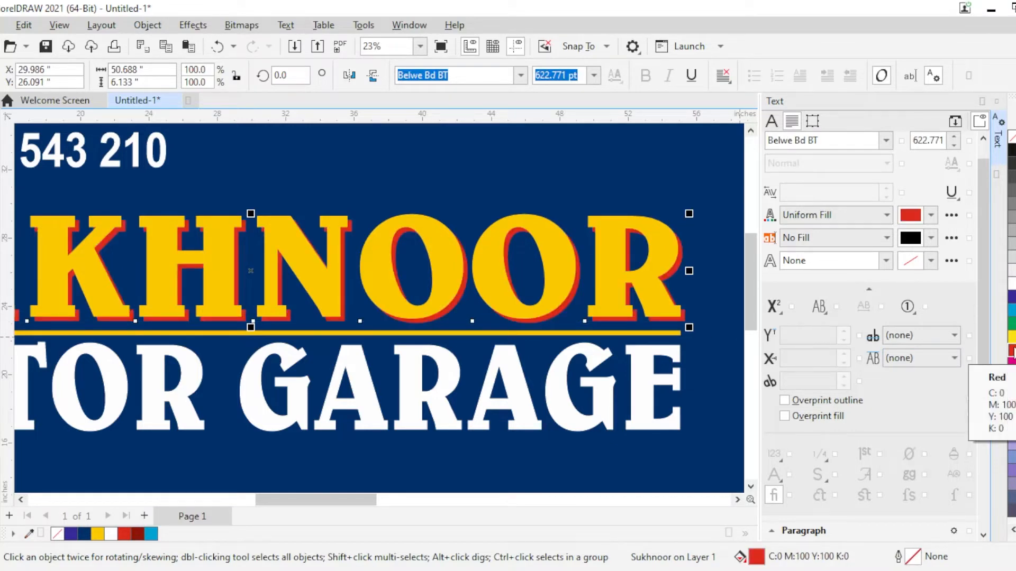
scroll(487, 284, "down", 3)
scroll(304, 300, "up", 2)
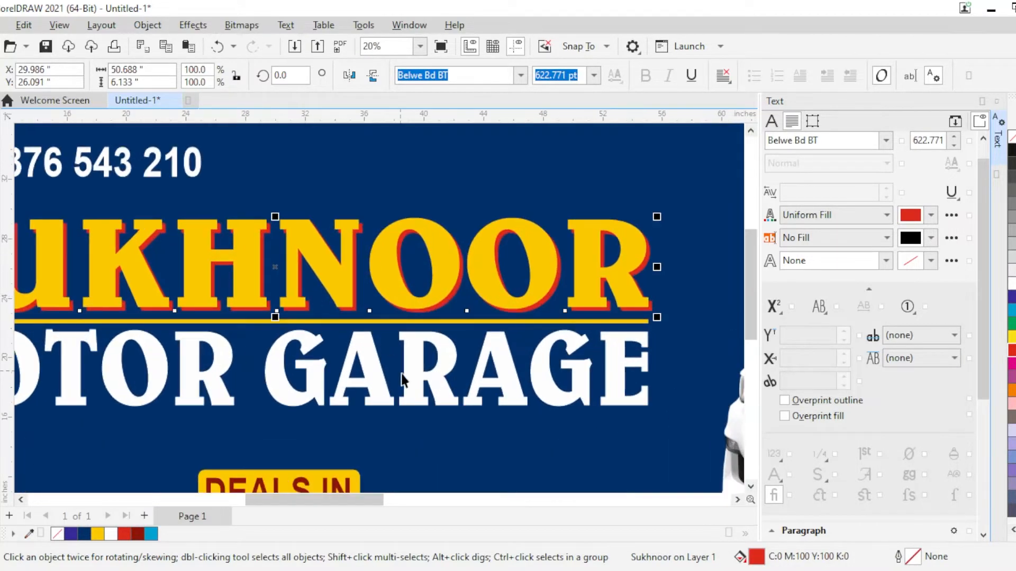
Fill the shadow copy of SUKHNOOR with black and deselect it
left_click(1012, 150)
scroll(589, 288, "down", 3)
left_click(288, 171)
scroll(287, 171, "down", 3)
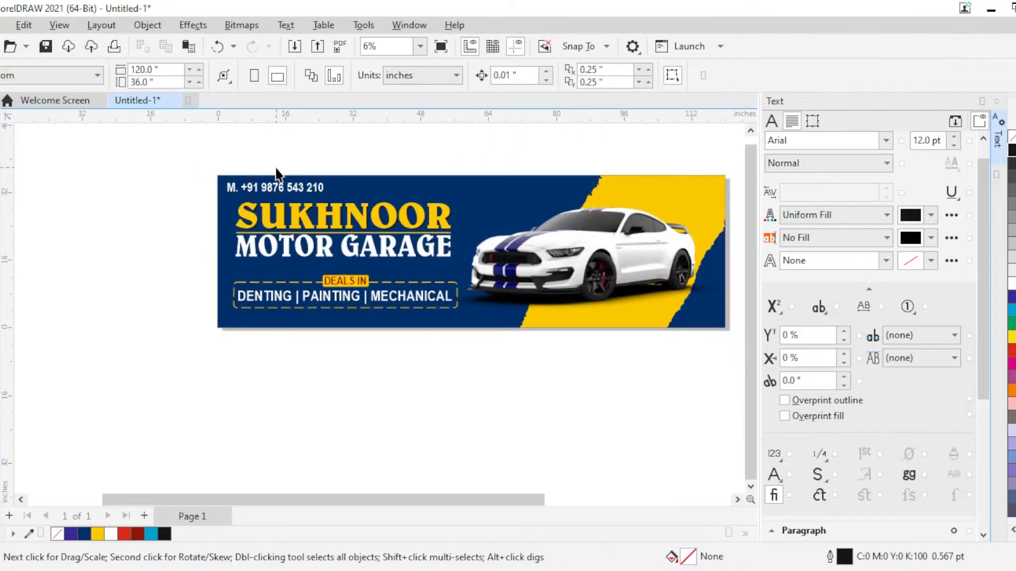
Copy all the banner objects, add a second page, and paste them there
key("ctrl+a")
scroll(450, 178, "up", 2)
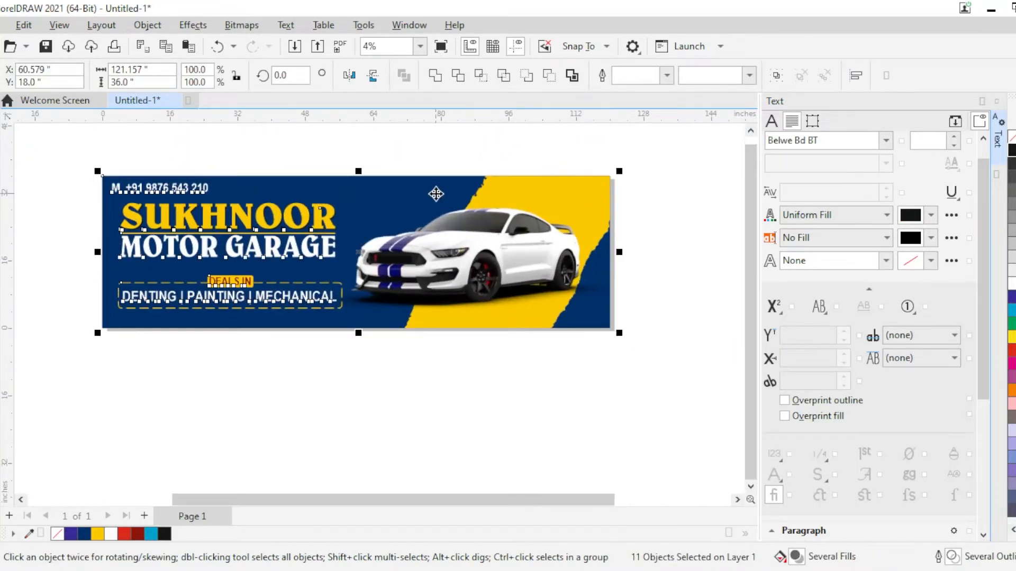
left_click(145, 514)
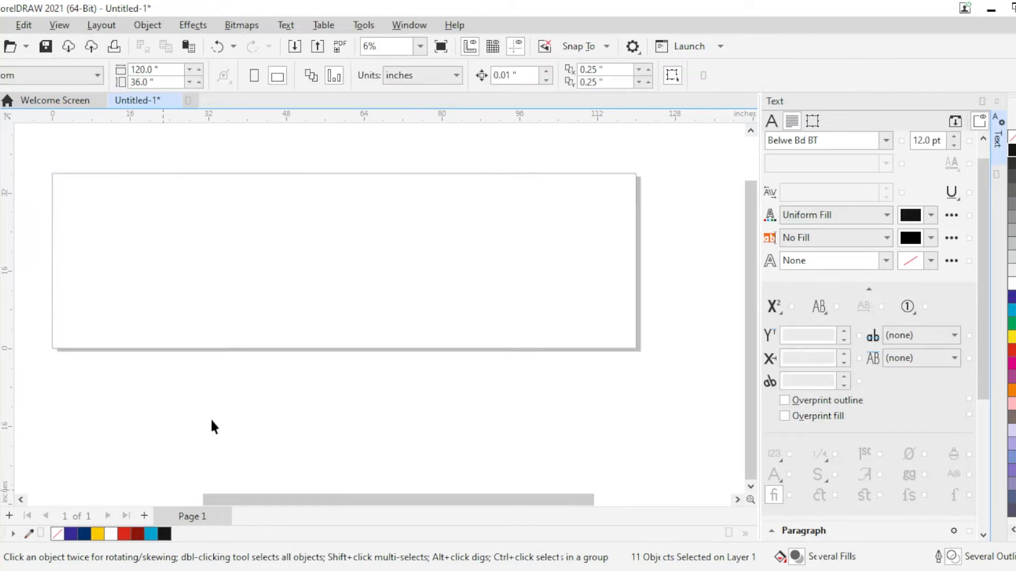
key("ctrl+v")
left_click(344, 376)
scroll(449, 347, "down", 1)
scroll(208, 291, "up", 1)
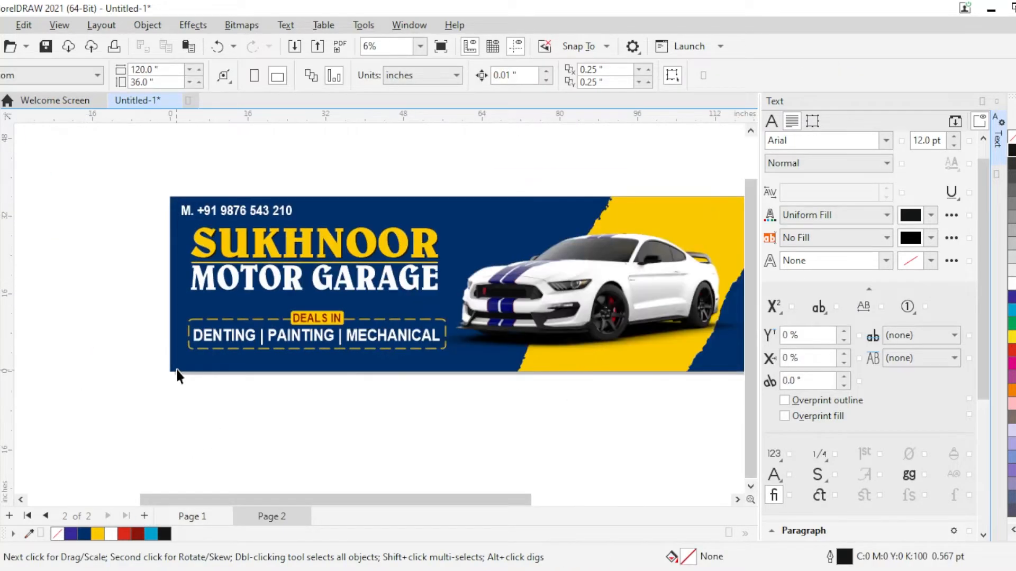
Fill the second page's banner background with the dark red of C 0, M 100, Y 100, K 50
left_click(177, 373)
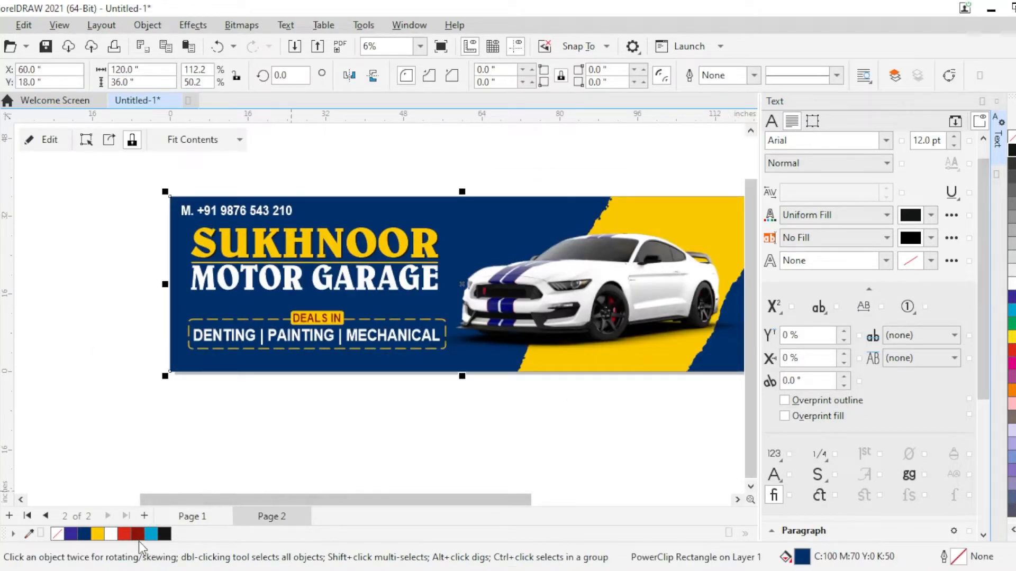
left_click(262, 405)
scroll(370, 357, "down", 1)
scroll(373, 361, "up", 1)
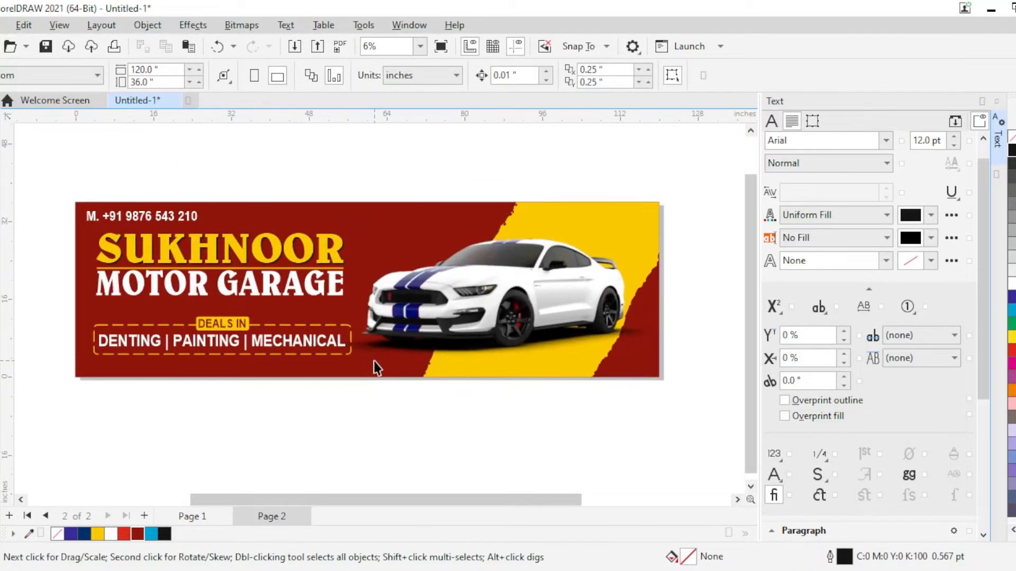
Edit the dark red background's PowerClip contents, widen the yellow brush stripe leftward to about 68.1 inches, and finish editing
left_click(582, 376)
right_click(582, 377)
left_click(643, 108)
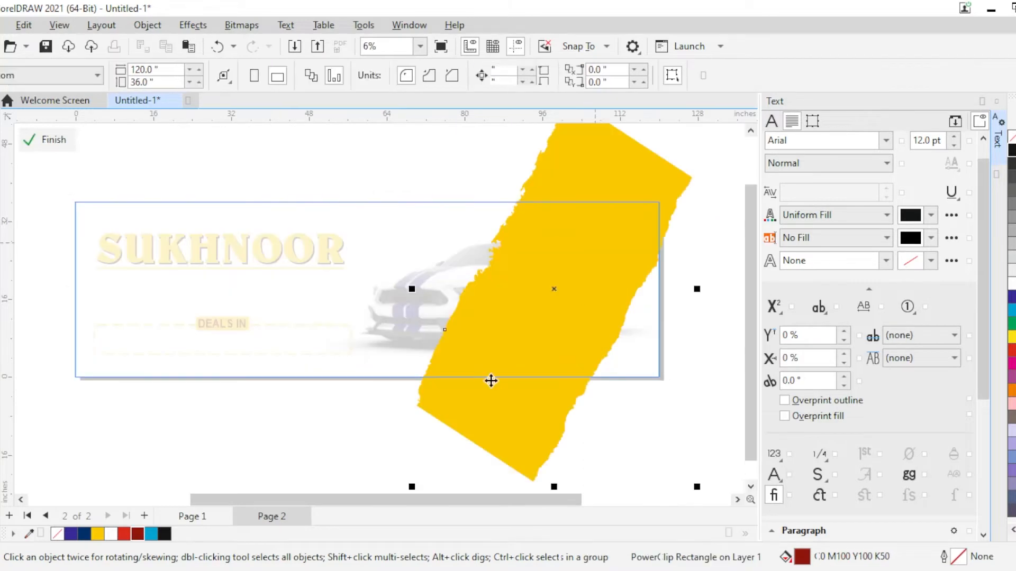
left_click_drag(413, 290, 354, 289)
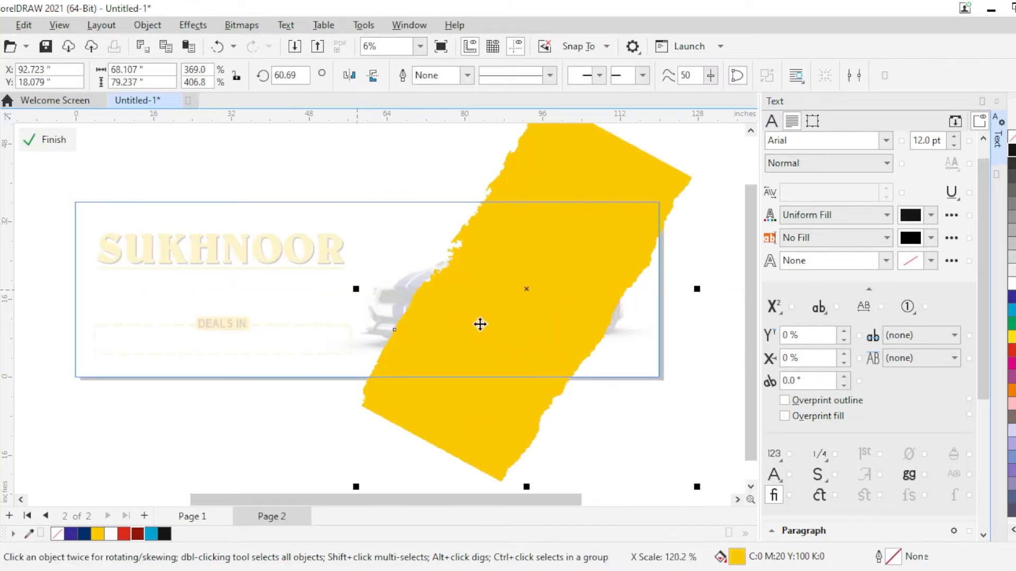
right_click(478, 324)
left_click(562, 142)
left_click(618, 420)
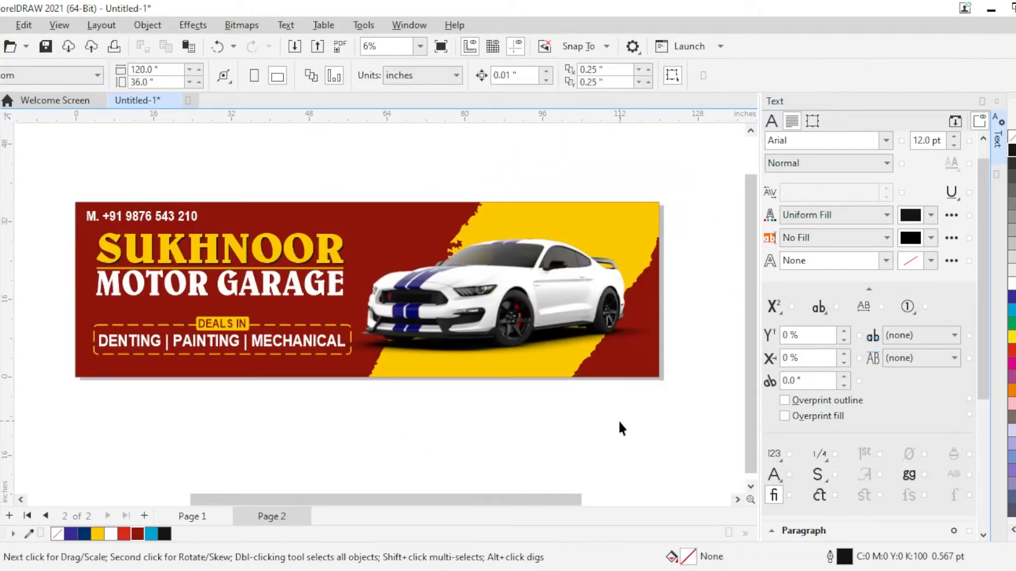
Edit the dark red background's PowerClip contents, widen the yellow brush stripe rightward to about 79.7 inches, and finish editing
right_click(567, 372)
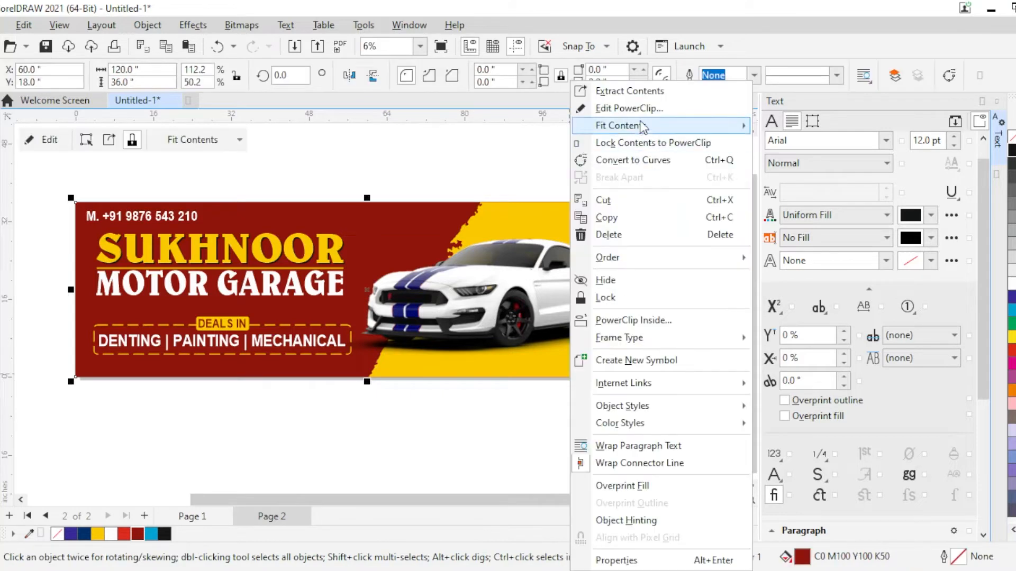
left_click(643, 109)
left_click_drag(698, 289, 617, 284)
scroll(697, 326, "down", 1)
right_click(473, 324)
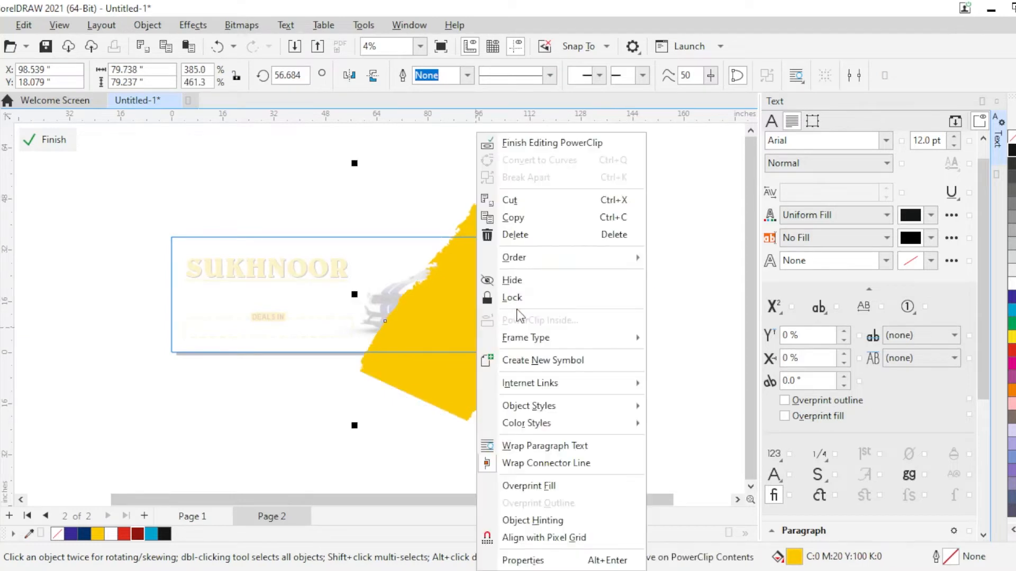
left_click(542, 141)
Move the car toward the dark red banner's right edge and crop the image's overhanging right side at the page boundary
scroll(467, 315, "up", 2)
left_click_drag(468, 316, 502, 281)
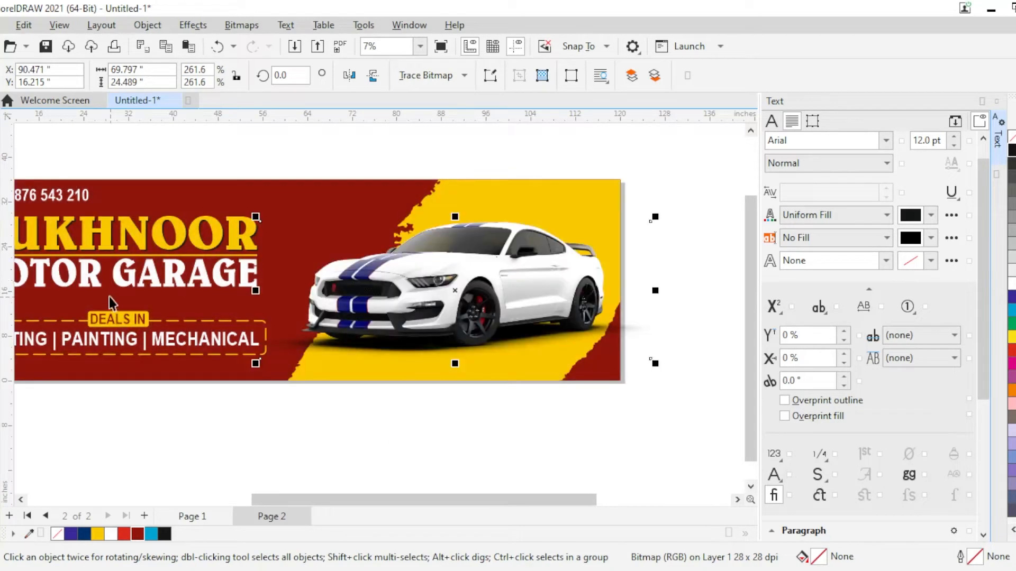
key("F10")
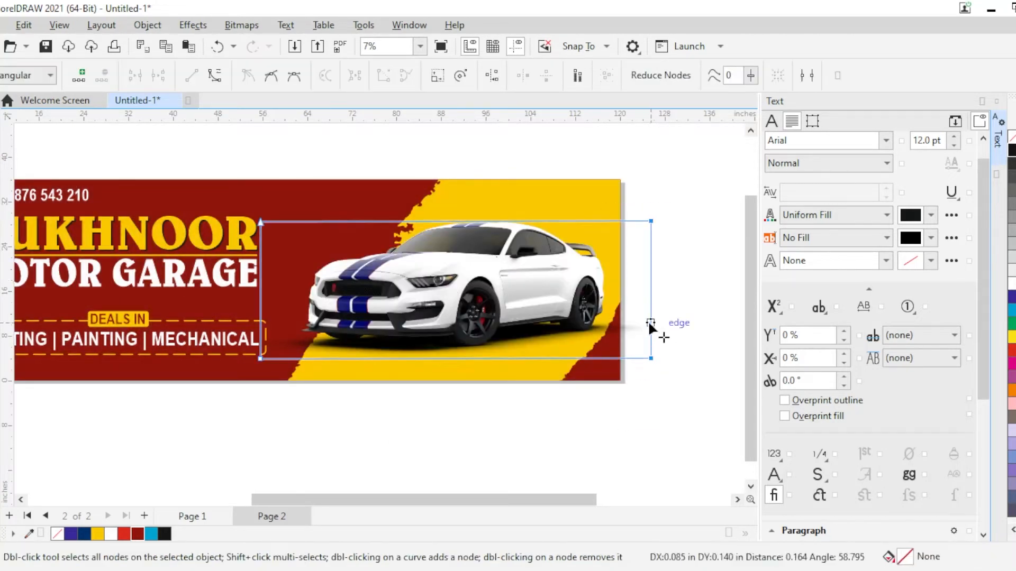
left_click_drag(649, 321, 633, 301)
scroll(617, 295, "up", 4)
scroll(632, 300, "down", 4)
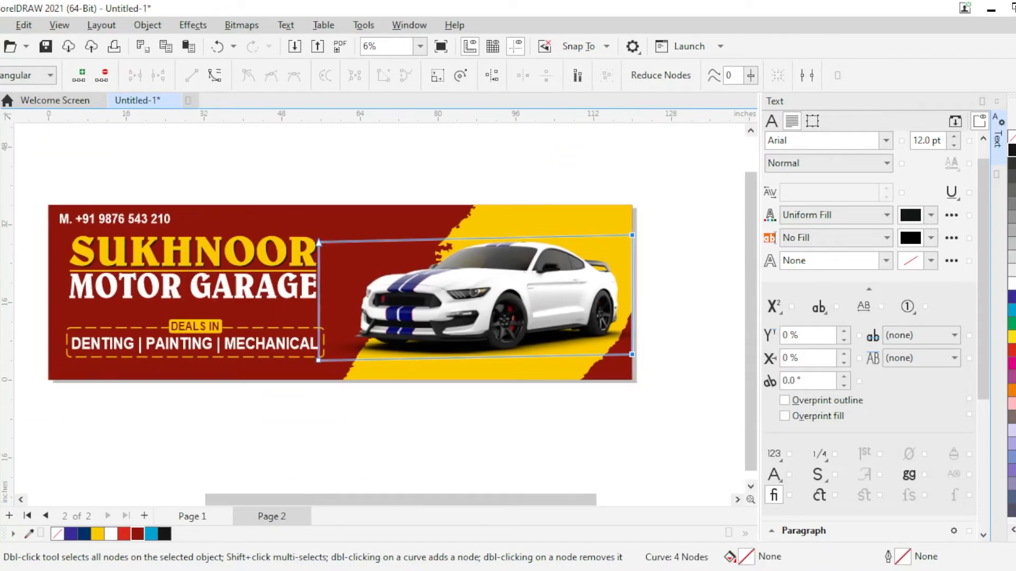
key("space")
left_click(406, 475)
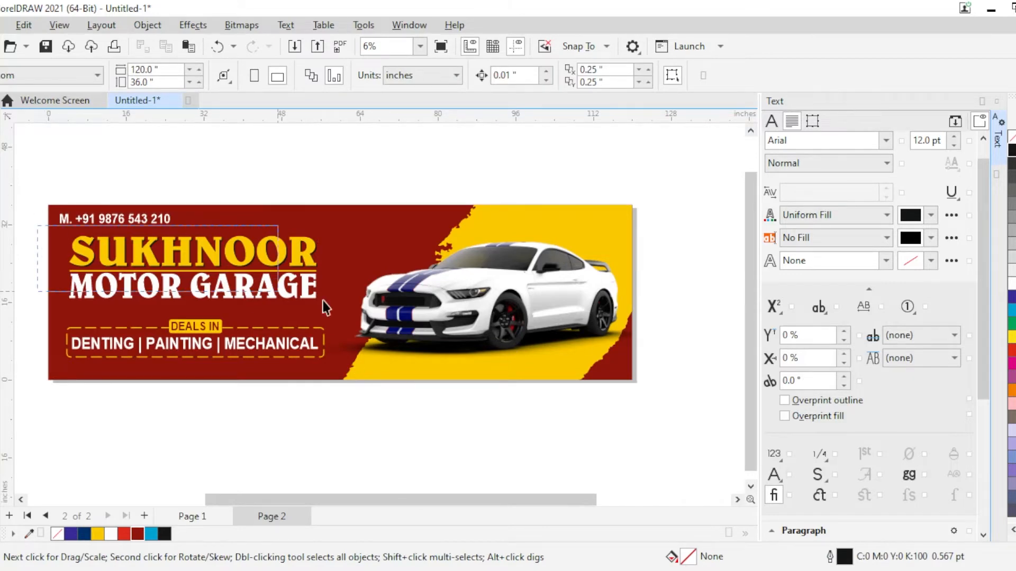
Enlarge the SUKHNOOR MOTOR GARAGE title with its divider line to about 56.4 inches wide and deselect it
left_click_drag(324, 307, 349, 311)
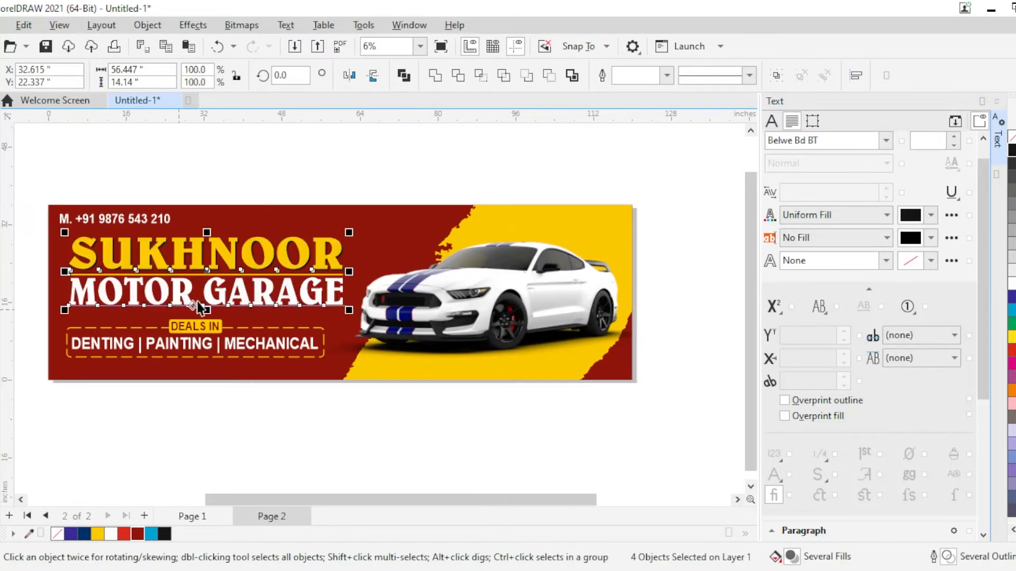
left_click(382, 167)
Zoom to all the dark red banner objects and inspect the layout in a full-screen preview
scroll(382, 167, "down", 1)
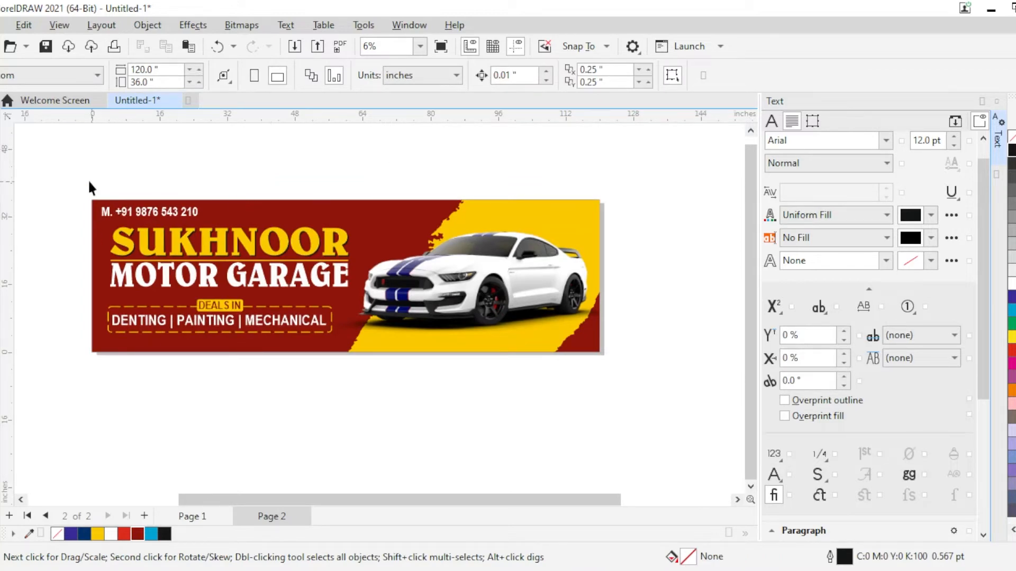
left_click_drag(89, 181, 766, 411)
key("shift+F2")
key("F9")
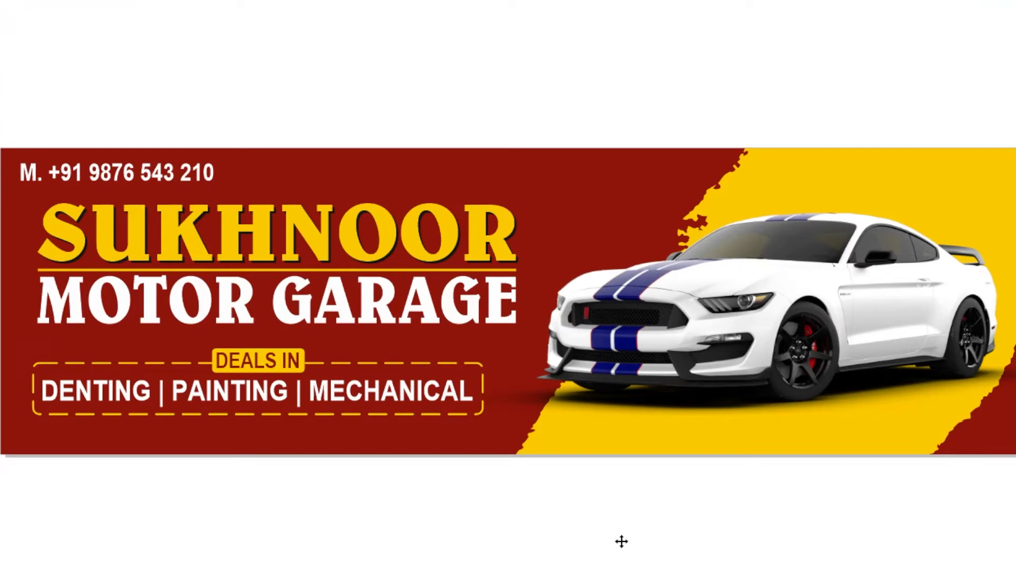
key("Escape")
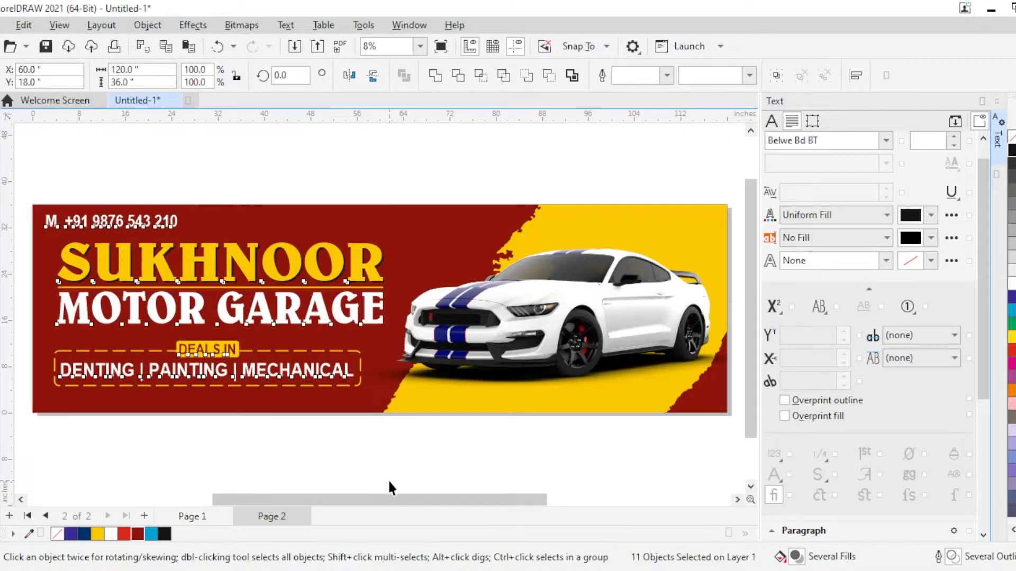
Group the DEALS IN label, services text and dashed box on page 2 and centre them horizontally under the title
left_click(20, 337)
left_click_drag(402, 437, 403, 437)
key("ctrl+g")
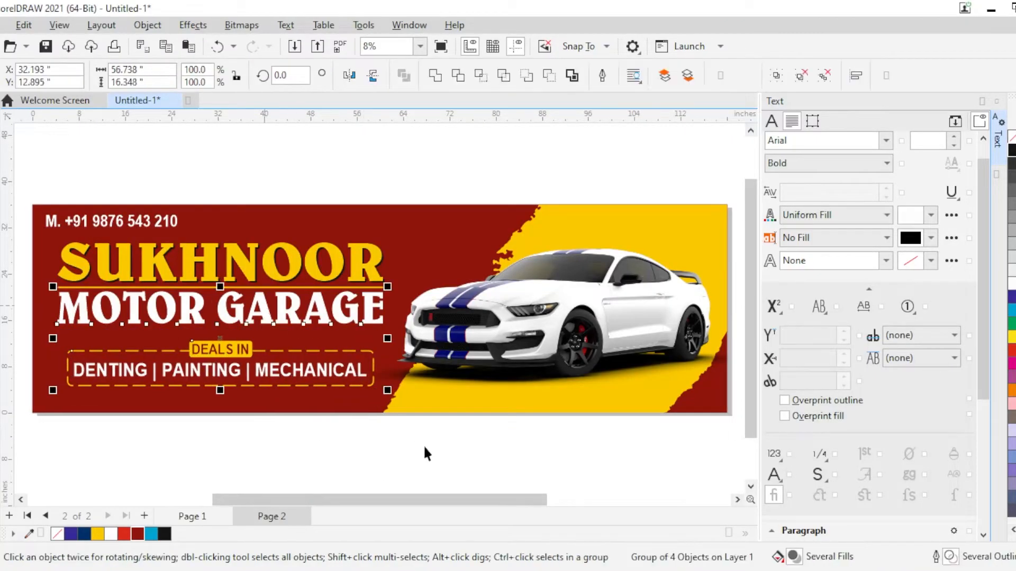
left_click(441, 454)
scroll(442, 454, "down", 1)
Group the DEALS IN label, services text and dashed box on the blue banner of page 1
left_click(192, 516)
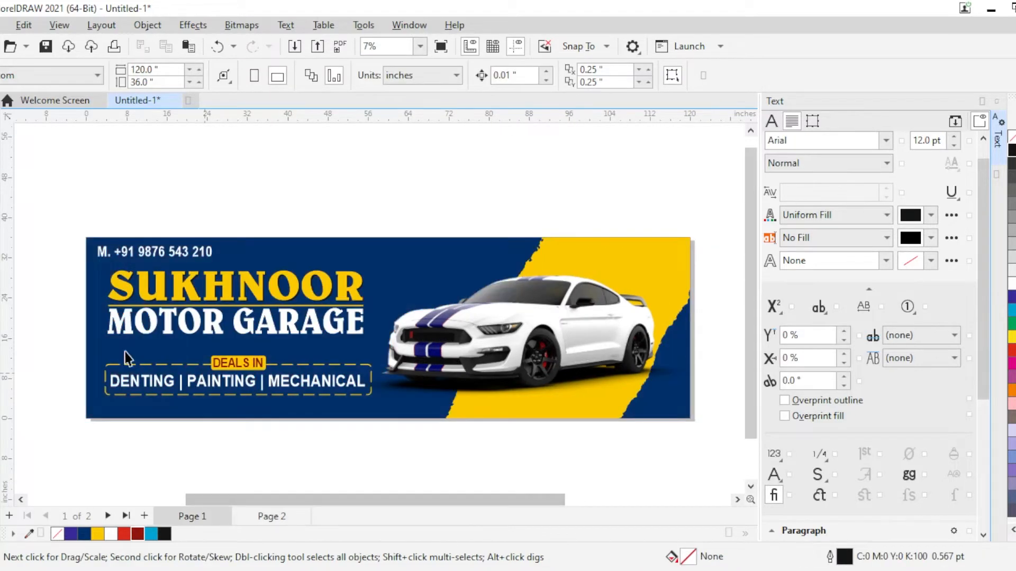
left_click_drag(87, 343, 398, 449)
key("ctrl+g")
left_click(419, 456)
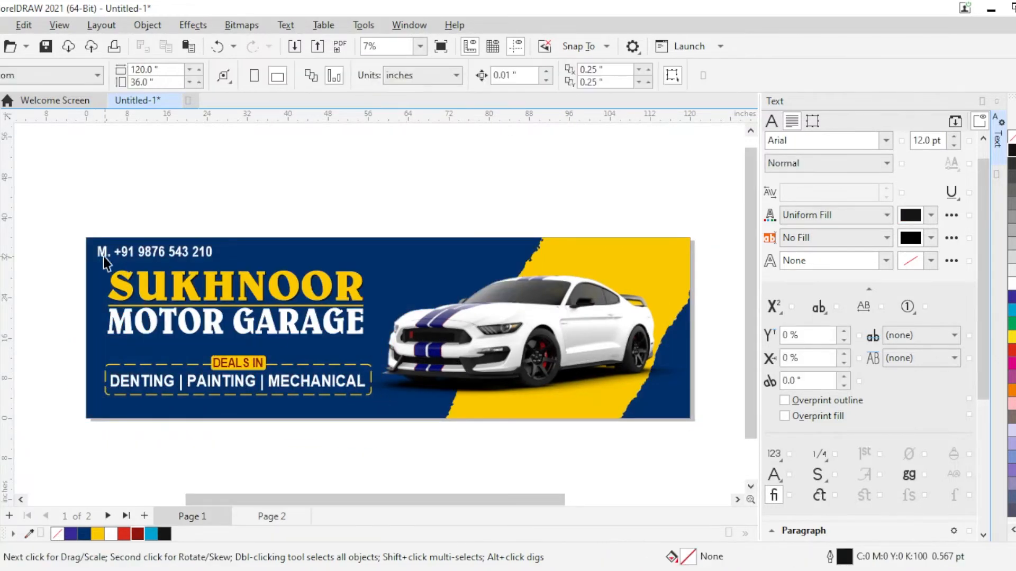
Preview the blue banner and the dark red banner full-screen in turn, finishing on page 2 with nothing selected
left_click_drag(26, 196, 687, 481)
key("F4")
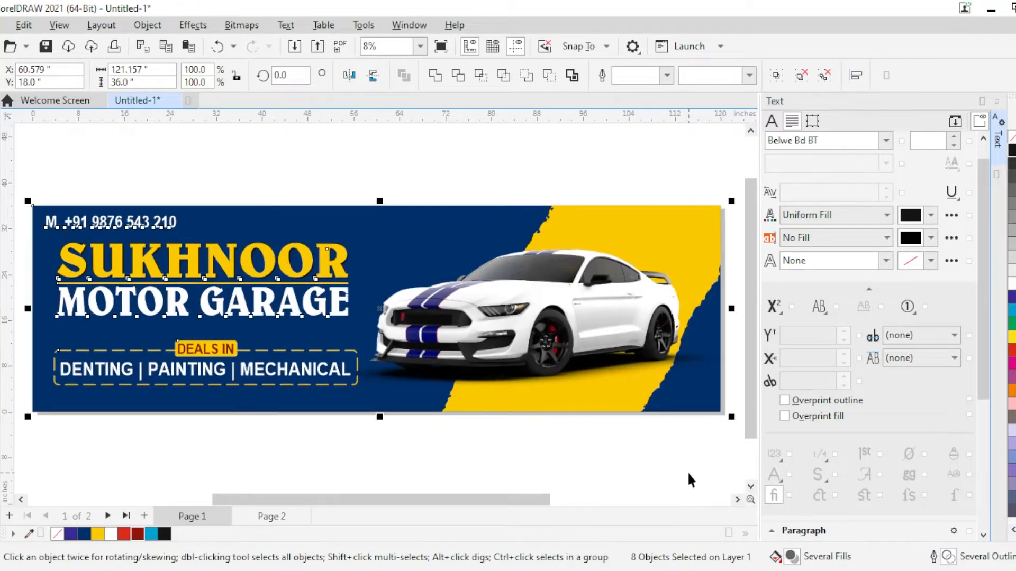
key("F9")
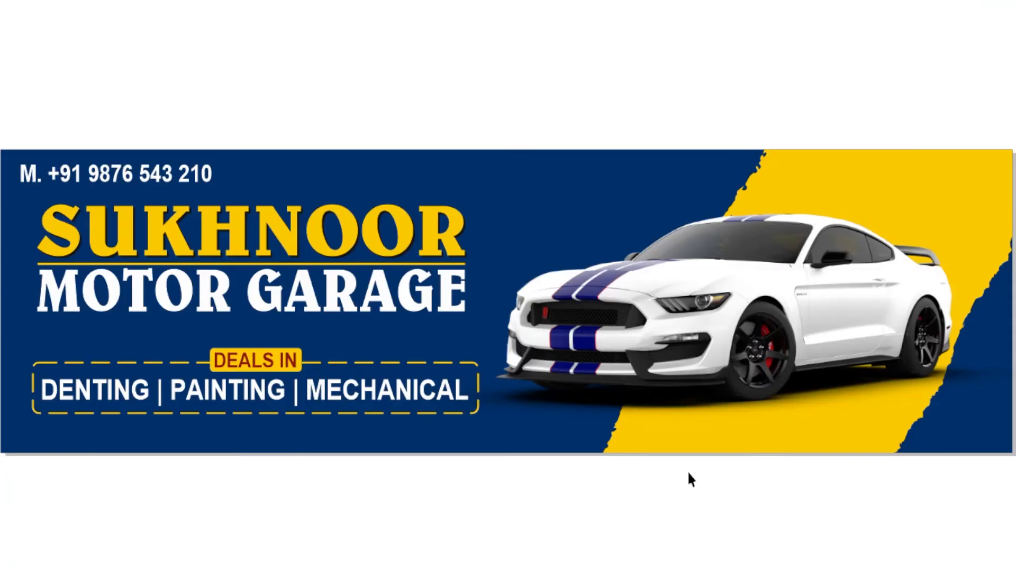
left_click(696, 526)
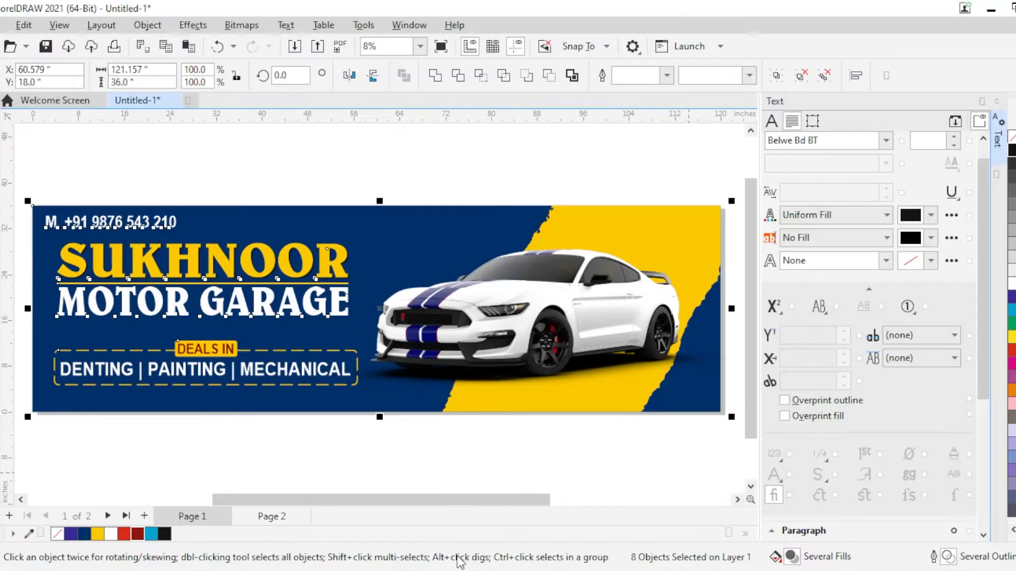
left_click(267, 517)
left_click_drag(25, 193, 672, 455)
key("F9")
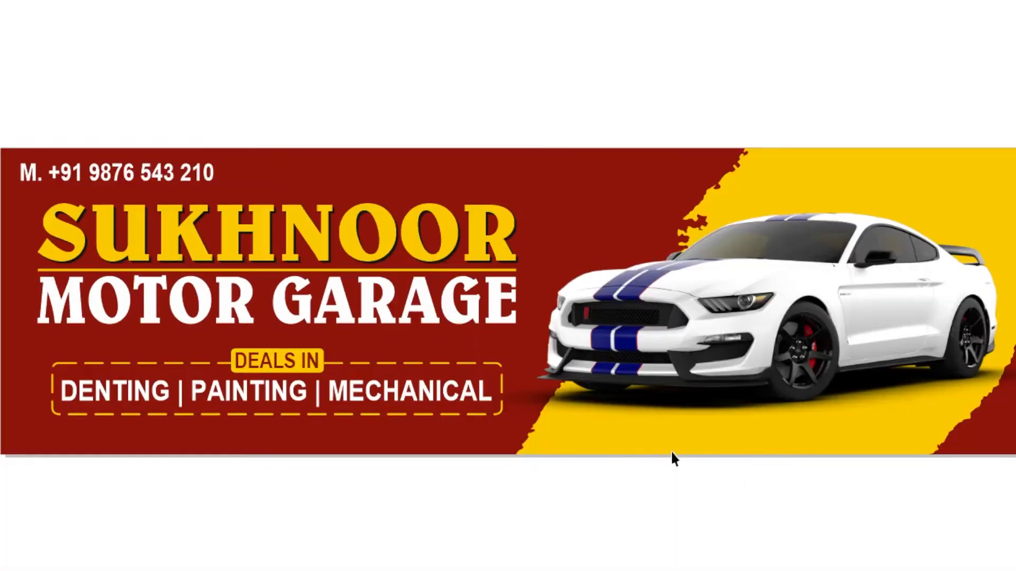
left_click(545, 516)
left_click(550, 456)
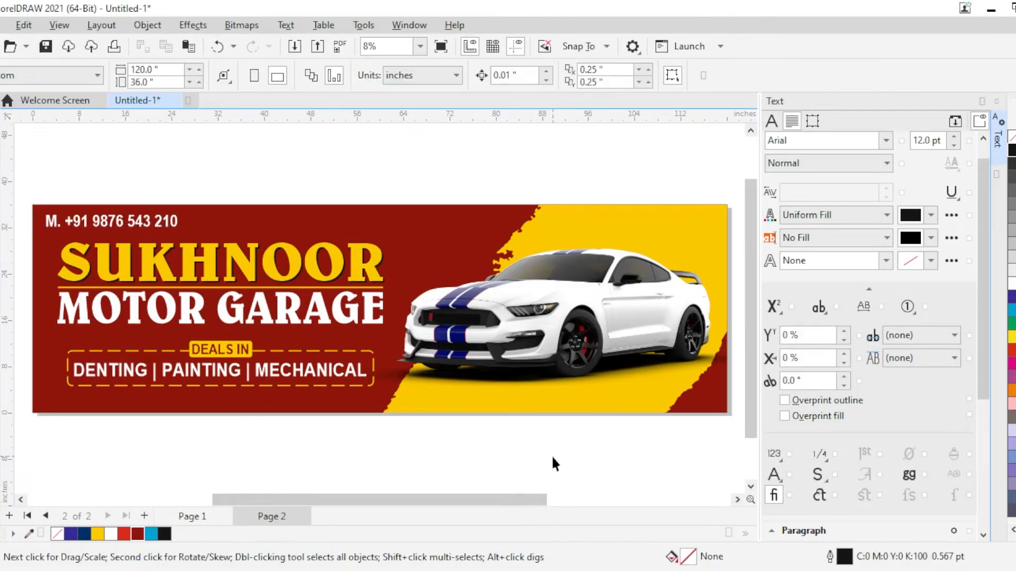
Add a third page and paste the copied blue banner onto it
left_click(144, 516)
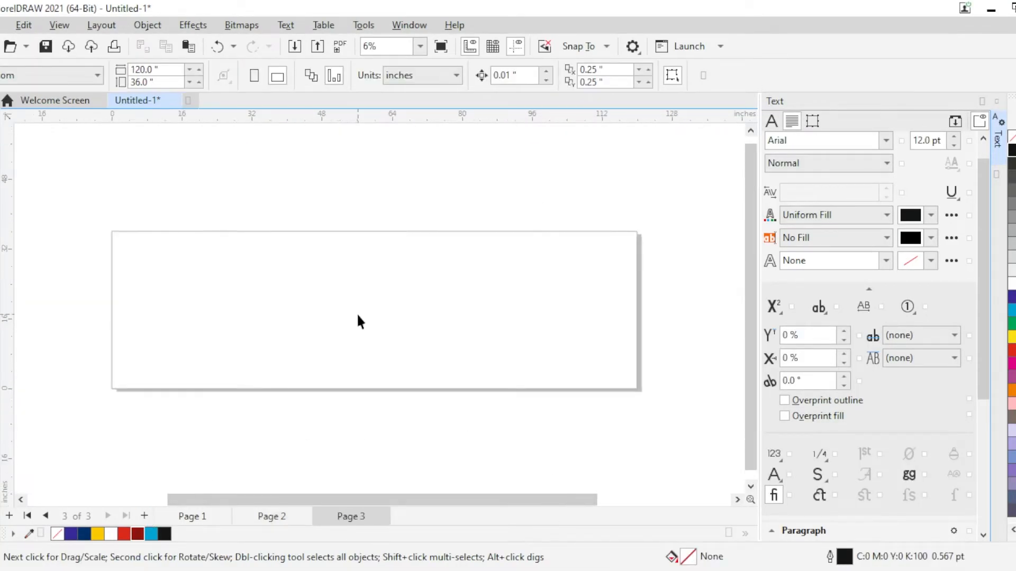
scroll(358, 317, "down", 1)
key("ctrl+v")
left_click(499, 424)
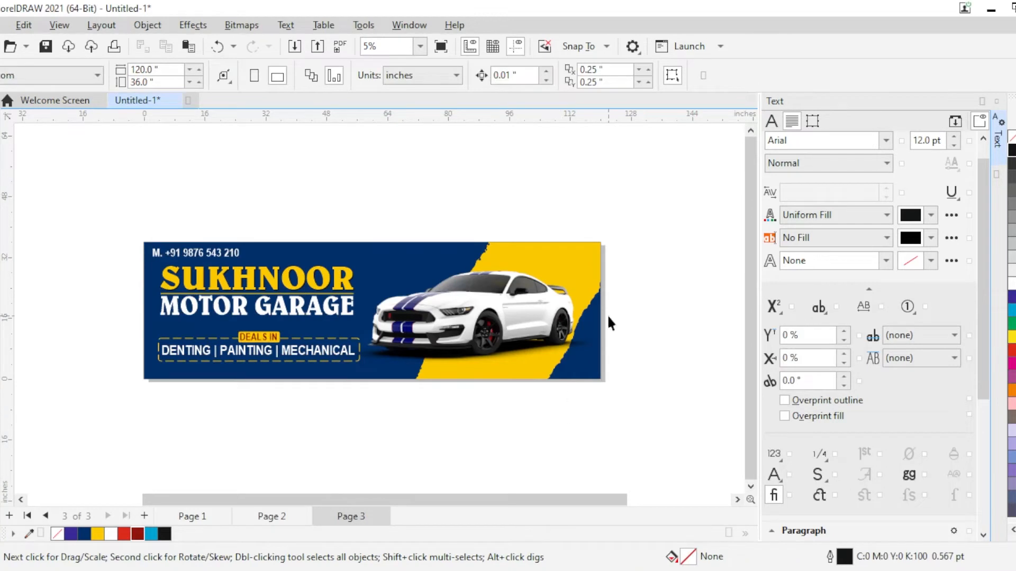
Extract the yellow stripe from the third page's background, delete it, and remove the PowerClip frame from the background
right_click(598, 376)
left_click(712, 92)
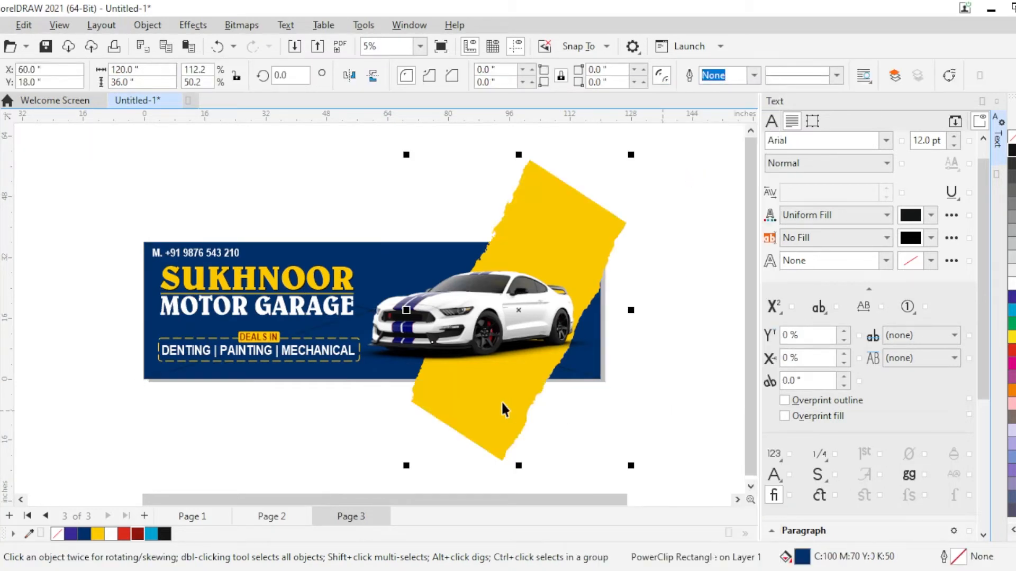
key("Delete")
right_click(594, 252)
mouse_move(629, 334)
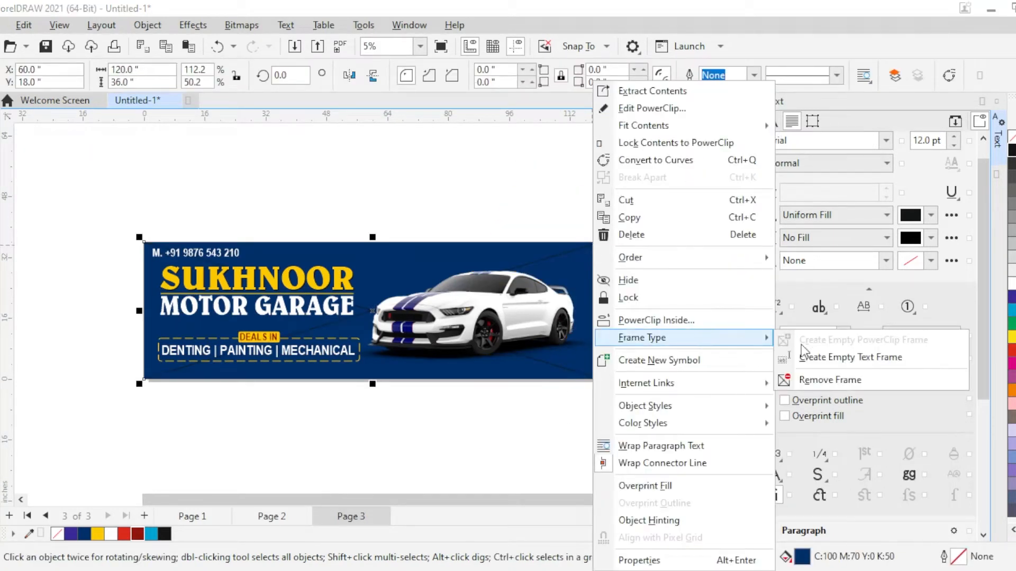
left_click(815, 383)
left_click(507, 314)
Move the third page's car toward the banner's right side, nudging its centre to about X 91.6 inches
scroll(507, 315, "up", 2)
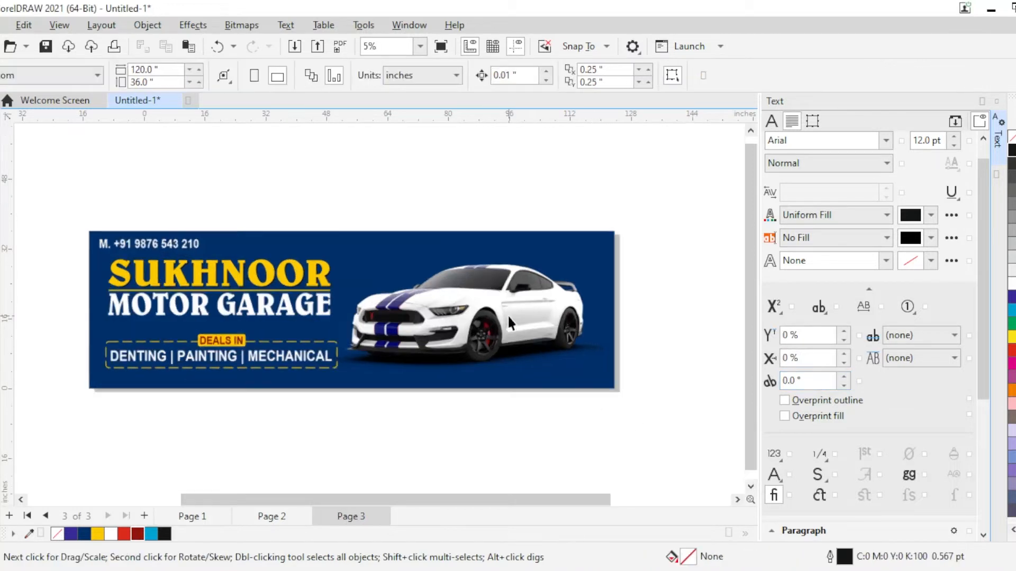
left_click_drag(487, 327, 453, 320)
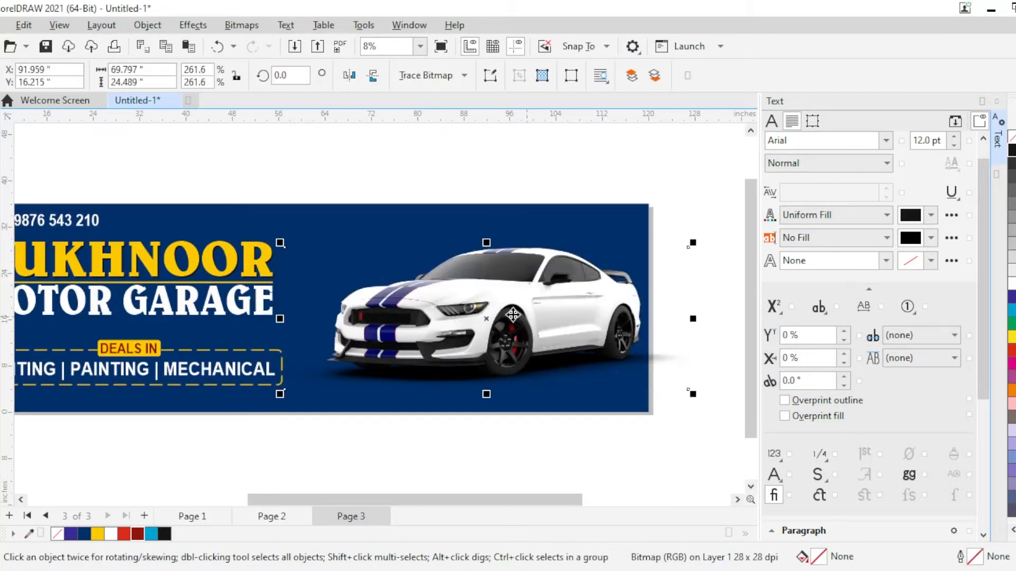
key("Left")
key("Left")
key("Left")
key("Left")
key("Left")
key("Left")
key("Left")
key("Left")
key("Left")
key("Left")
key("Left")
key("Left")
key("Left")
key("Left")
key("Left")
key("Left")
key("Left")
key("Left")
key("Left")
key("Left")
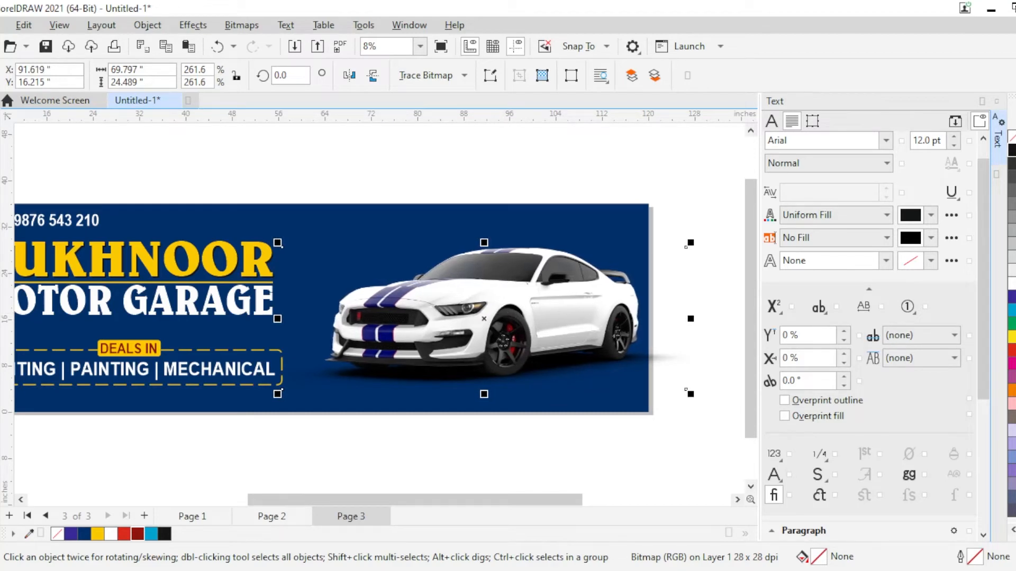
Crop the car image's right side to the banner edge, leaving it about 63.4 inches wide
key("F10")
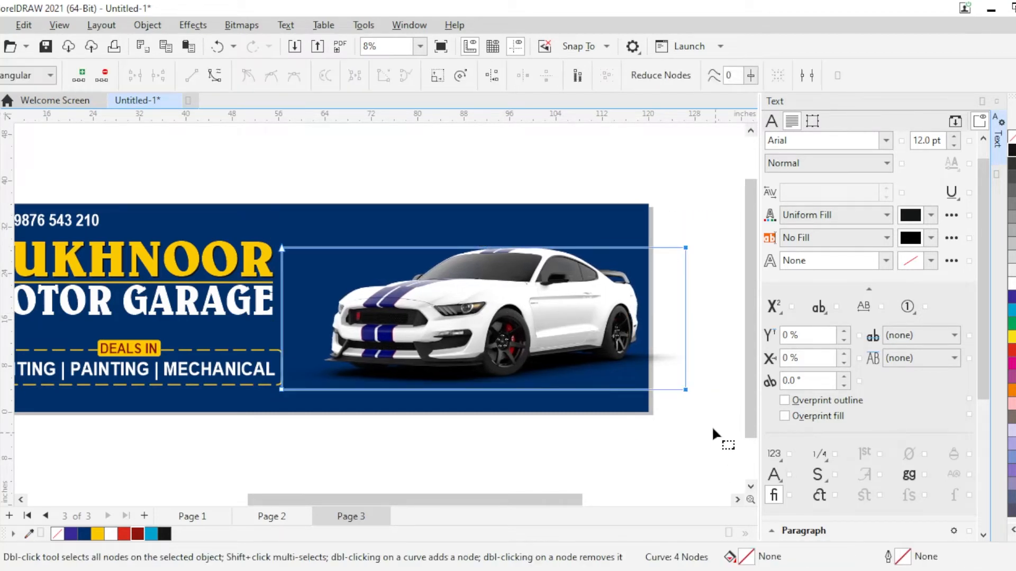
left_click_drag(682, 391, 649, 390)
key("space")
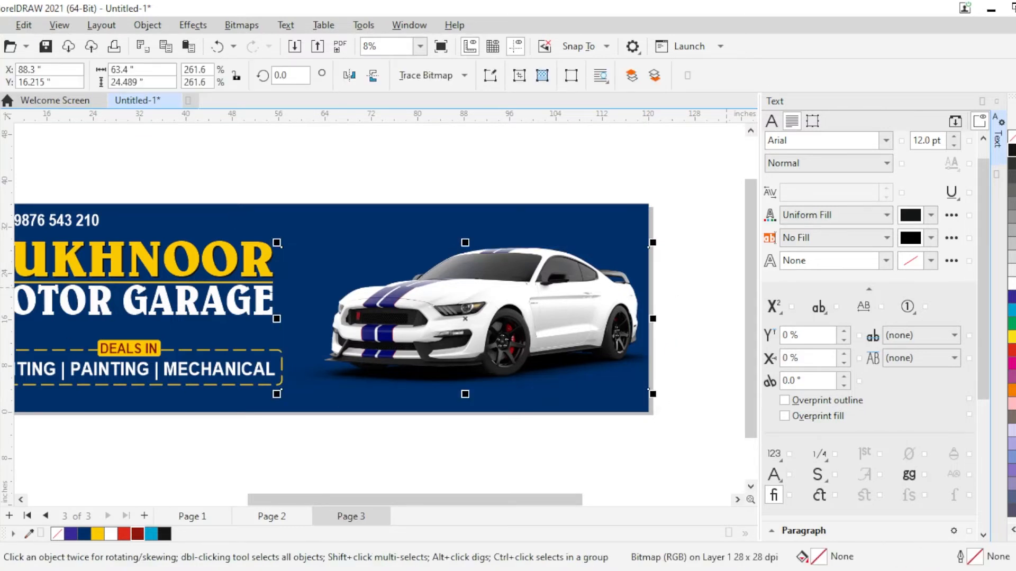
Fill the third page's banner background with the yellow of C 0, M 20, Y 100, K 0 and deselect it
left_click(636, 416)
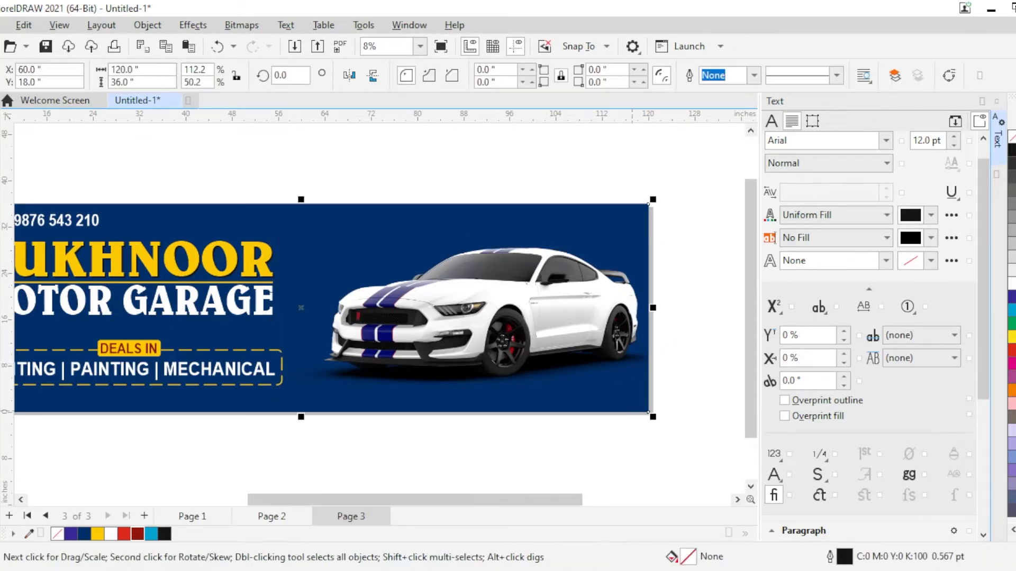
left_click(98, 533)
left_click(699, 382)
scroll(660, 390, "down", 1)
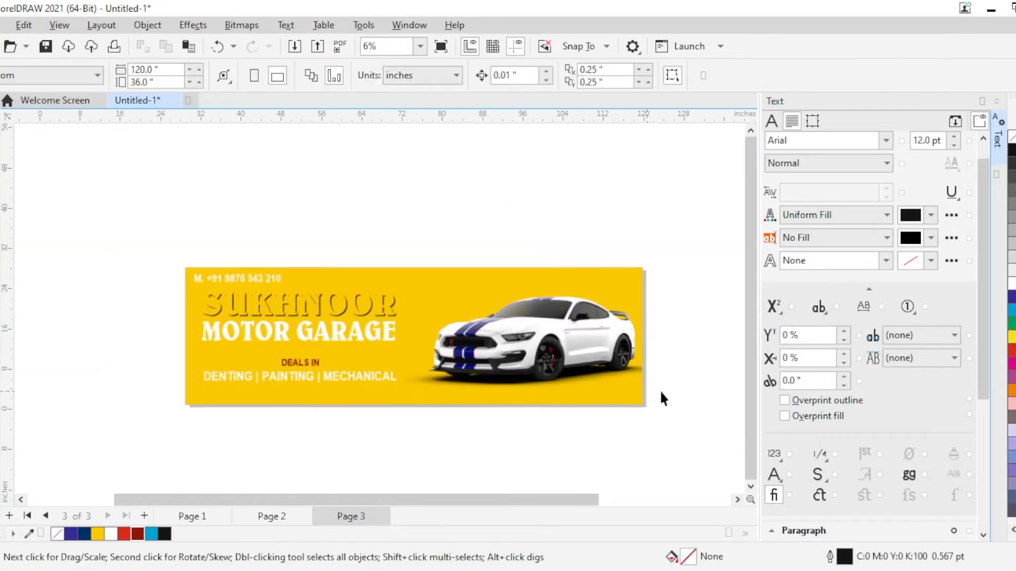
Fill the front SUKHNOOR text on the yellow banner with red and deselect it
scroll(436, 397, "up", 2)
scroll(434, 400, "down", 1)
scroll(429, 246, "up", 1)
left_click(437, 230)
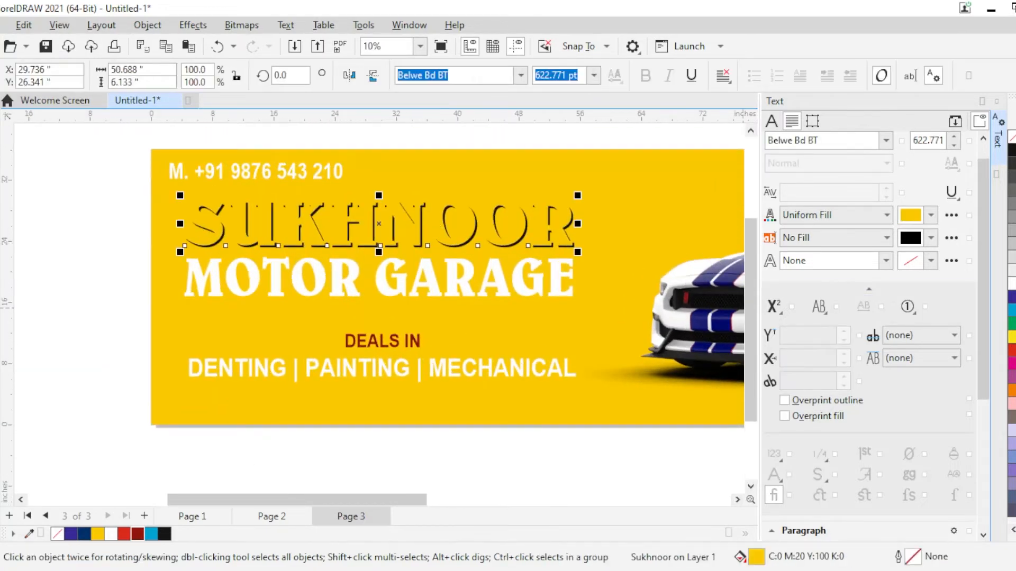
key("Escape")
scroll(302, 370, "down", 1)
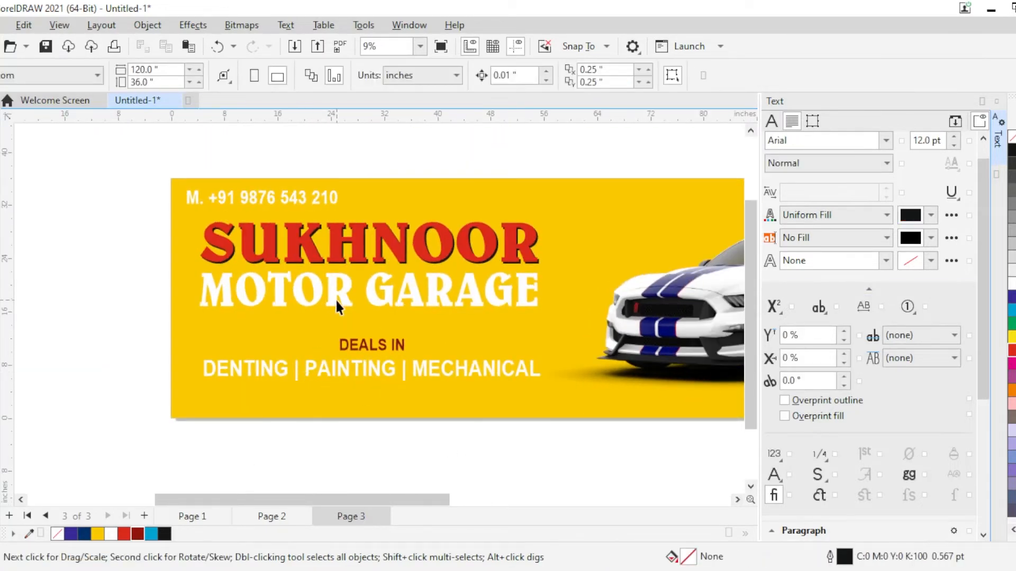
Fill the MOTOR GARAGE text on the yellow banner with dark blue and deselect it
left_click(344, 289)
left_click(84, 534)
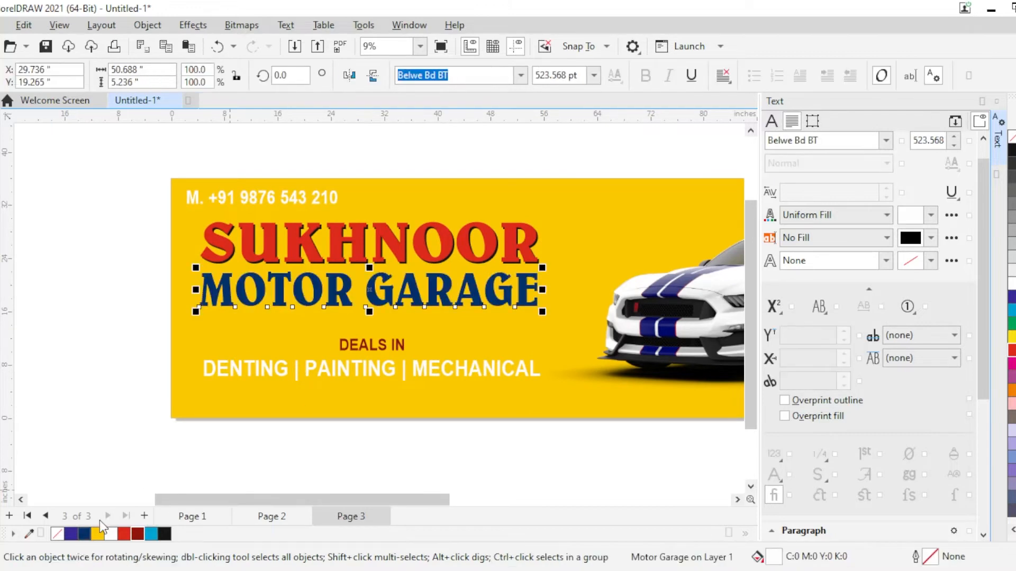
left_click(137, 432)
Set the outline of the divider line between SUKHNOOR and MOTOR GARAGE to dark red and deselect it
left_click(347, 268)
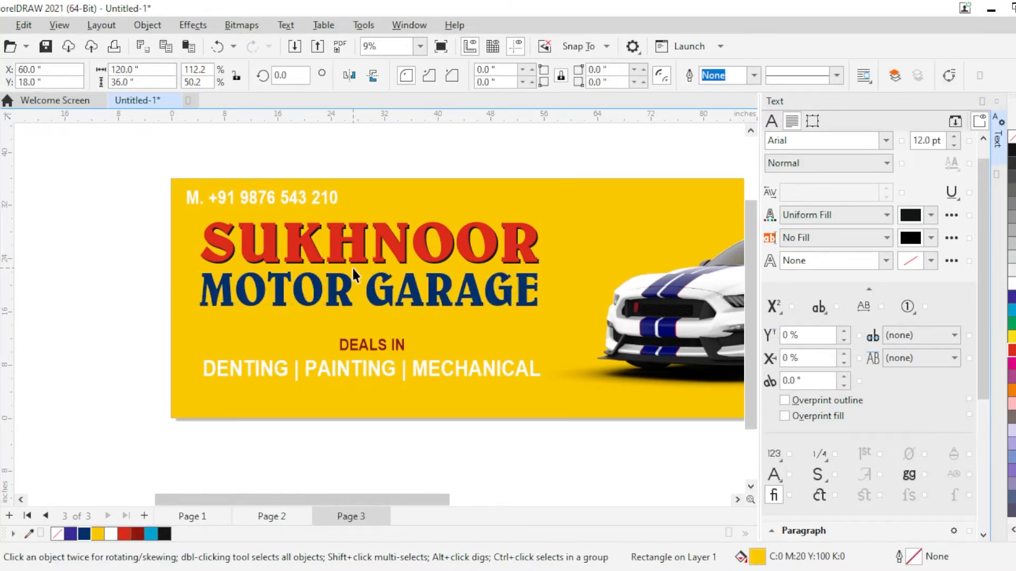
left_click(351, 267)
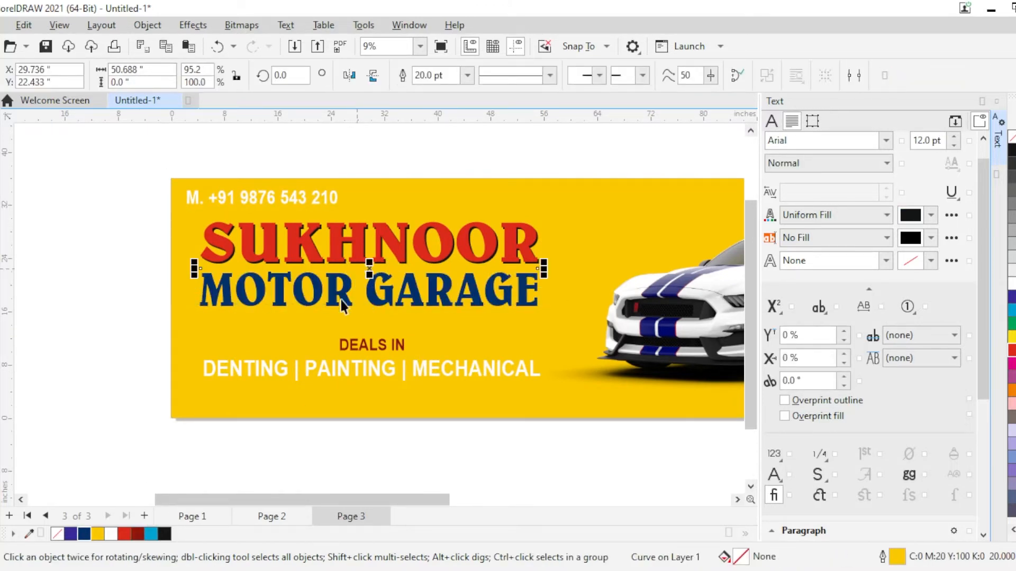
right_click(139, 535)
left_click(177, 322)
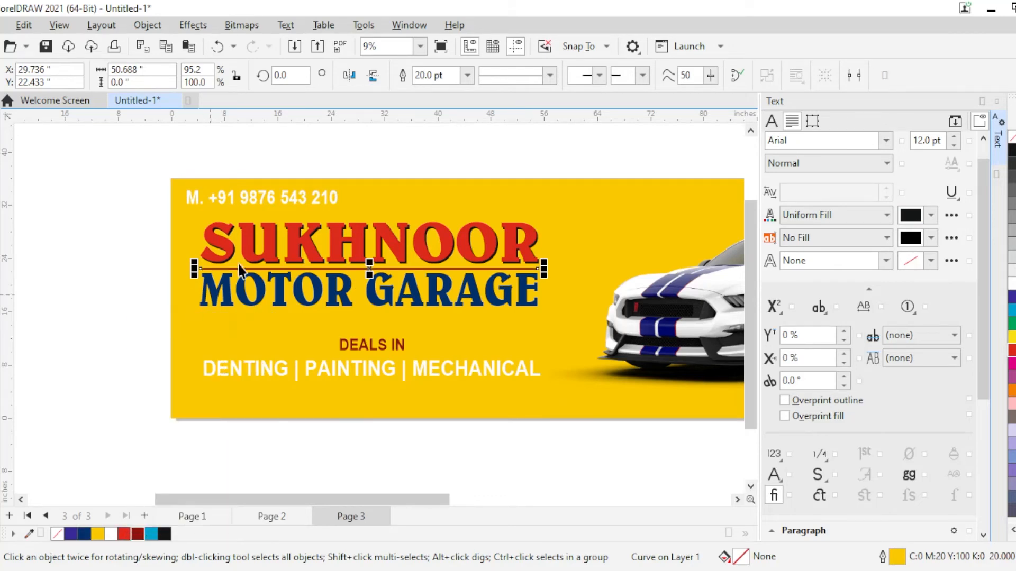
Fill the front SUKHNOOR text with the dark red of C 0, M 100, Y 100, K 50 and deselect it
left_click(268, 246)
left_click(137, 534)
left_click(102, 410)
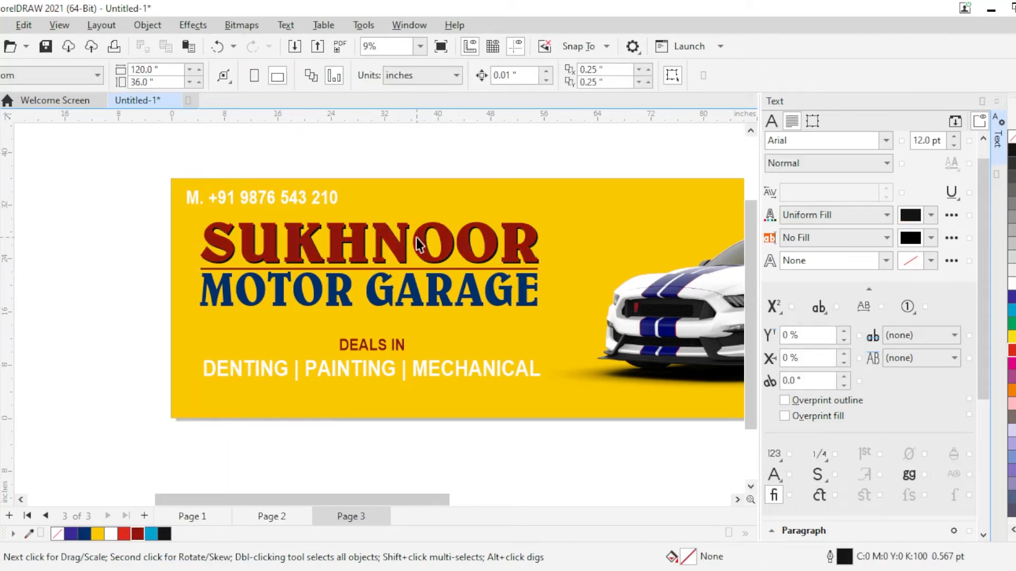
Try a cyan fill on the front SUKHNOOR text, and undo that fill
scroll(418, 245, "up", 3)
left_click(399, 282)
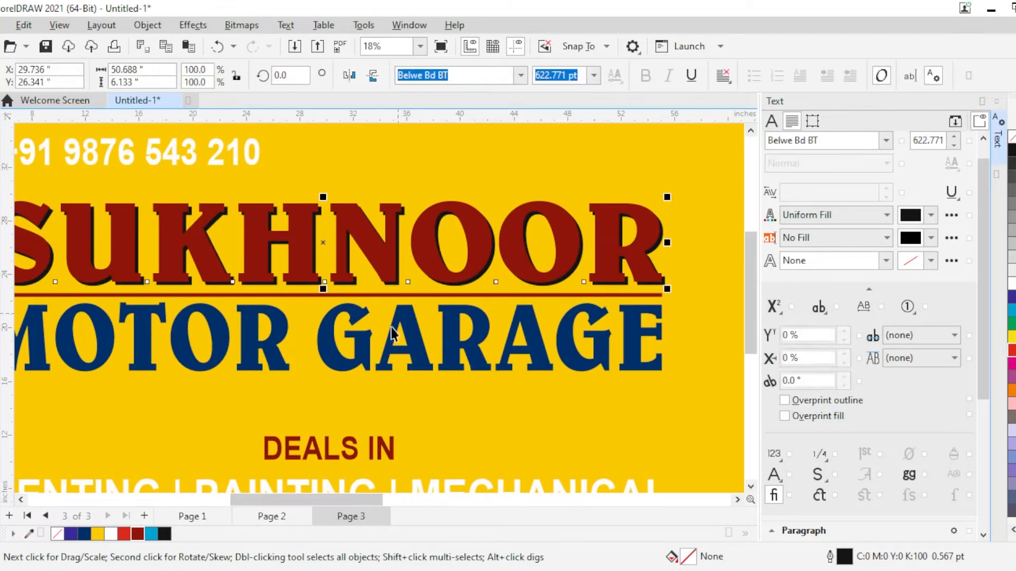
scroll(479, 167, "down", 1)
left_click(151, 534)
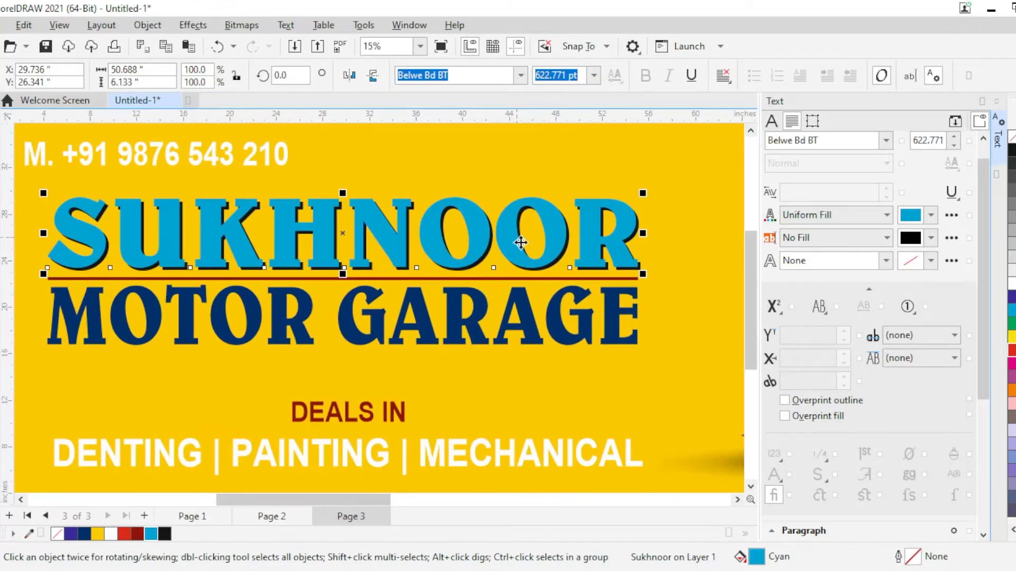
key("super")
key("super")
key("ctrl+z")
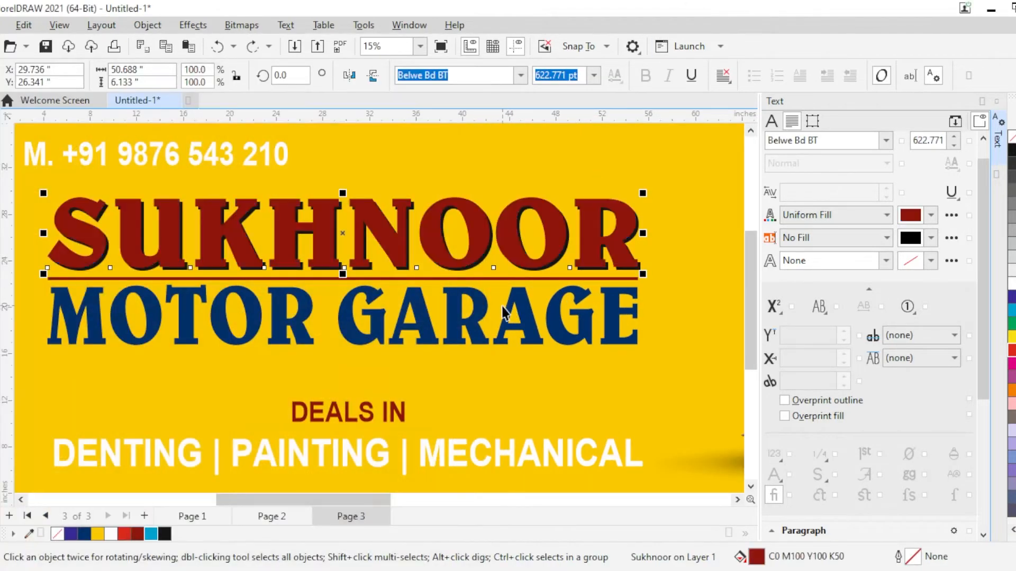
Remove the black shadow copy behind the SUKHNOOR text and select the two remaining title texts
left_click(398, 284)
scroll(421, 290, "up", 5)
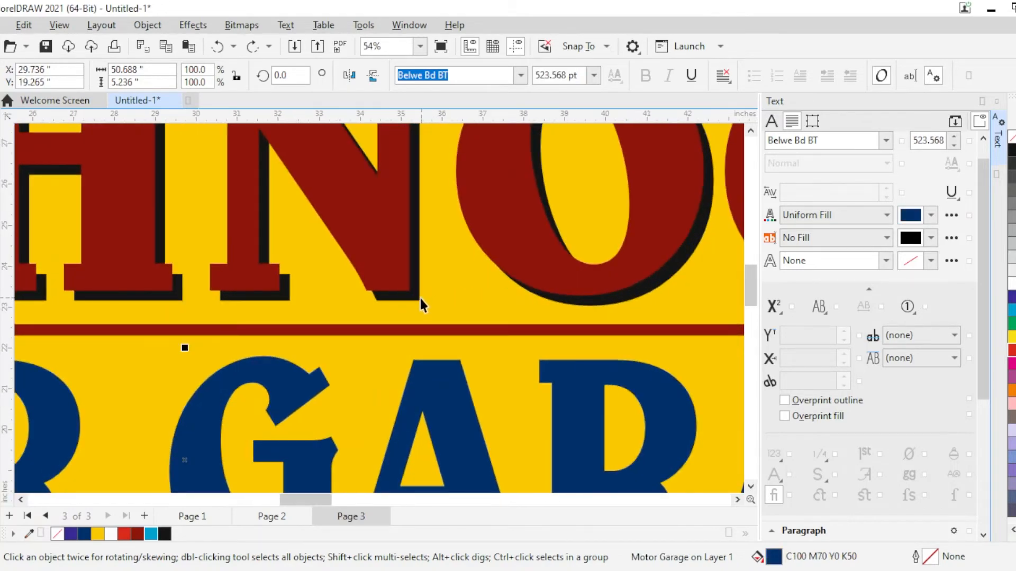
scroll(421, 300, "down", 5)
left_click(504, 261, "shift")
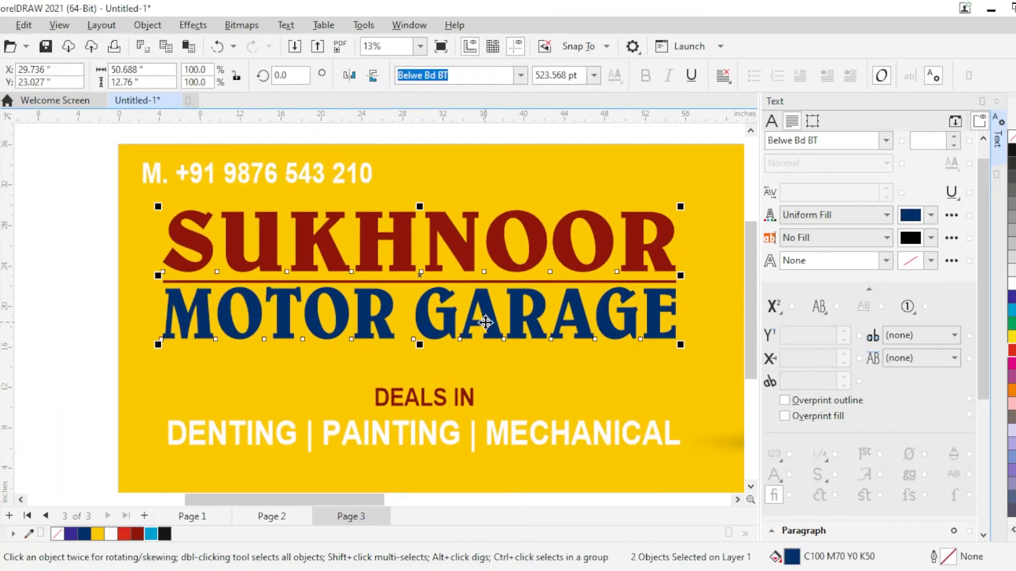
scroll(361, 282, "down", 1)
Fill the mobile number text on the yellow banner with black and deselect it
left_click(315, 219)
left_click(320, 218)
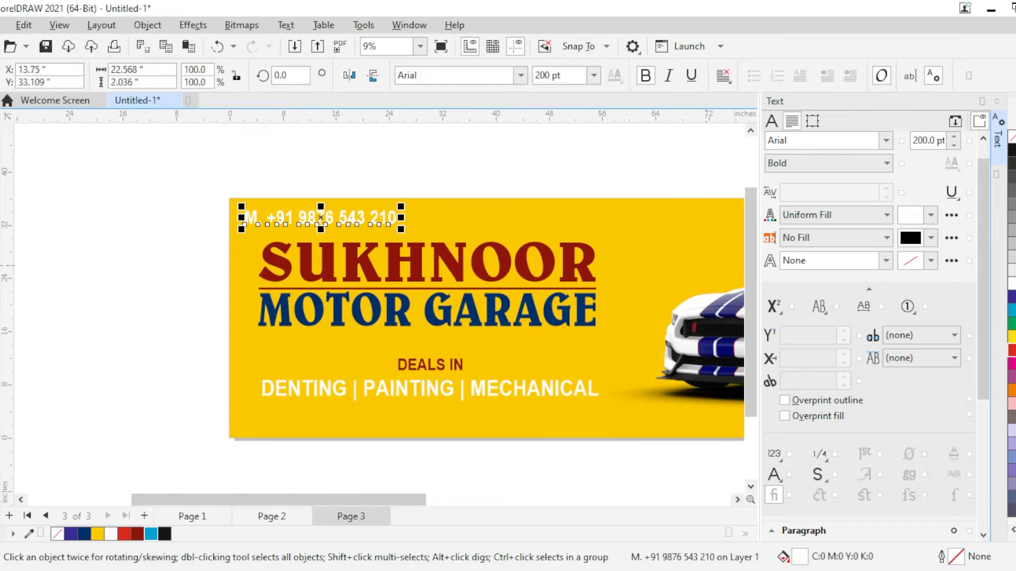
left_click(1012, 151)
left_click(72, 346)
scroll(163, 343, "down", 1)
scroll(225, 357, "up", 1)
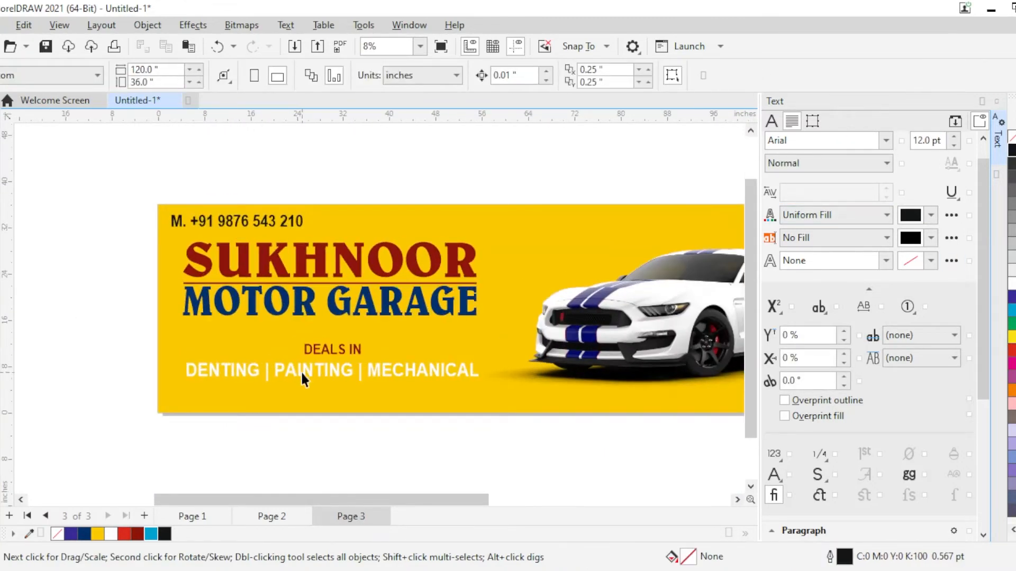
Draw a rectangle about 27.3 × 3.6 inches around the mobile number, convert it to curves and slant its right end by moving the upper corner inward
scroll(190, 162, "up", 1)
key("F6")
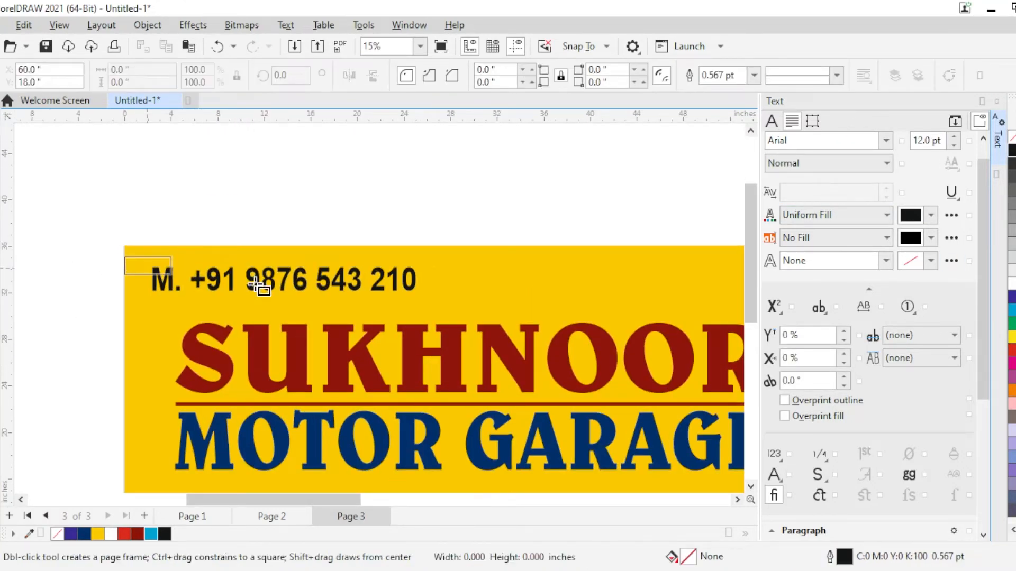
left_click_drag(125, 257, 443, 300)
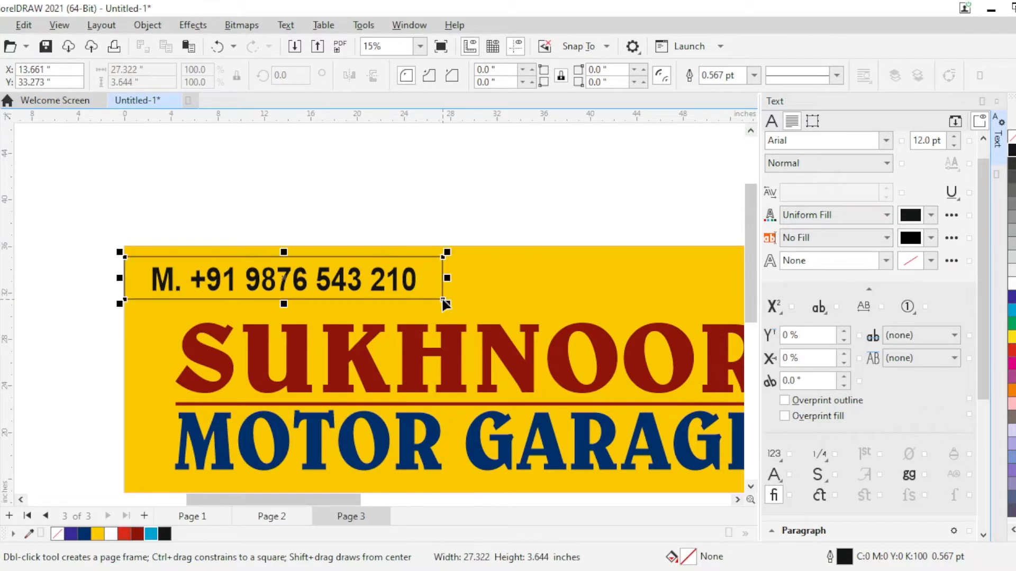
key("ctrl+q")
key("F10")
left_click_drag(442, 258, 417, 257)
key("space")
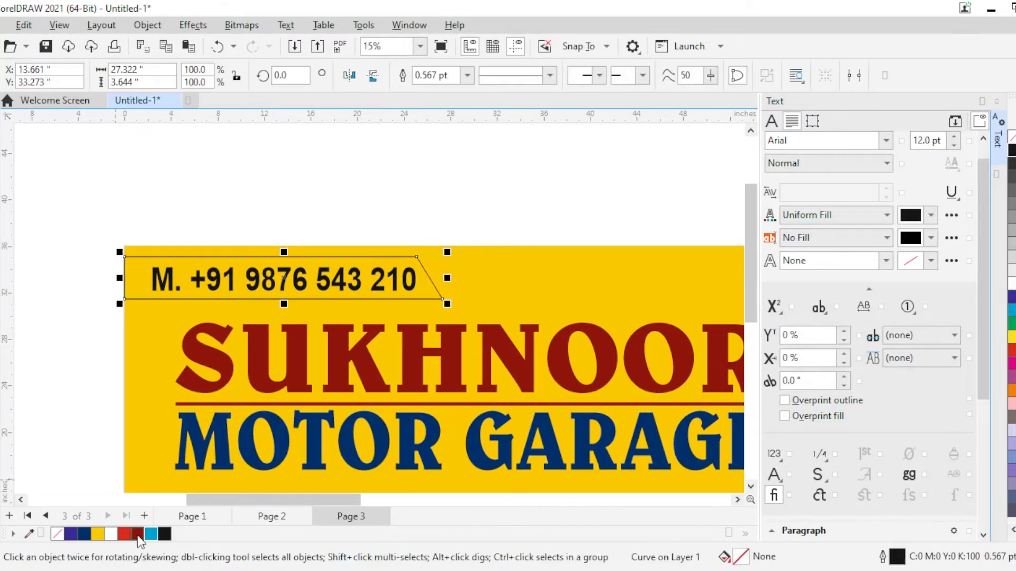
Fill the slanted shape with dark red without an outline, and place it behind the mobile number but above the yellow background
left_click(138, 535)
right_click(57, 534)
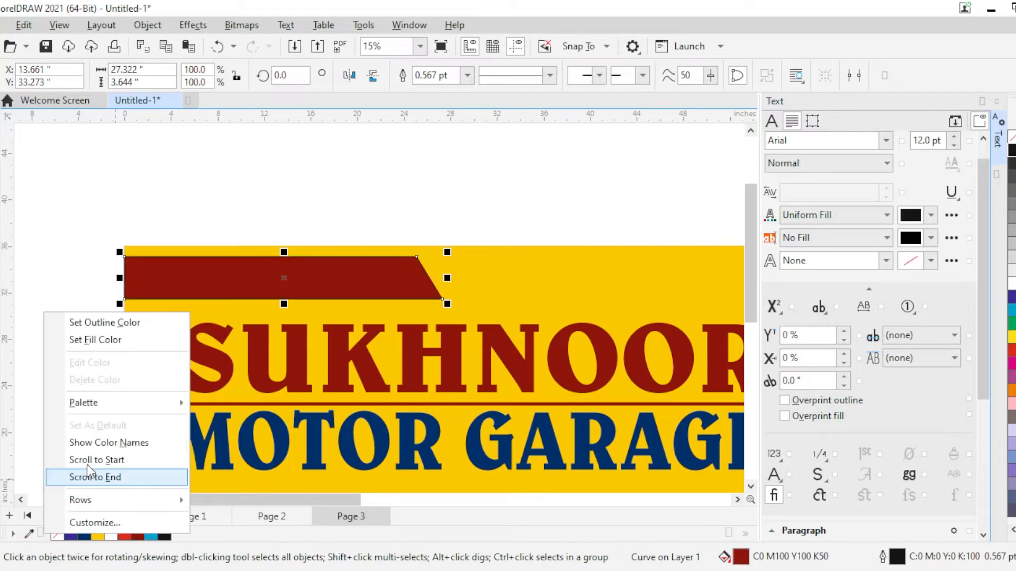
left_click(80, 328)
key("shift+Page_Down")
key("ctrl+Page_Up")
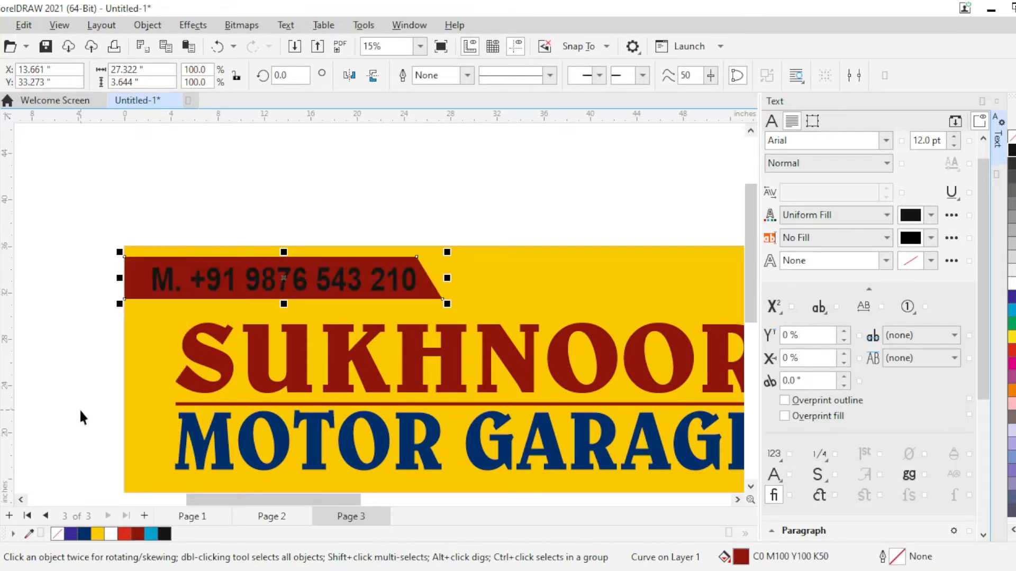
Fill the mobile number text on the dark red strip with white and deselect it
left_click(233, 288)
left_click(1013, 285)
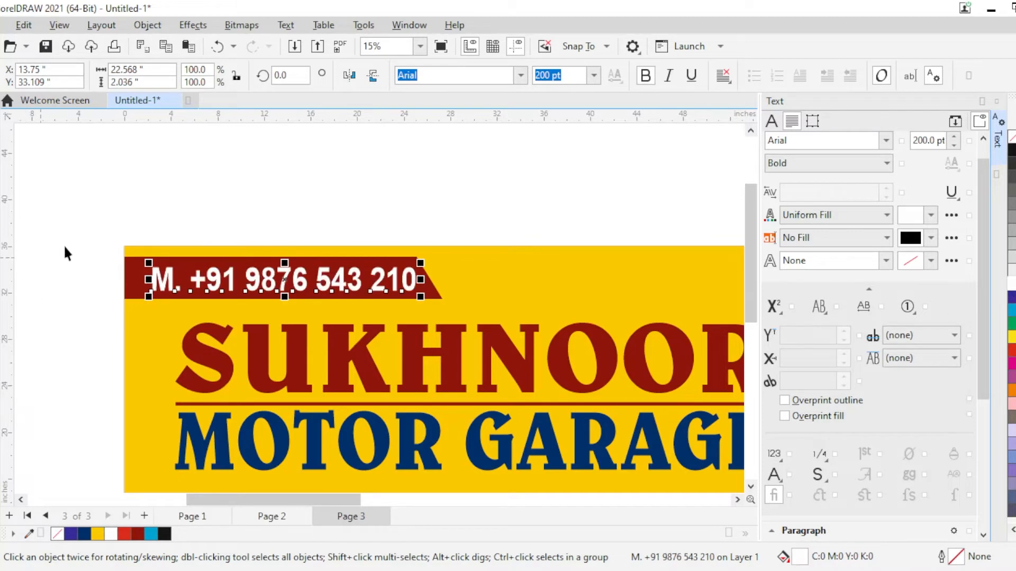
left_click(64, 245)
Fill the rounded box behind DEALS IN with dark red and the DEALS IN text with white
scroll(250, 188, "down", 2)
scroll(297, 290, "up", 1)
scroll(188, 302, "down", 1)
scroll(352, 366, "up", 1)
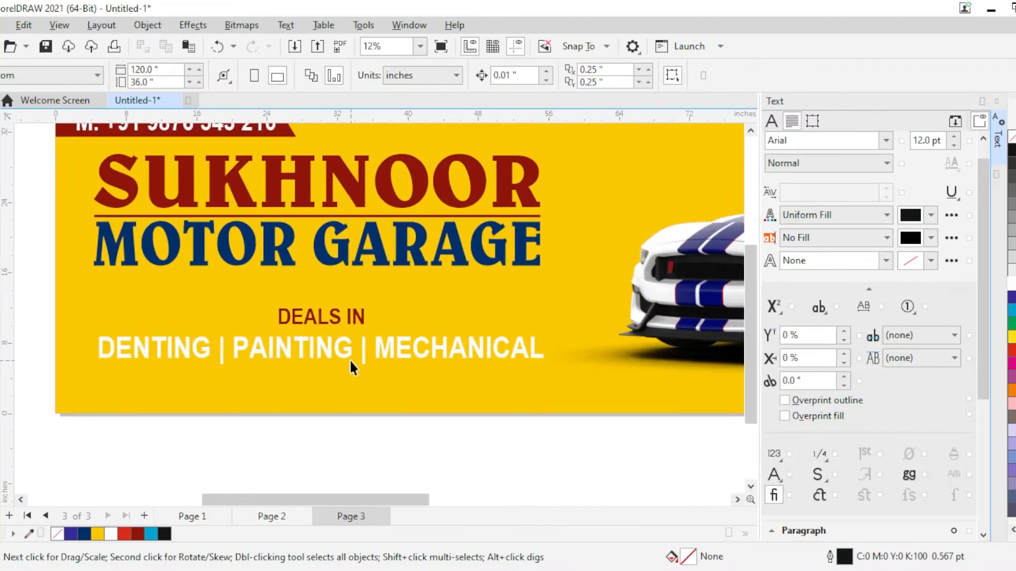
left_click(271, 317)
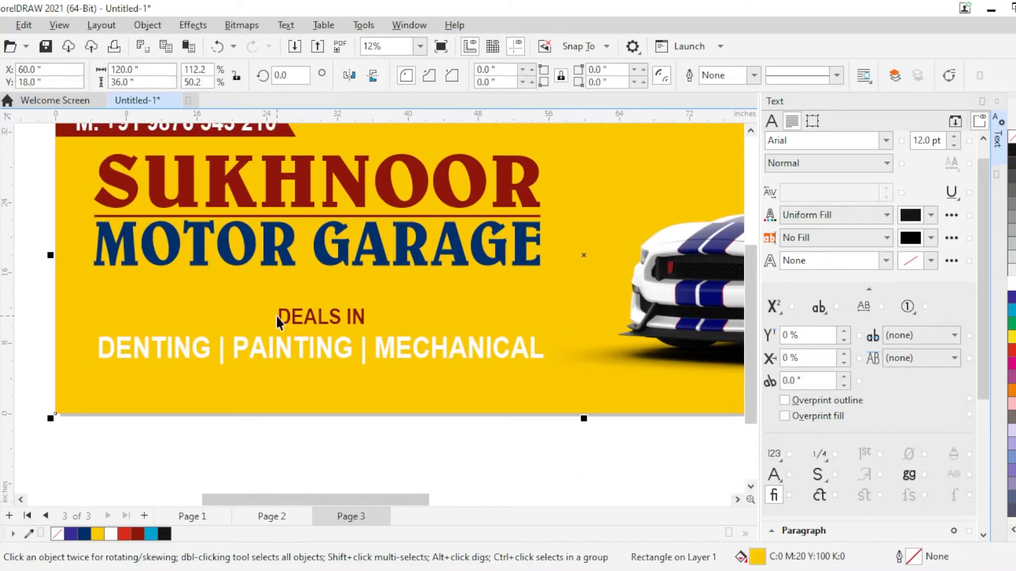
left_click(276, 316)
scroll(277, 317, "up", 1)
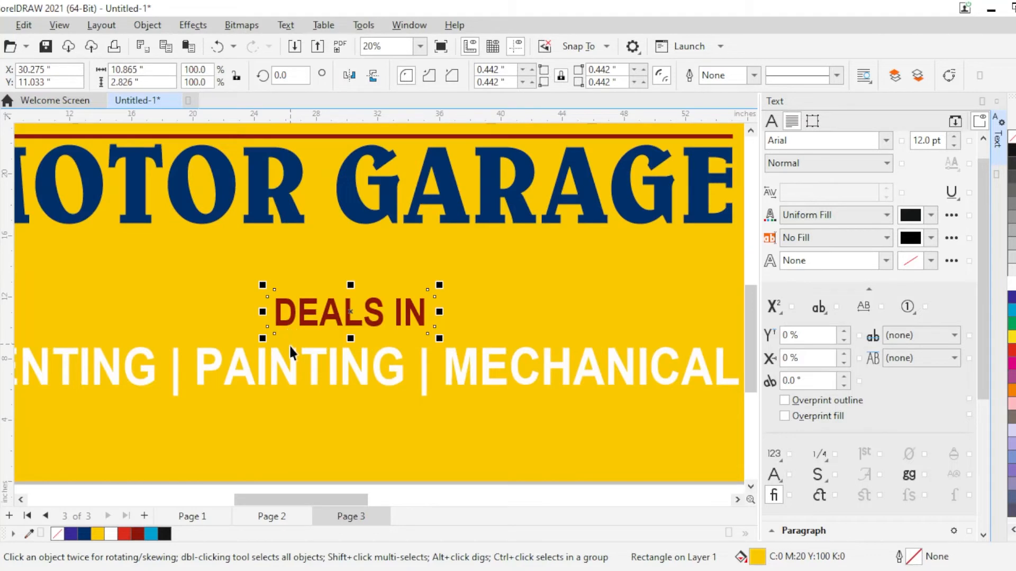
left_click(138, 535)
left_click(380, 321)
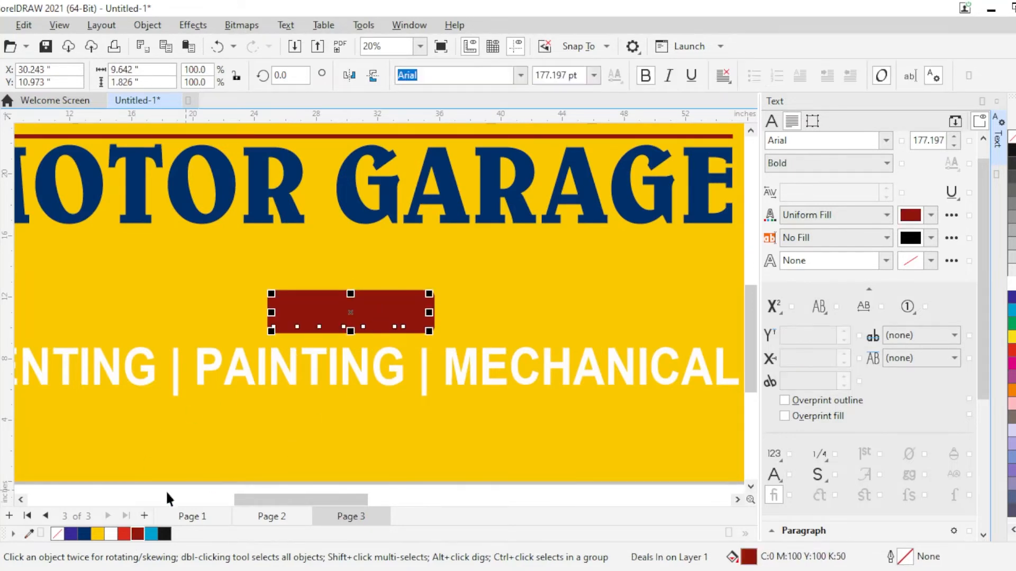
left_click(109, 535)
Set the dashed outline of the box around the services to dark red
left_click(323, 392)
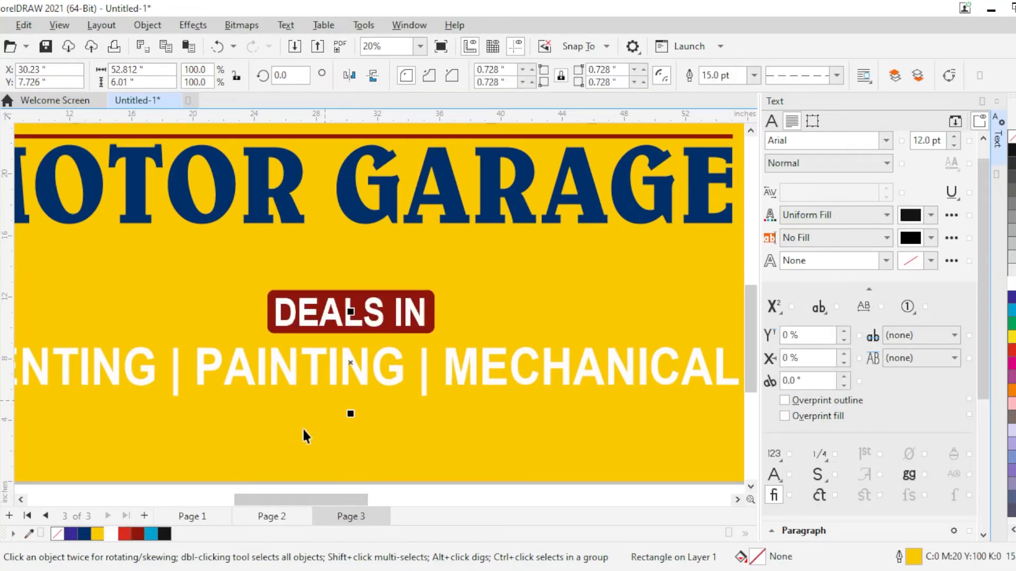
right_click(138, 535)
left_click(180, 319)
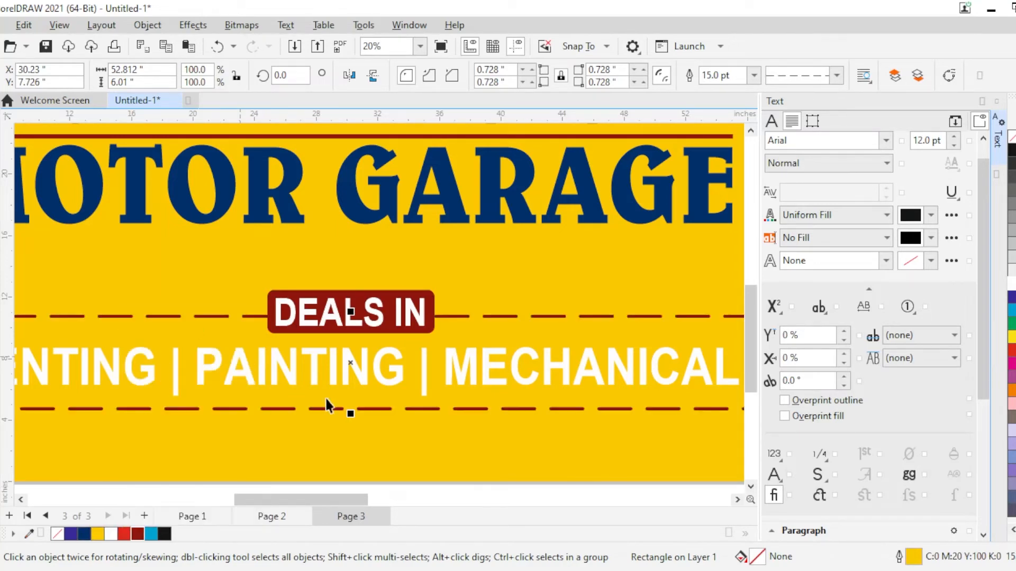
Fill the DENTING | PAINTING | MECHANICAL text with dark blue and deselect it
left_click(330, 378)
left_click(84, 535)
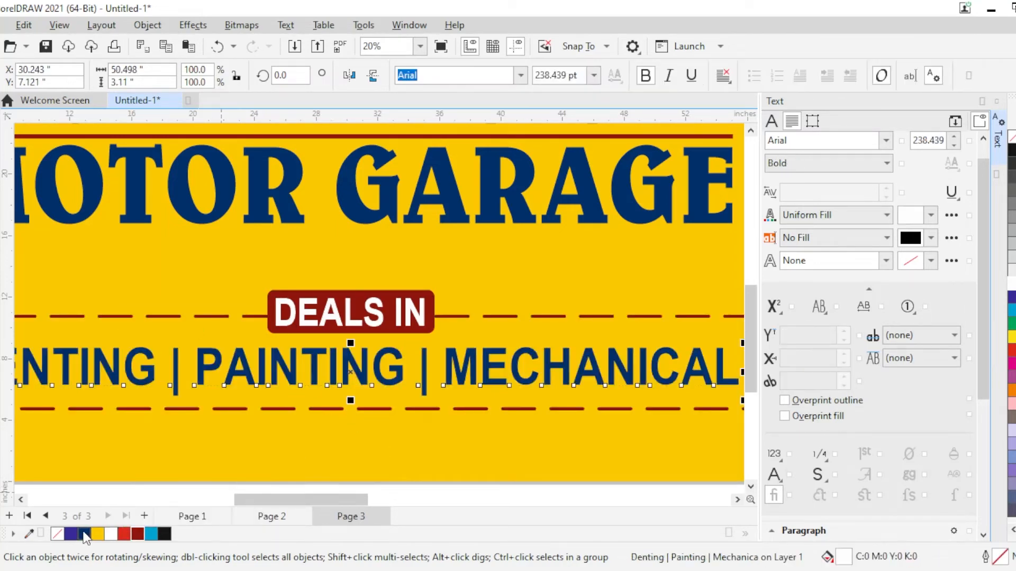
scroll(307, 410, "down", 2)
left_click(308, 412)
scroll(466, 288, "down", 1)
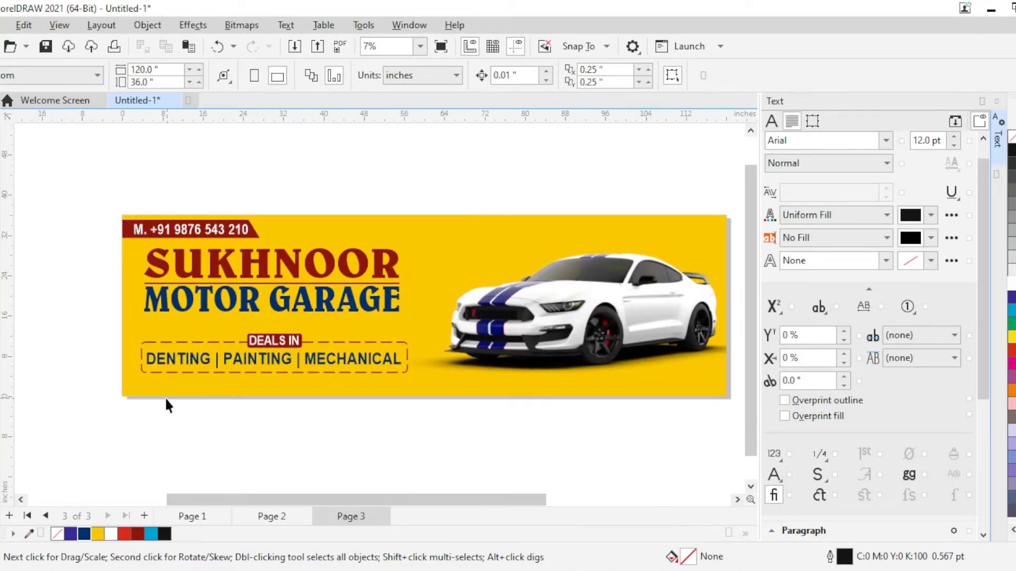
Try moving the whole DEALS IN services box slightly upward, and undo that move
left_click_drag(438, 390, 439, 391)
scroll(273, 372, "up", 5)
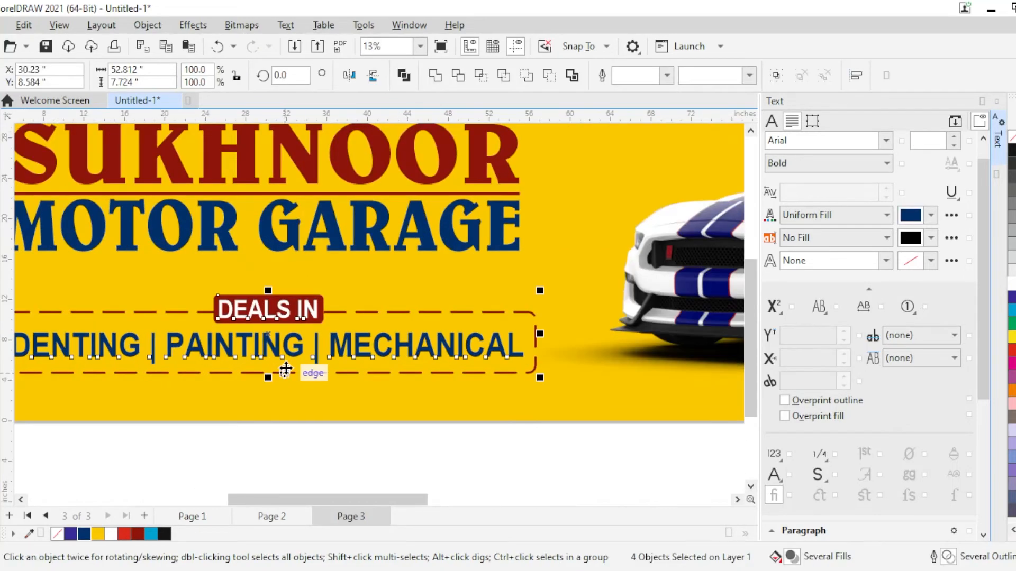
left_click_drag(295, 308, 294, 290)
scroll(293, 301, "down", 4)
left_click(347, 430)
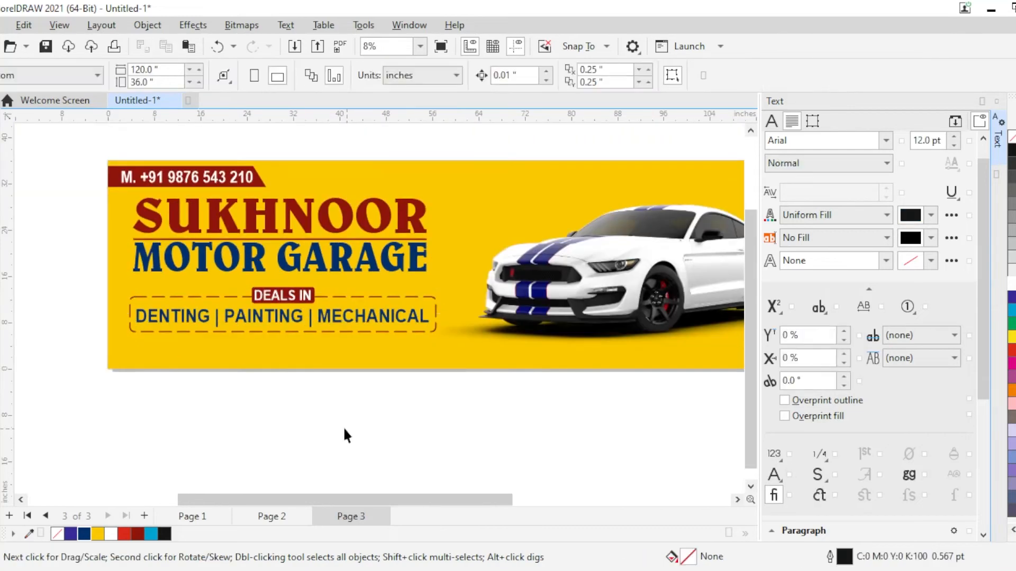
key("ctrl+z")
Draw a thin rectangle 120 inches wide and about 1.1 inches high across the banner, just above its lower edge
left_click(1, 259)
scroll(123, 387, "up", 2)
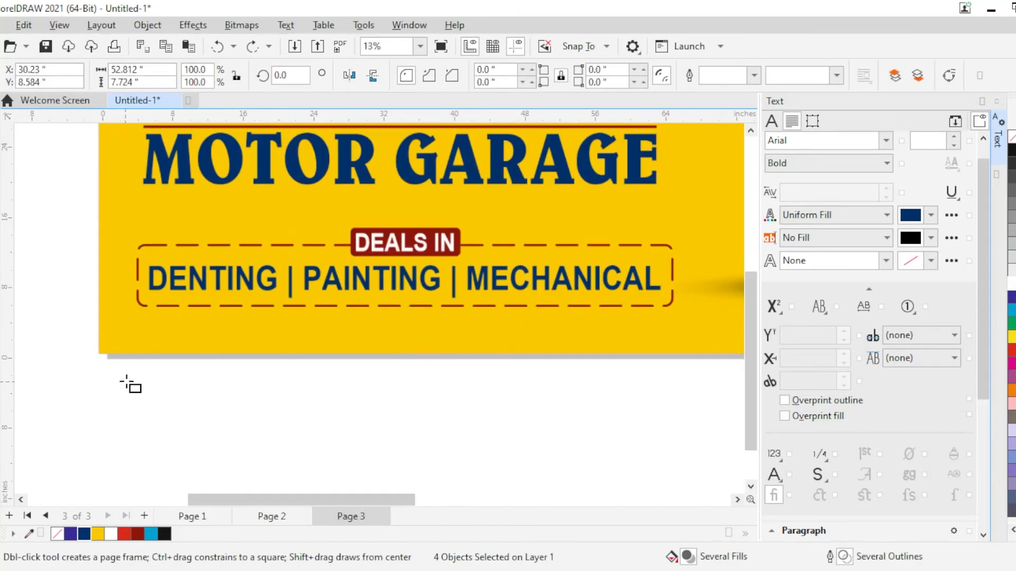
mouse_move(99, 323)
left_mouse_down()
mouse_move(988, 374)
mouse_move(942, 344)
mouse_move(656, 334)
left_mouse_up()
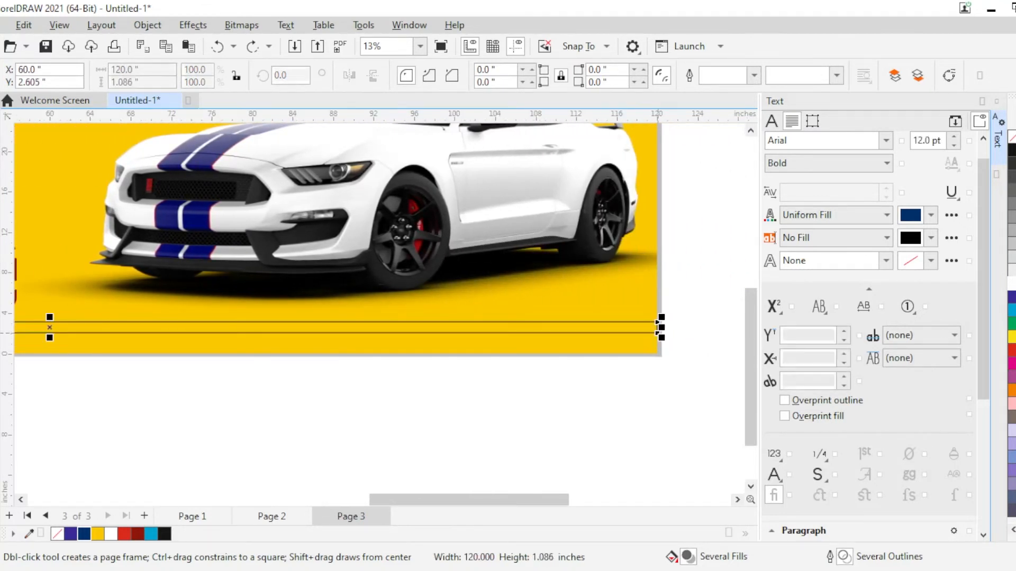
Fill the thin strip with dark blue, remove its outline and deselect it
left_click(84, 534)
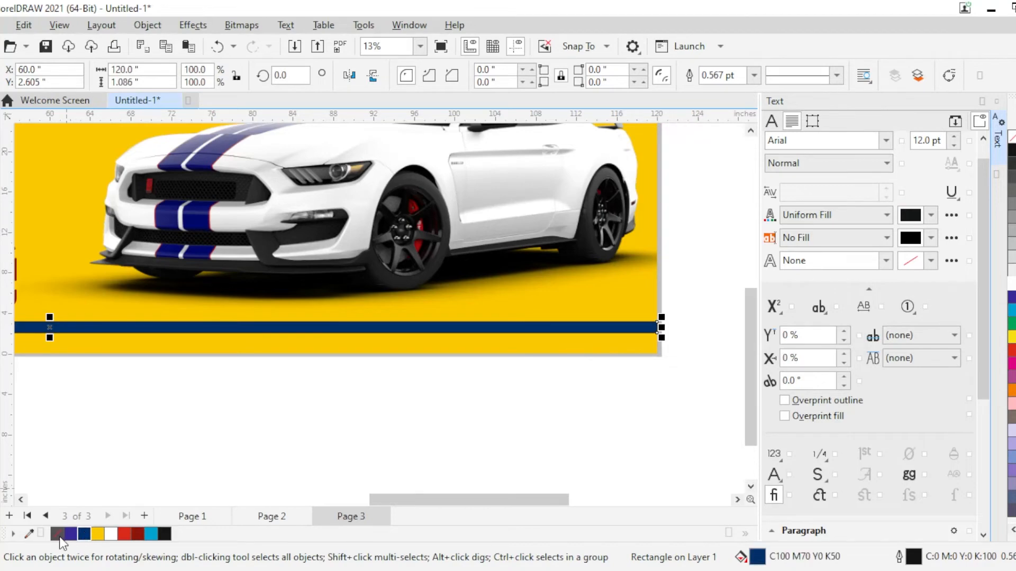
right_click(58, 535)
left_click(108, 326)
left_click(679, 482)
Duplicate the dark blue strip directly below the original, leaving a narrow yellow gap between the two
scroll(635, 470, "down", 3)
scroll(233, 410, "up", 6)
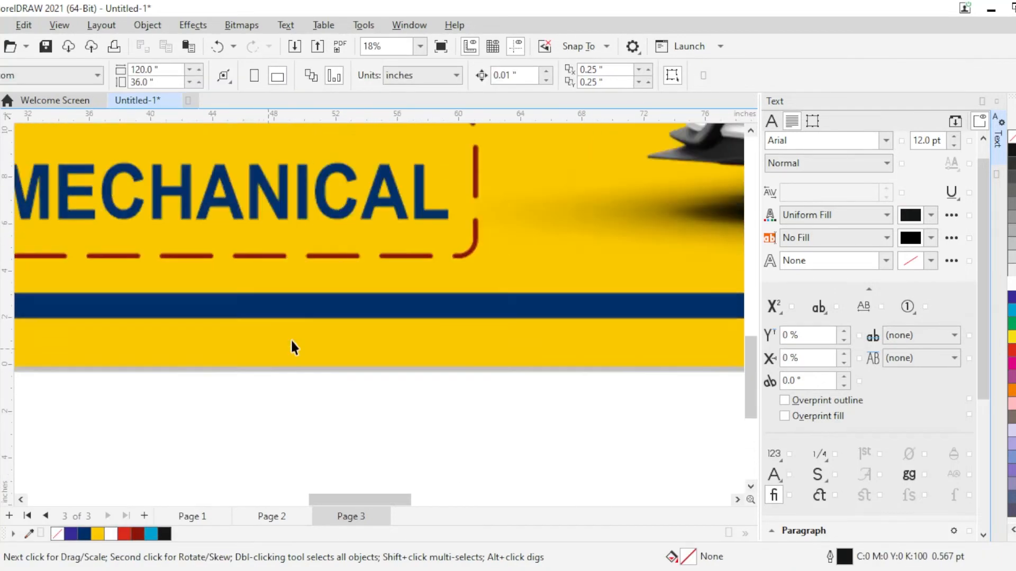
scroll(293, 346, "up", 3)
left_click(310, 336)
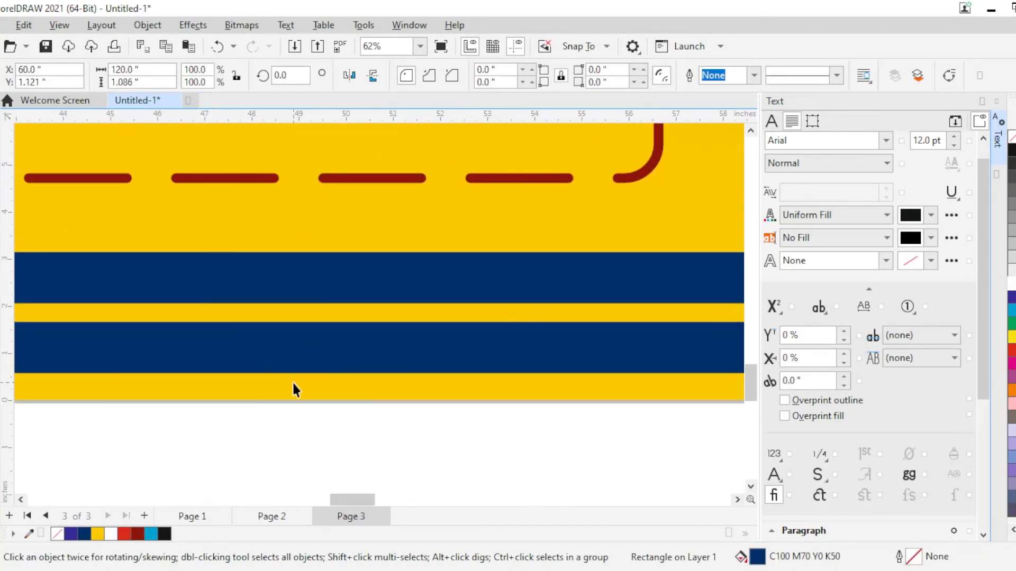
Reduce the lower strip to 50% of its height, about 0.54 inches, nudge it slightly down and deselect it
scroll(294, 390, "down", 3)
scroll(476, 402, "up", 4)
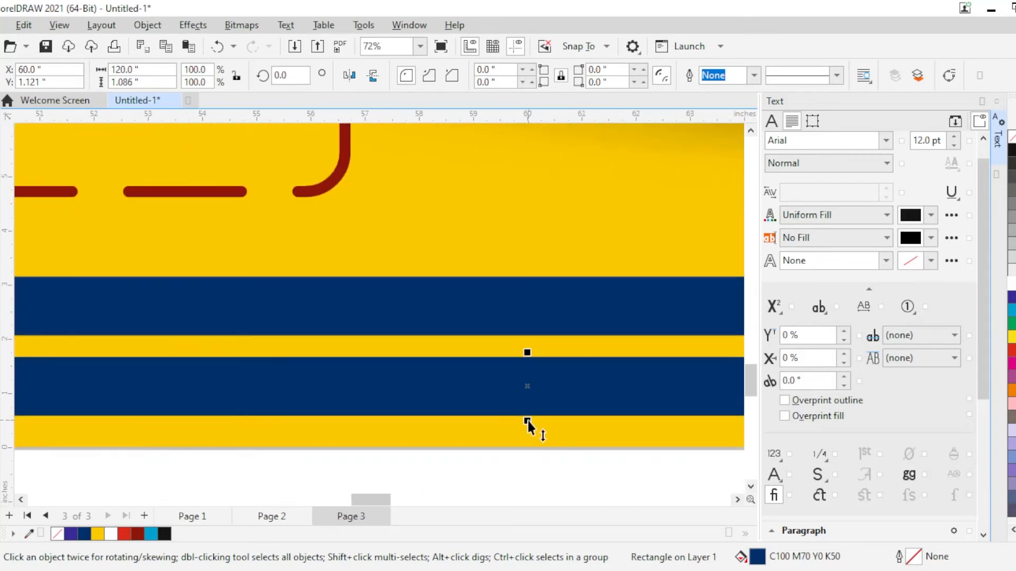
left_click_drag(527, 420, 526, 387)
scroll(449, 439, "down", 5)
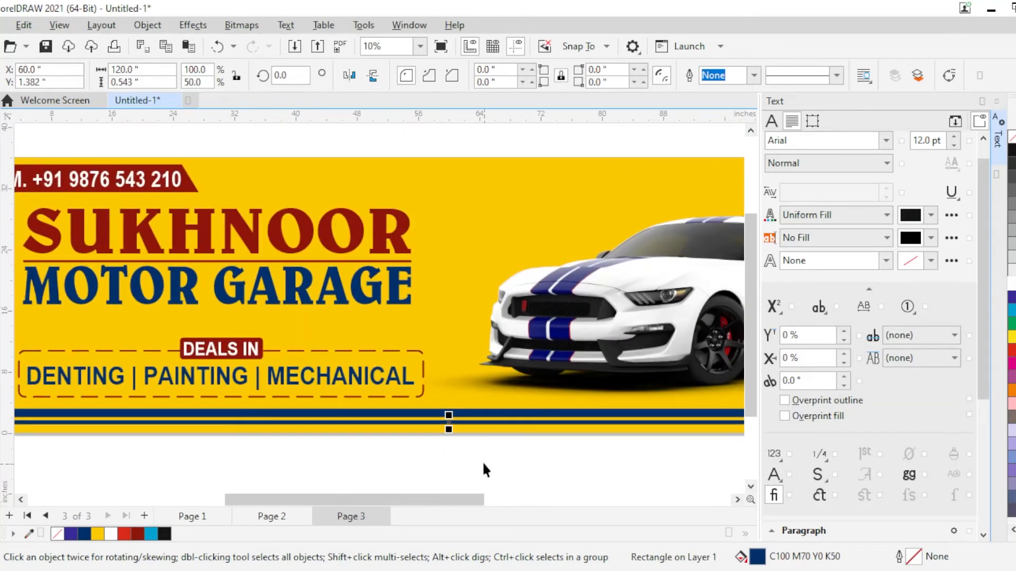
scroll(418, 424, "down", 2)
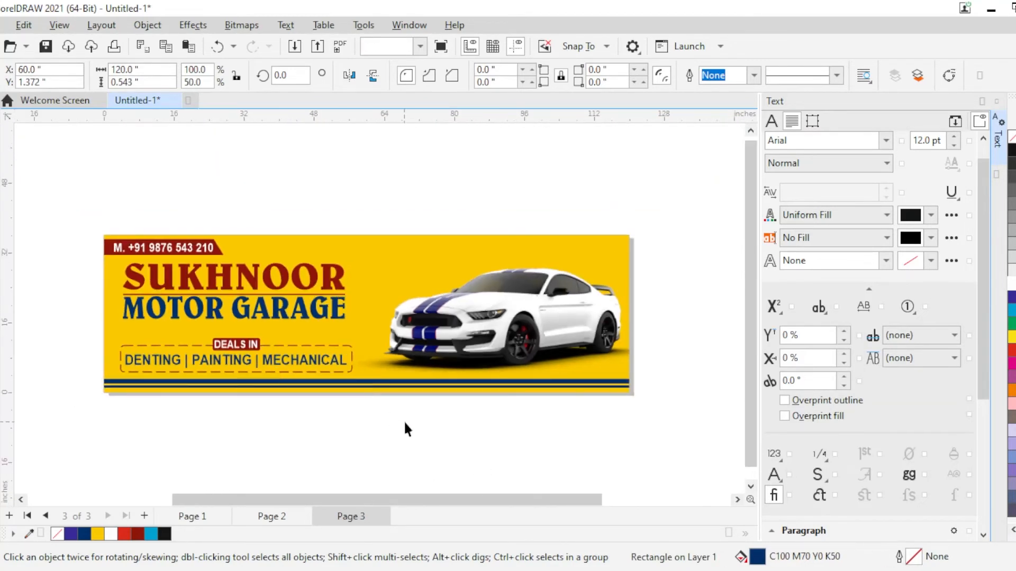
left_click(405, 420)
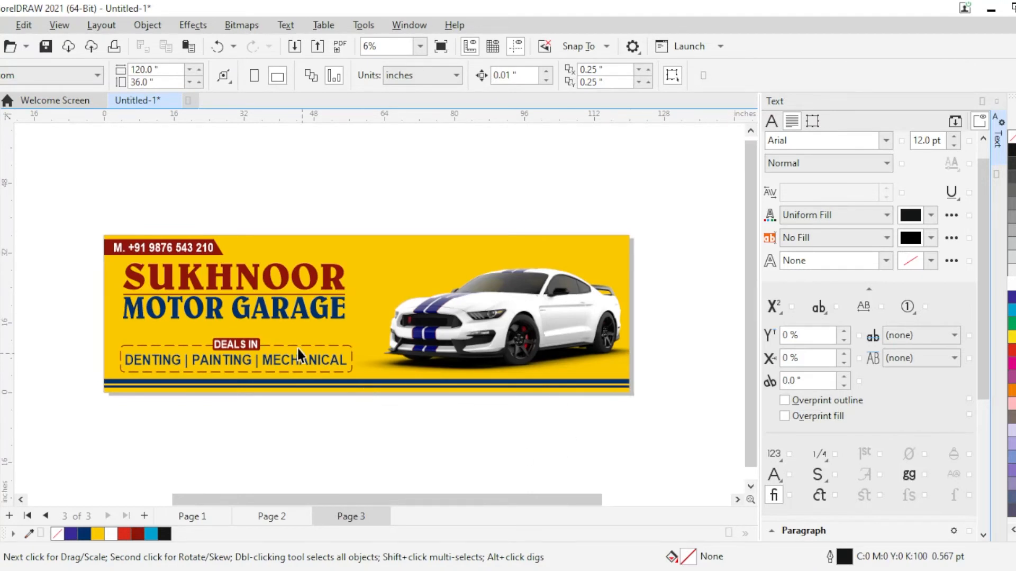
Select all objects of the yellow banner and preview the design full screen
scroll(298, 348, "up", 1)
left_click_drag(50, 130, 696, 503)
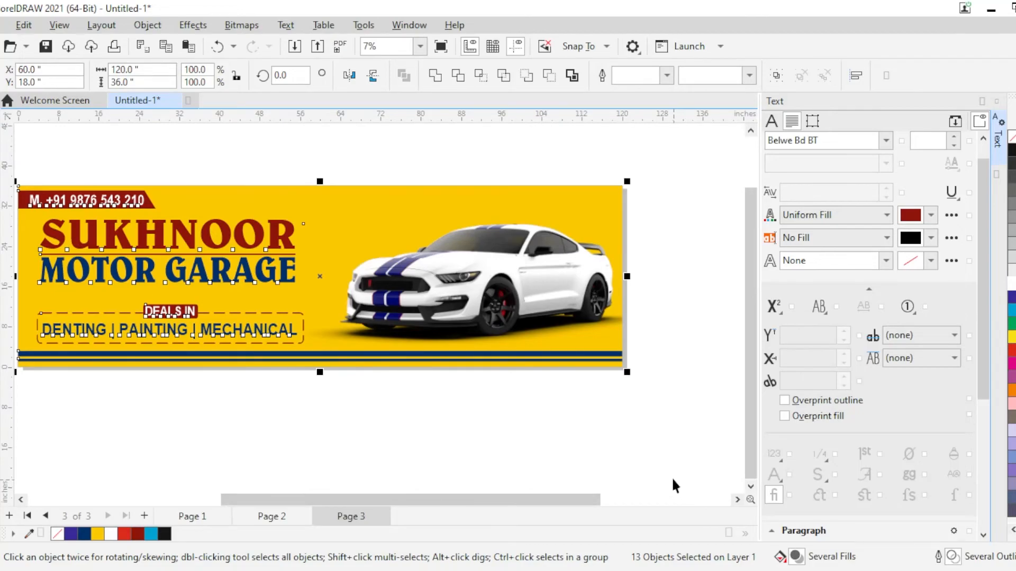
key("F9")
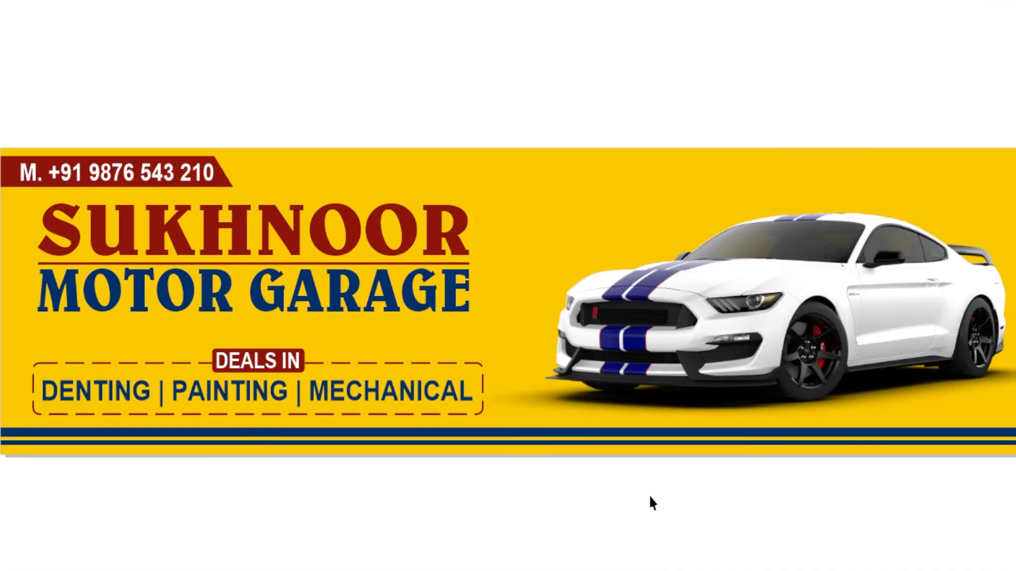
Close the preview and move the Sukhnoor Motor Garage title group down to about Y 21.13 inches on the yellow banner
left_click(650, 498)
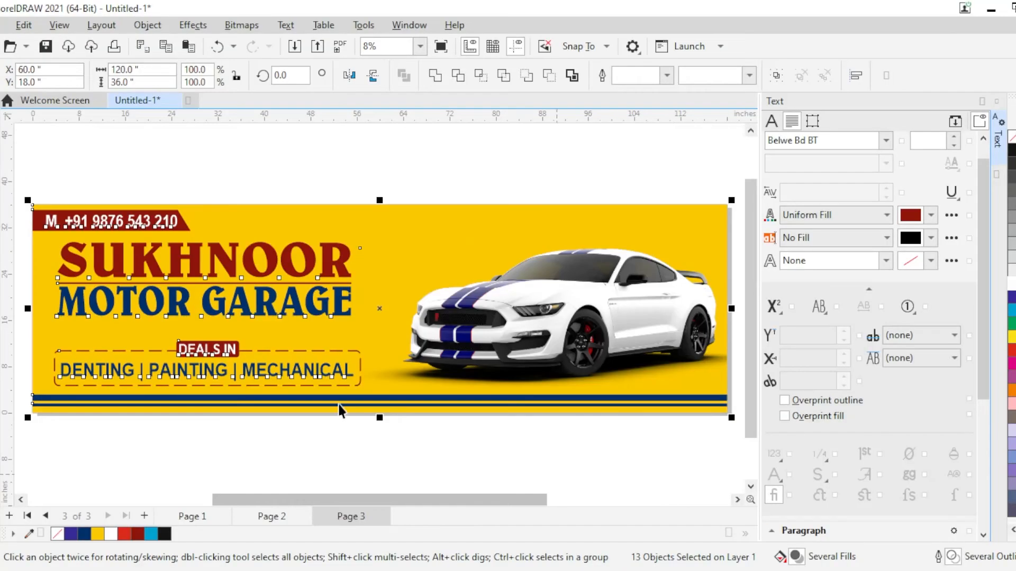
left_click(312, 266)
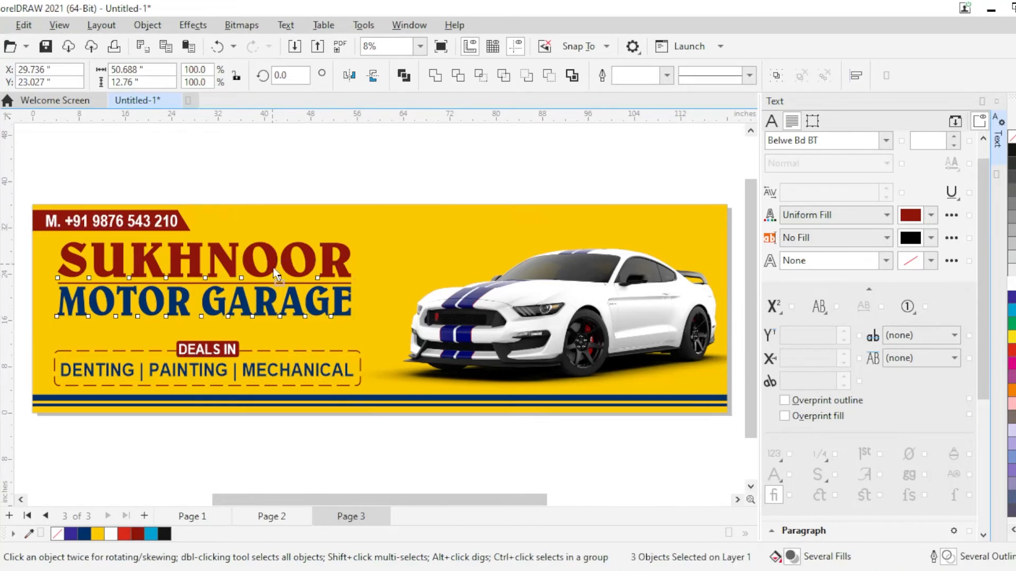
scroll(424, 367, "down", 1)
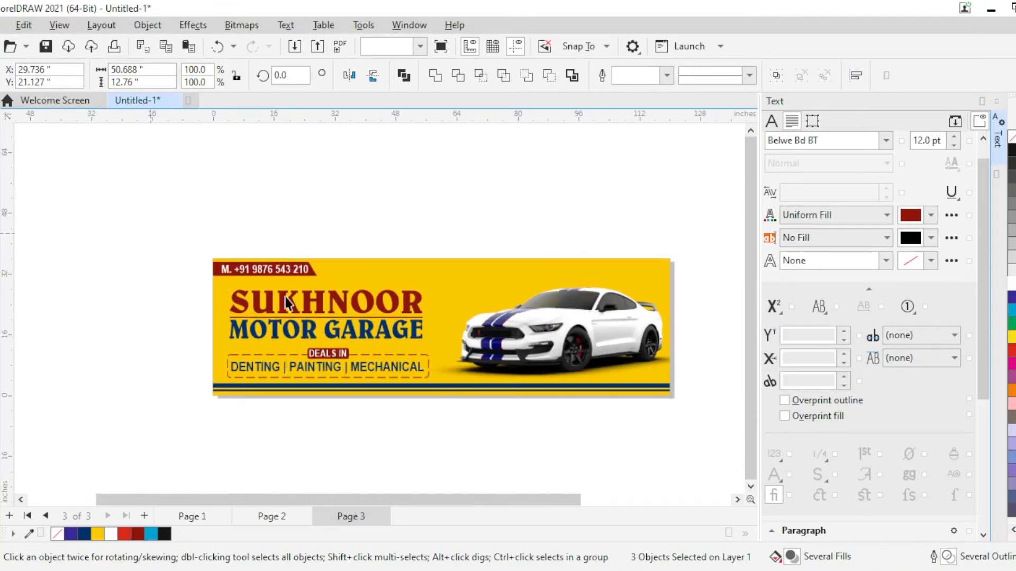
Copy all objects of the dark red banner on page 2 and paste them onto a new page inserted after it
left_click(266, 518)
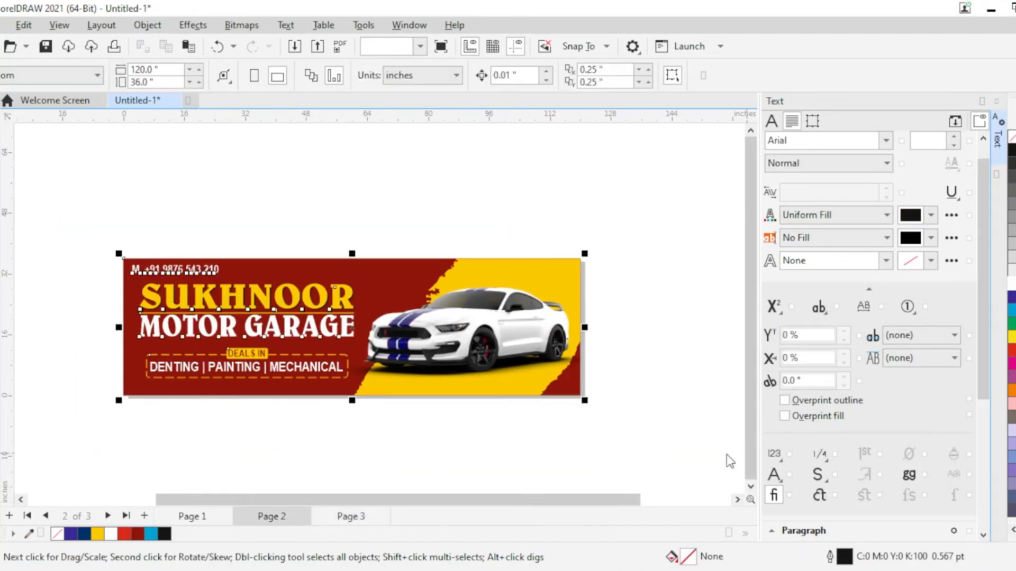
left_click(149, 516)
key("ctrl+v")
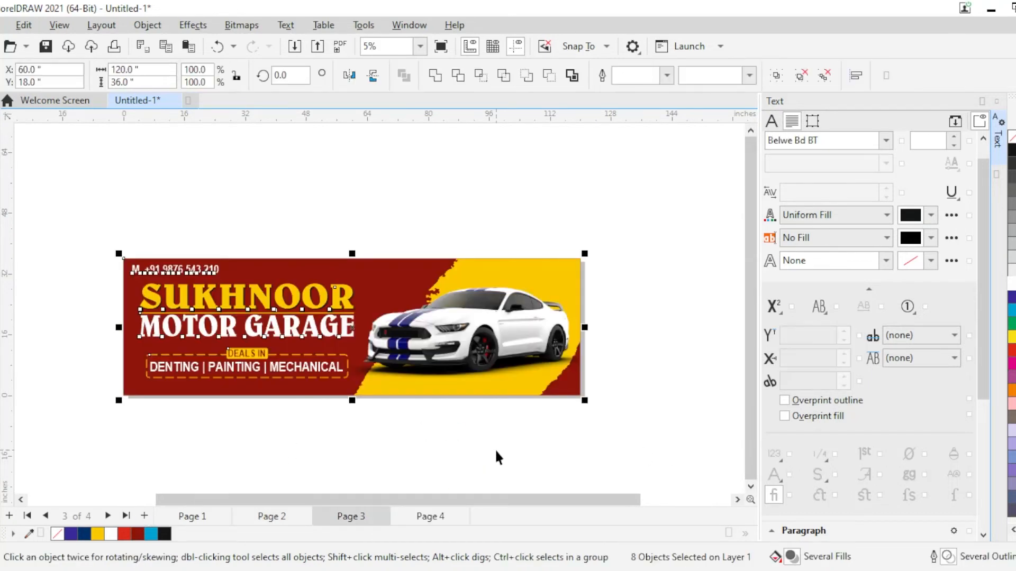
Extract the contents of the copied banner's PowerClip background and delete the extracted yellow brush shape
scroll(294, 405, "up", 1)
left_click(512, 397)
right_click(512, 398)
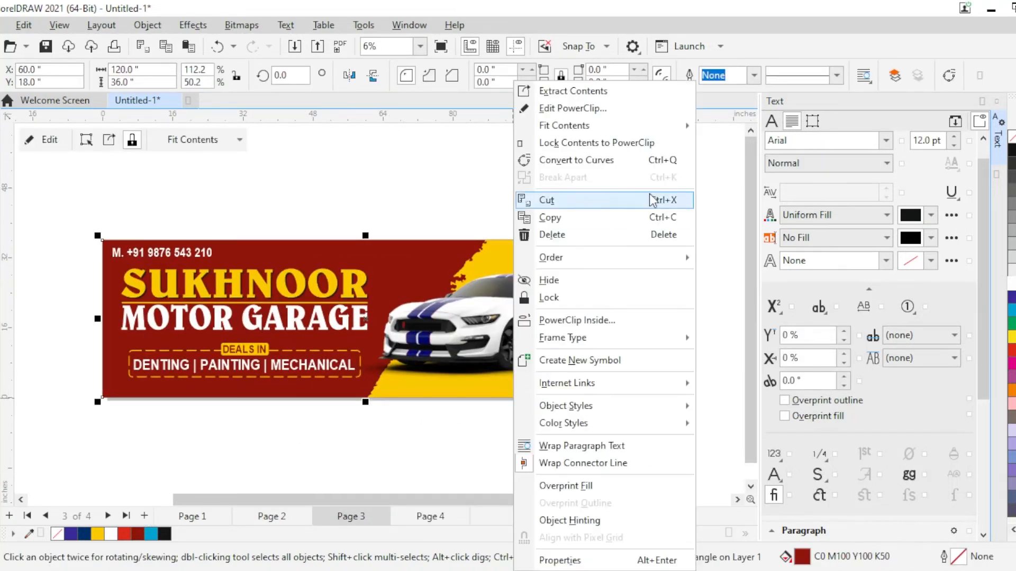
left_click(605, 91)
key("Delete")
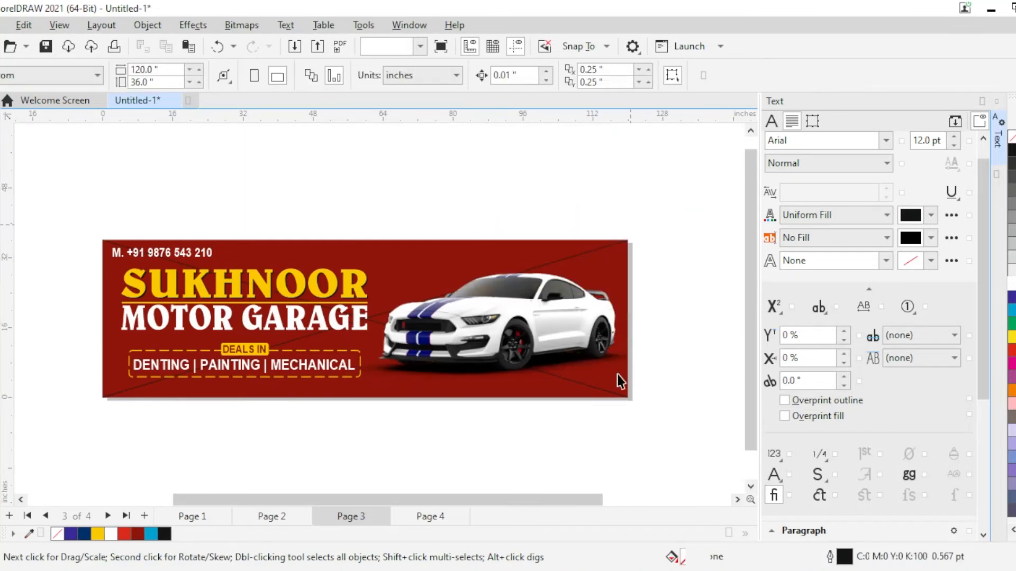
Remove the empty PowerClip frame from the dark red background and deselect it
right_click(612, 390)
mouse_move(783, 339)
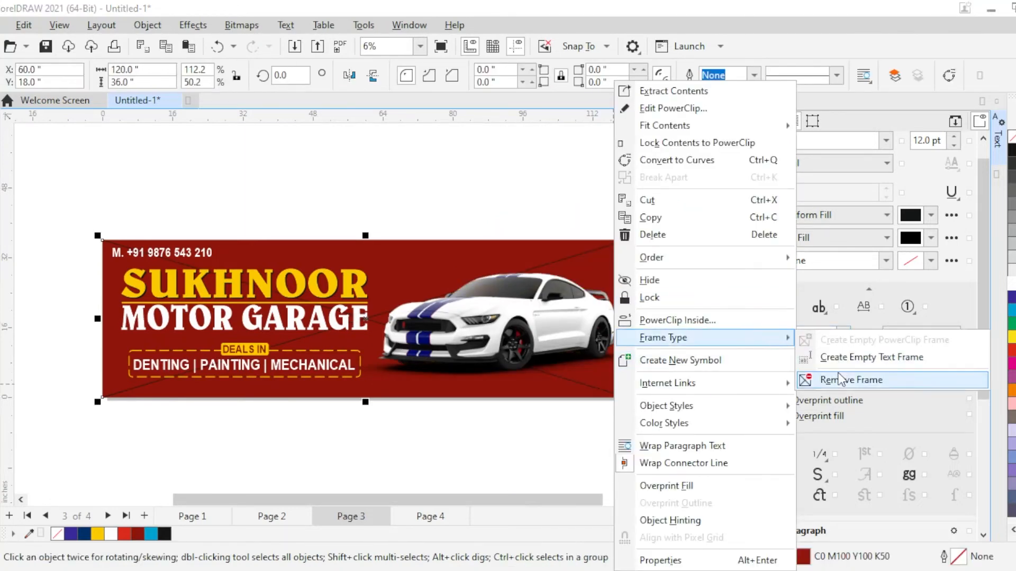
left_click(834, 379)
scroll(392, 338, "up", 1)
scroll(404, 341, "down", 1)
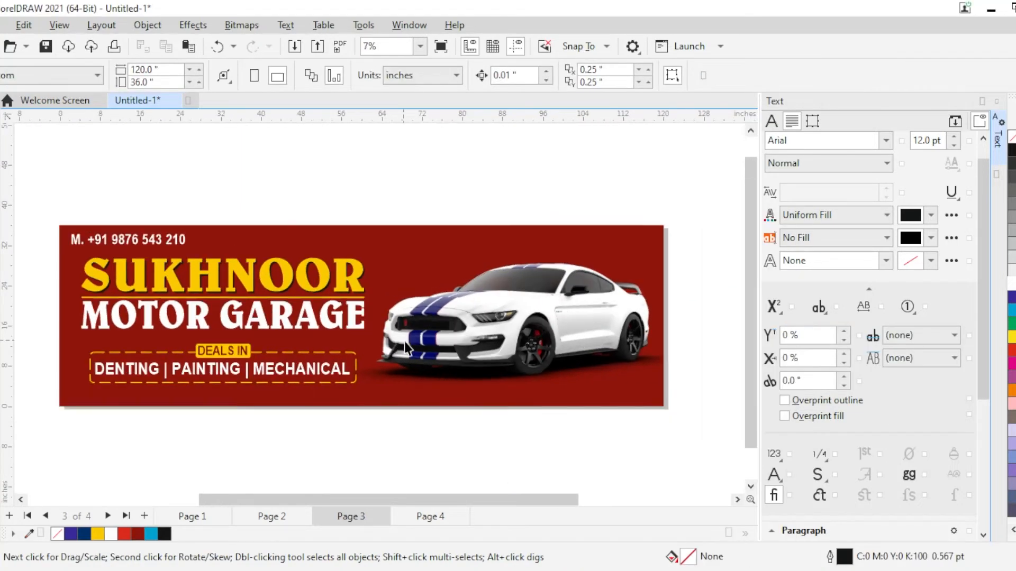
left_click(493, 388)
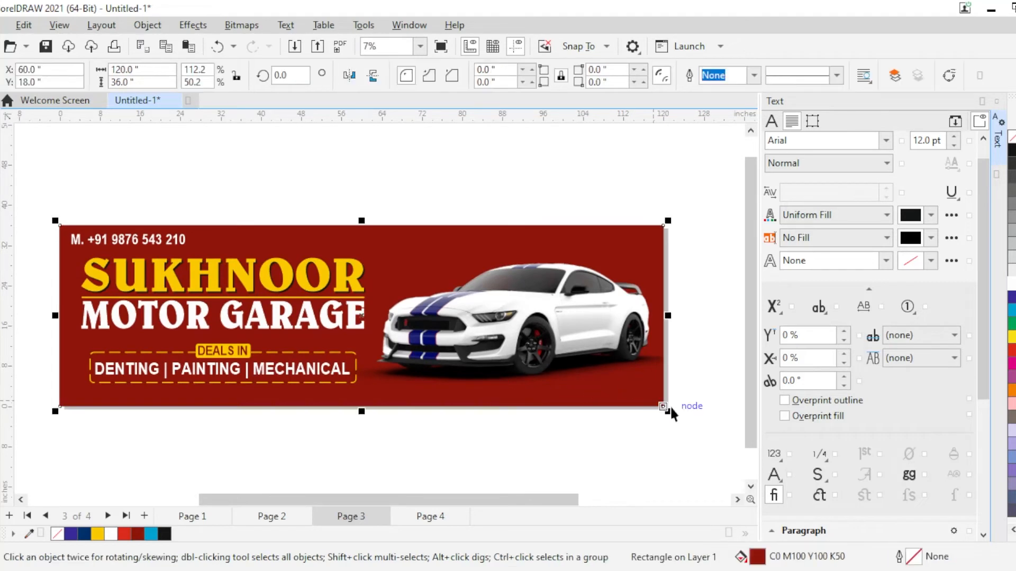
key("F6")
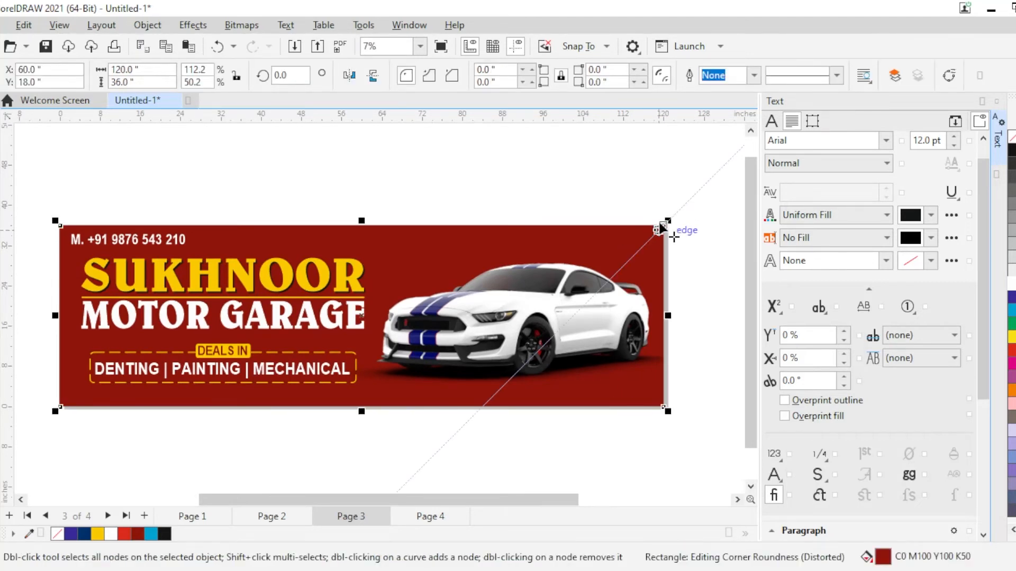
left_click(183, 177)
key("space")
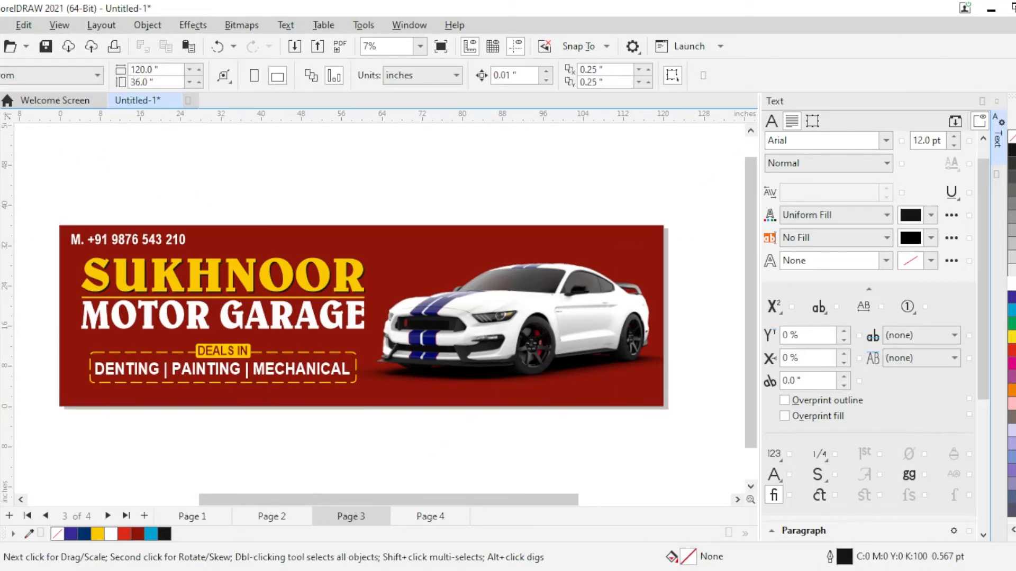
Draw a rectangle about 44.4 × 36 inches over the banner's right part and convert it to curves
key("F6")
left_click_drag(663, 226, 439, 407)
key("F10")
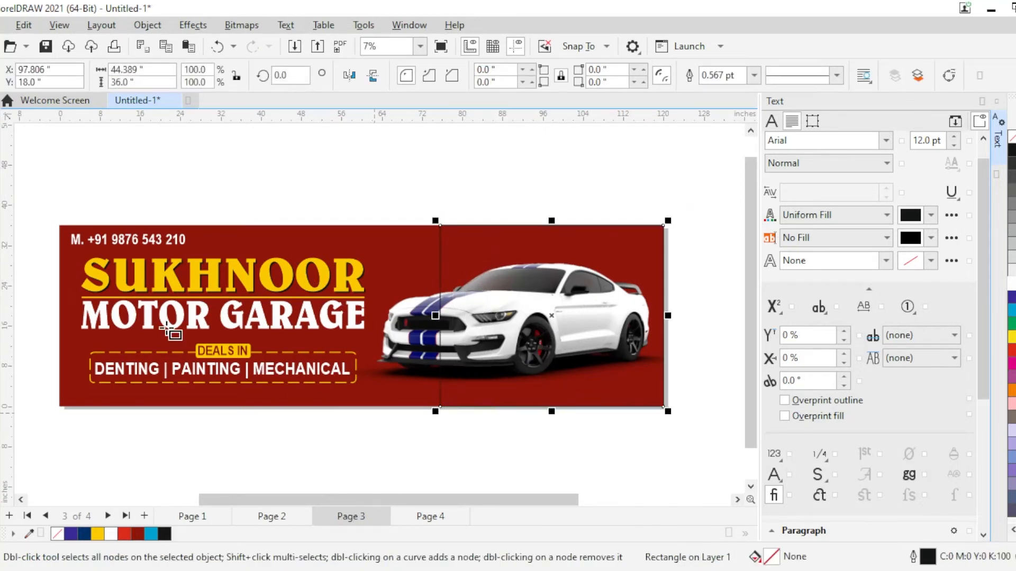
key("ctrl+q")
Slant the rectangle's left edge, moving its top node about 8.3 inches right and its bottom node left
left_click_drag(441, 227, 481, 226)
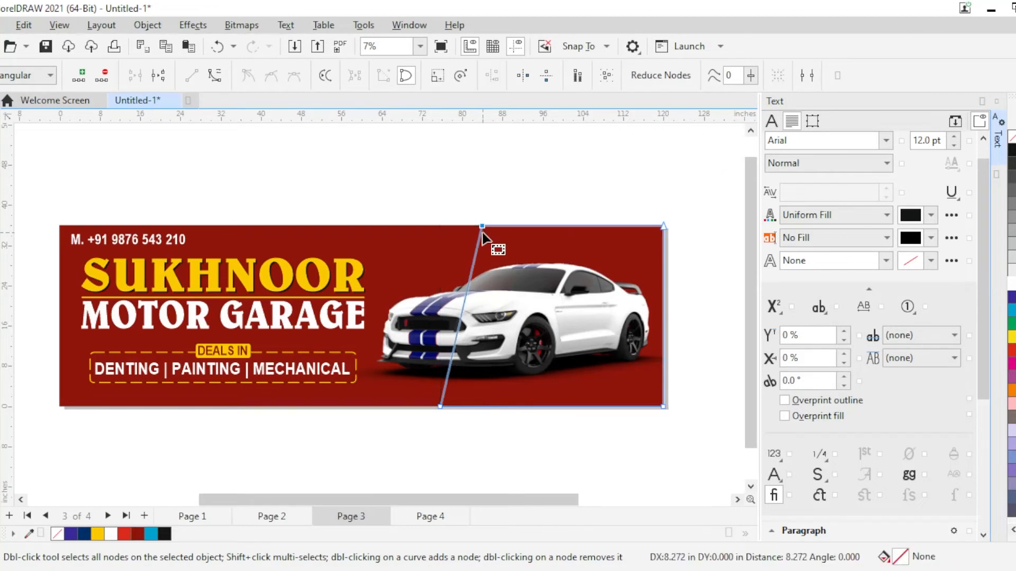
left_click_drag(422, 385, 500, 446)
left_click_drag(439, 405, 393, 407)
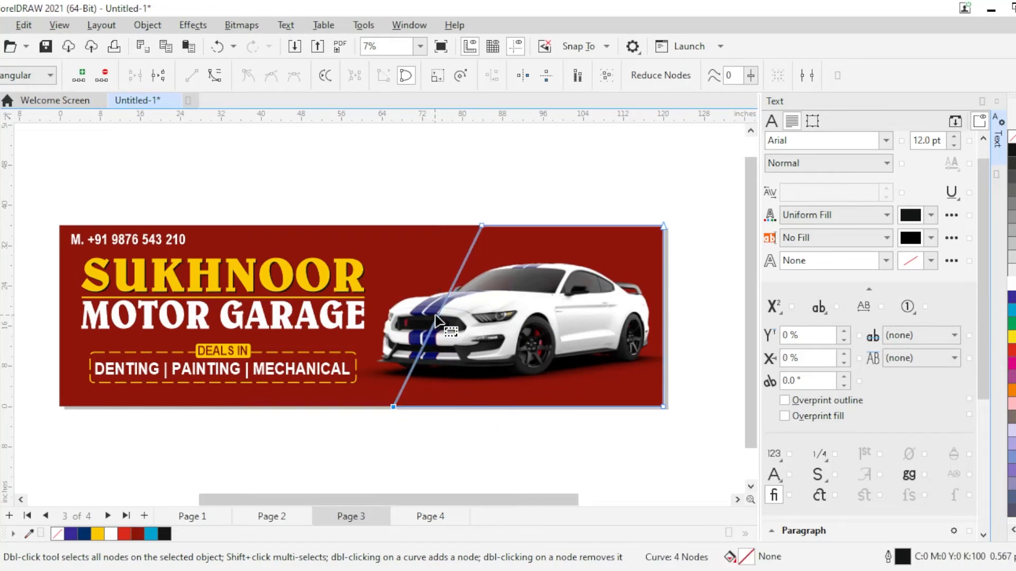
Turn the slanted edge into a curve bowing down toward the right, extending its bottom node left to below the services box
left_click(438, 315)
left_click(223, 75)
left_click_drag(437, 315, 451, 332)
left_click_drag(394, 406, 268, 406)
left_click_drag(335, 359, 414, 393)
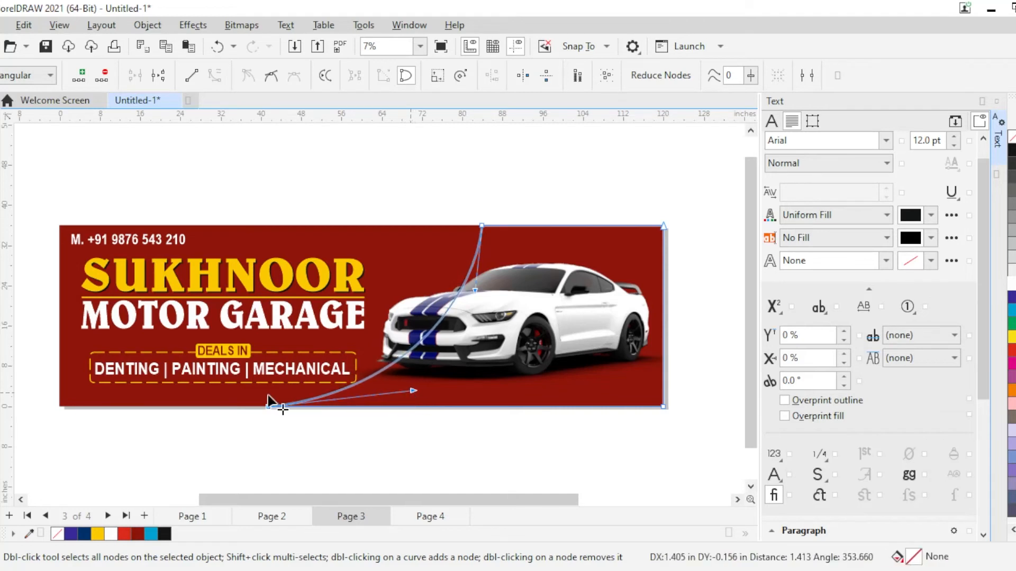
Nudge the curve's bottom node slightly right along the banner's lower edge, making the shape about 77.5 inches wide
key("Right")
key("Right")
key("Right")
key("Right")
key("Right")
key("Right")
key("Right")
key("Right")
key("Right")
key("Right")
key("Right")
key("Right")
key("Right")
key("Right")
key("Right")
key("Right")
key("Right")
key("Right")
key("Right")
key("Right")
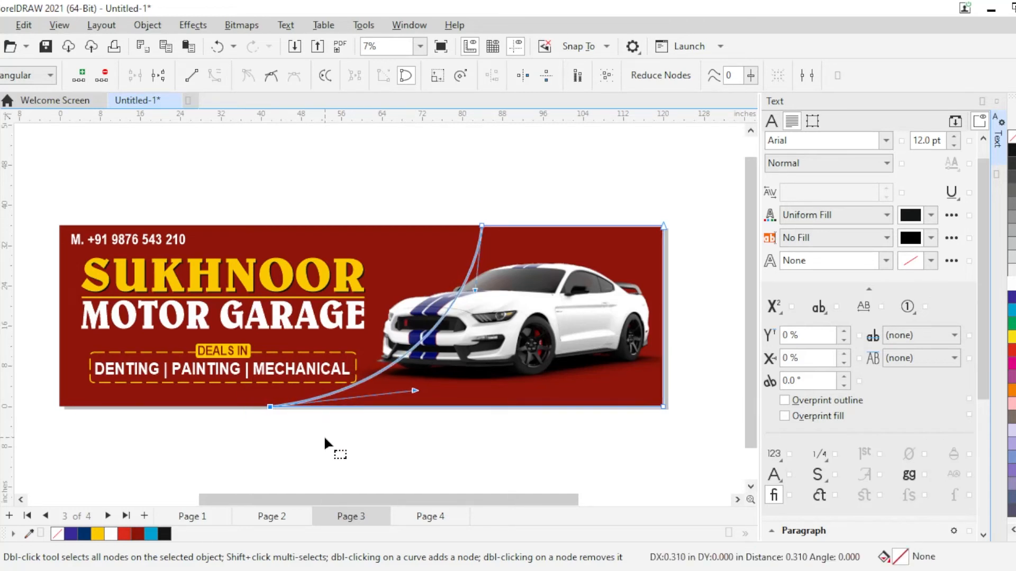
key("Right")
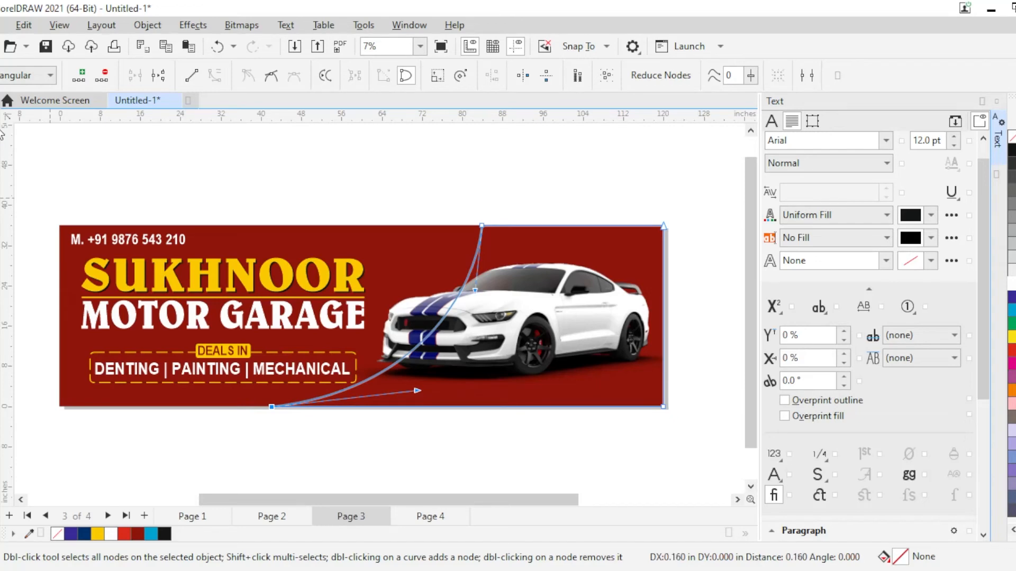
key("Right")
scroll(302, 410, "up", 8)
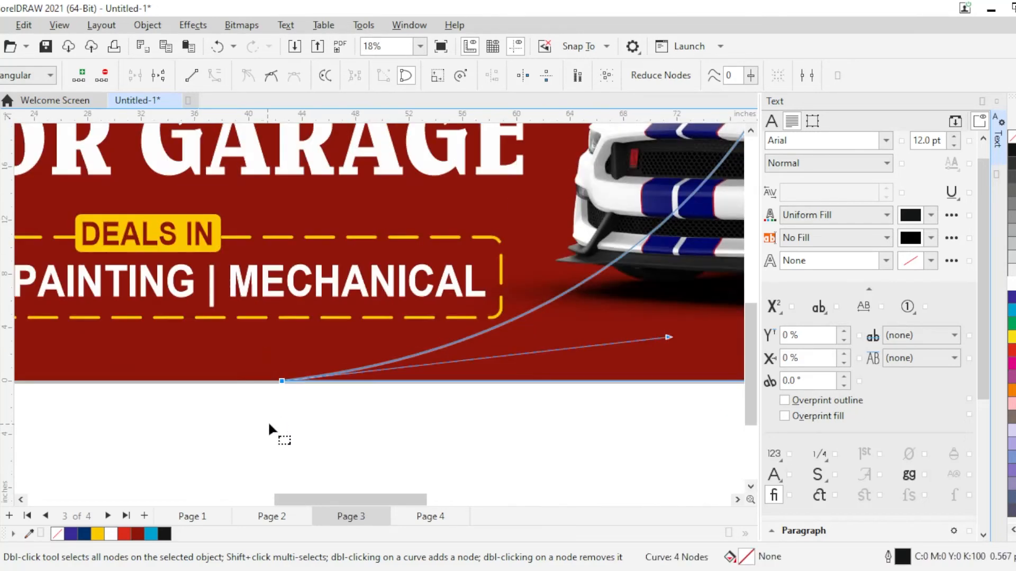
scroll(288, 366, "down", 8)
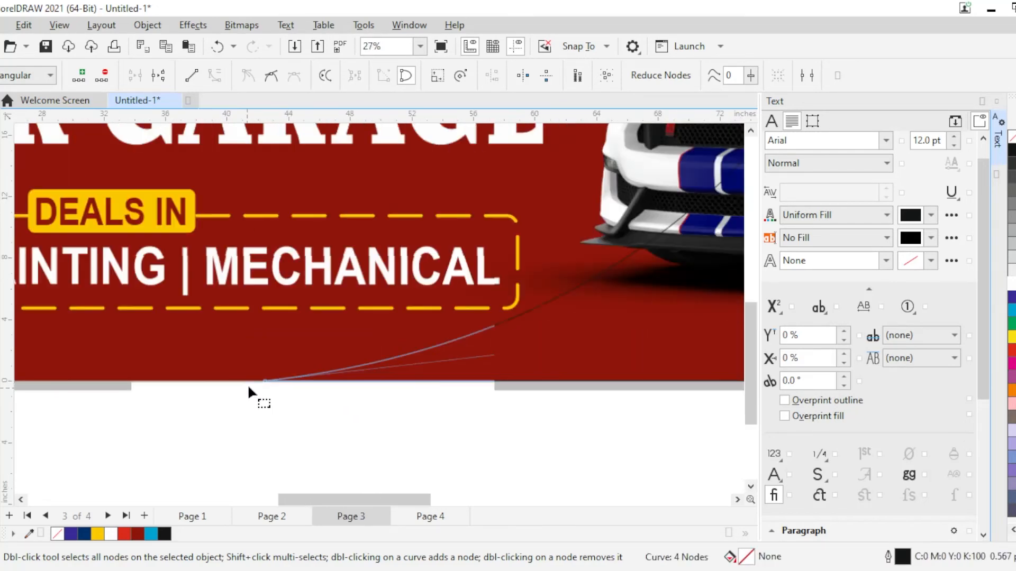
Fill the curved shape with deep yellow, remove its outline and place it behind the car and its shadow
key("space")
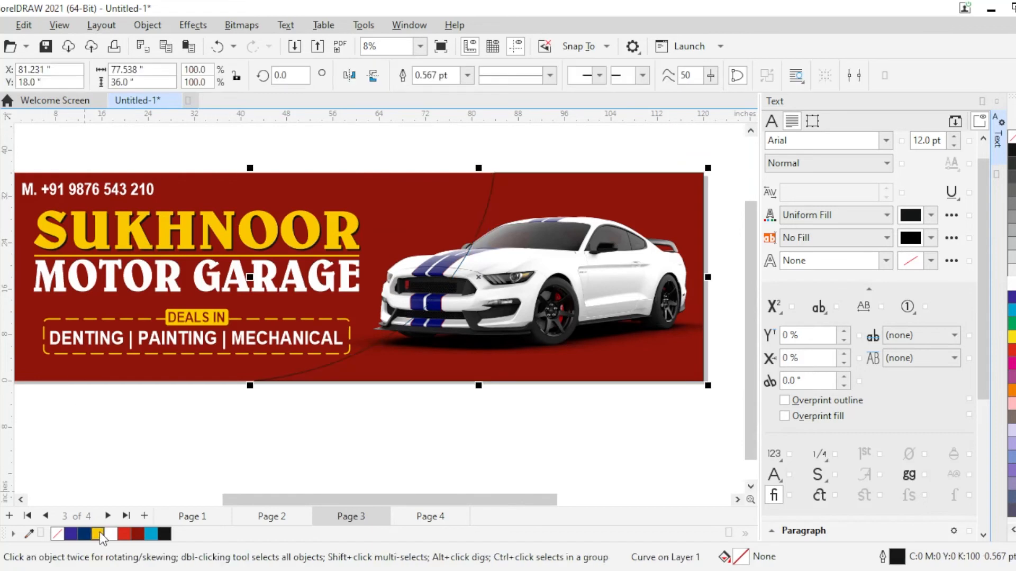
left_click(99, 532)
right_click(55, 533)
left_click(110, 322)
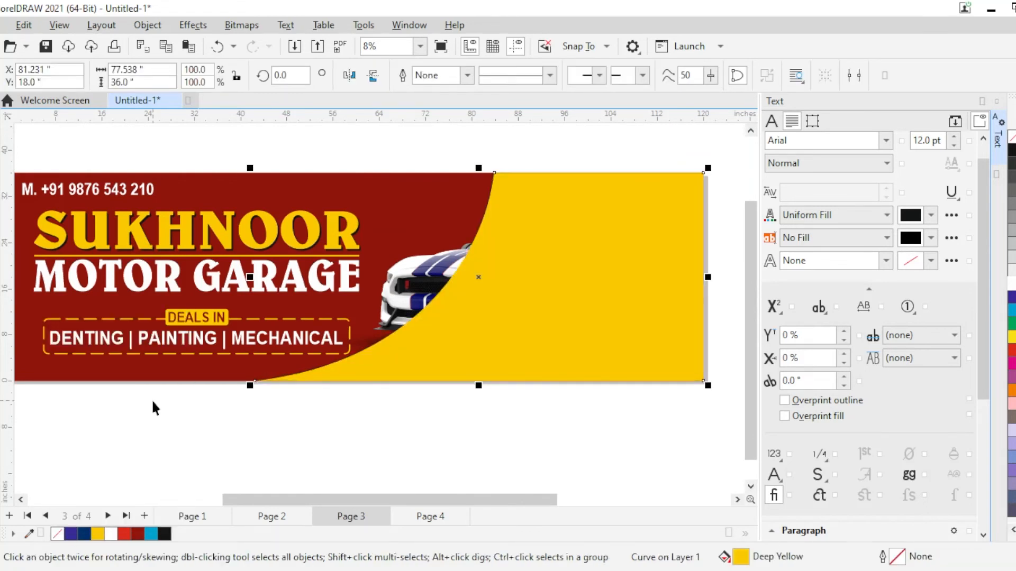
key("ctrl+Page_Down")
left_click(472, 482)
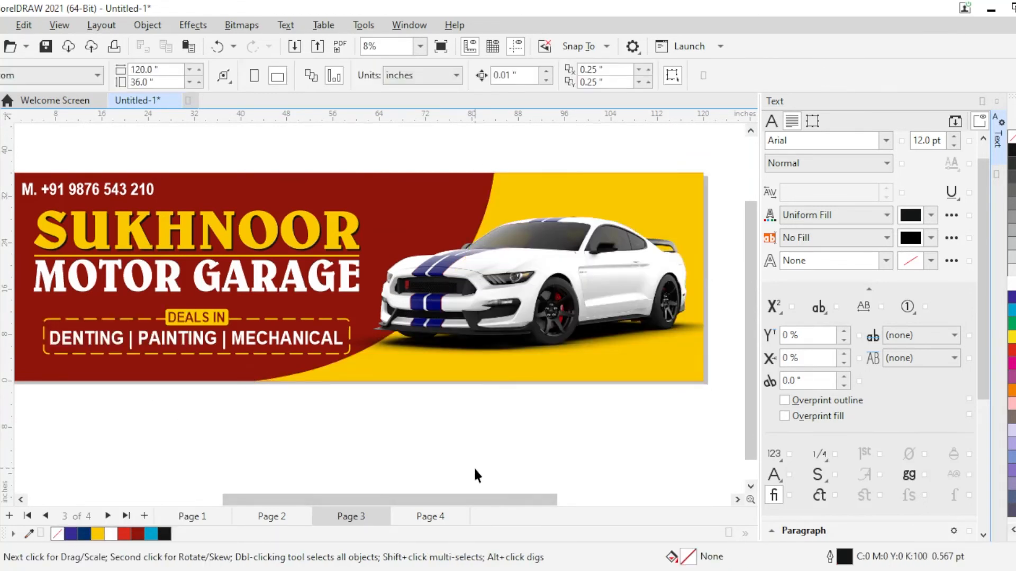
Draw a rectangle about 14.8 × 10.9 inches in the banner's top-left corner and convert it to curves
scroll(474, 467, "down", 1)
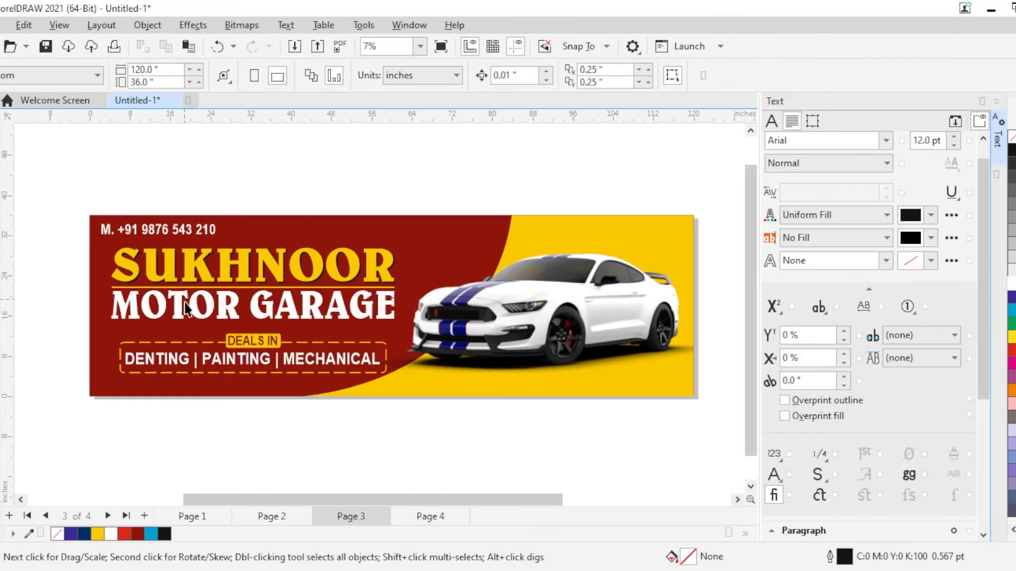
scroll(68, 247, "up", 2)
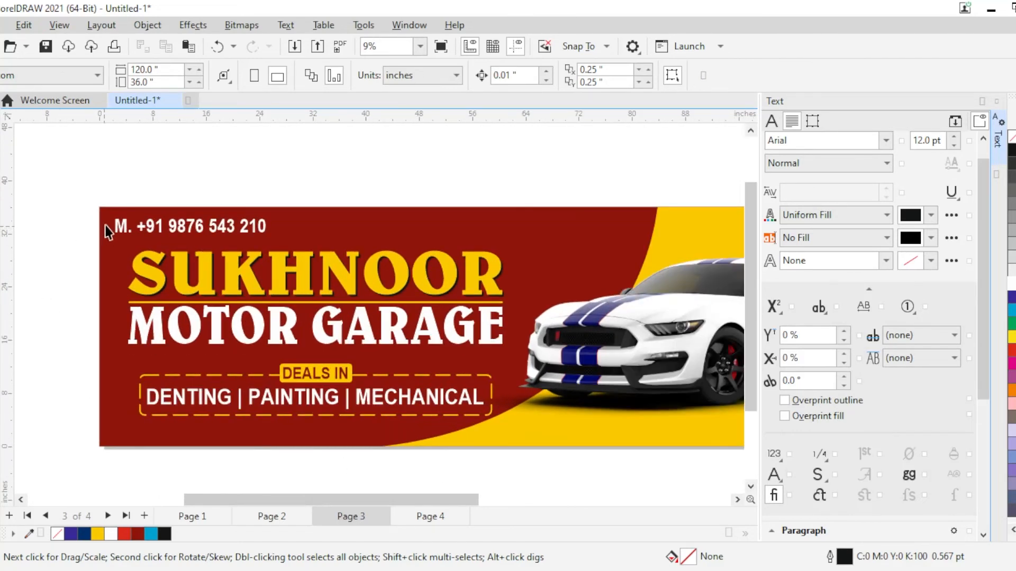
scroll(107, 231, "up", 2)
key("F6")
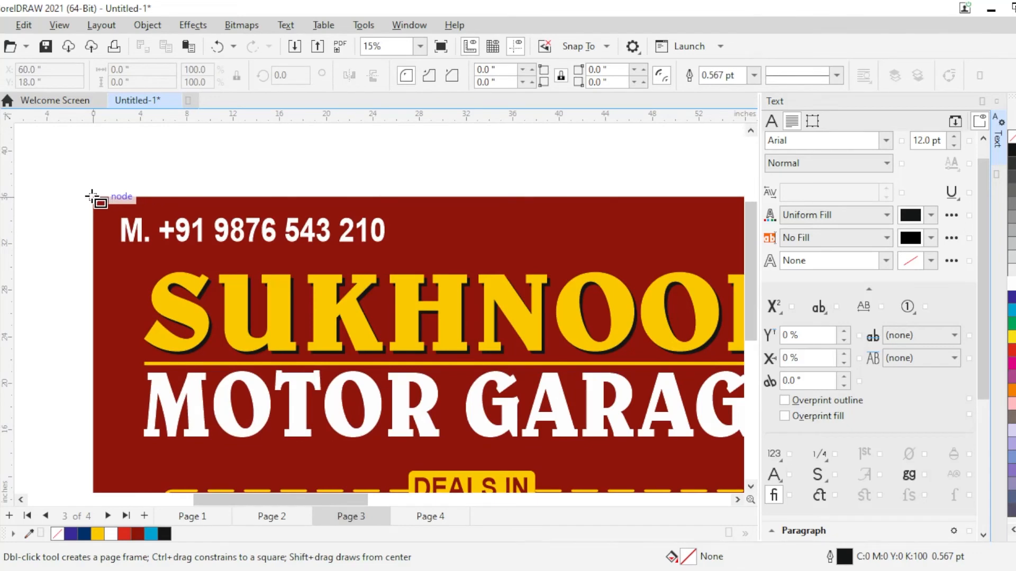
mouse_move(92, 196)
left_mouse_down()
mouse_move(220, 281)
mouse_move(271, 328)
left_mouse_up()
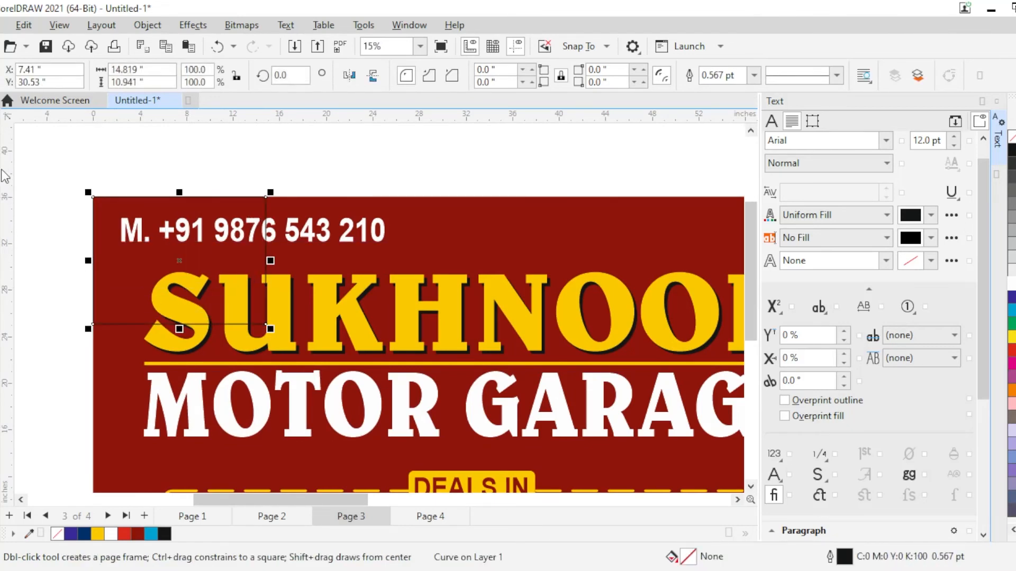
key("ctrl+q")
key("F10")
Reshape the corner rectangle into a three-node shape about 22 × 10.9 inches with its diagonal edge curved toward the corner
scroll(265, 291, "down", 2)
double_click(257, 301)
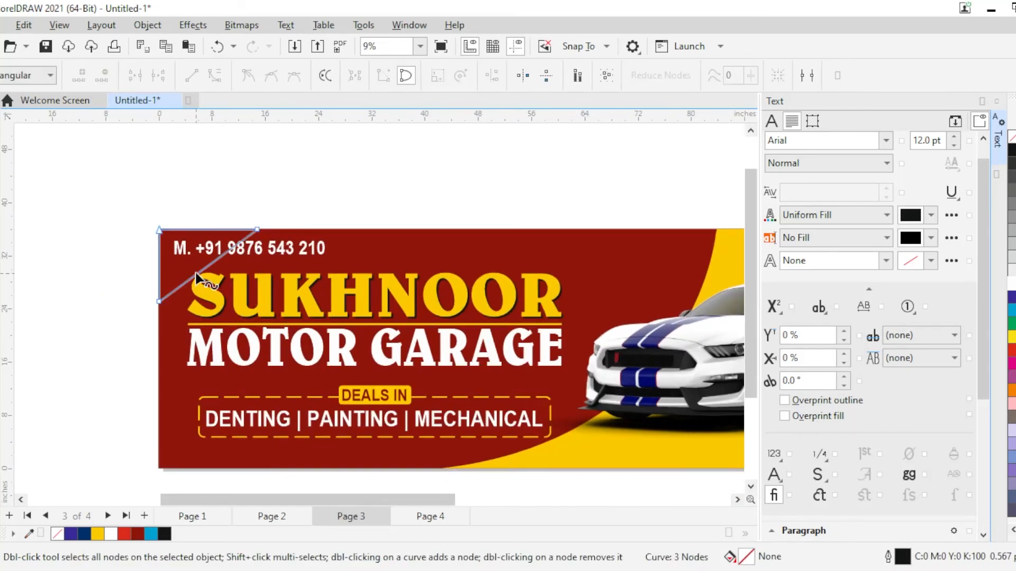
left_click(215, 78)
left_click_drag(259, 231, 206, 256)
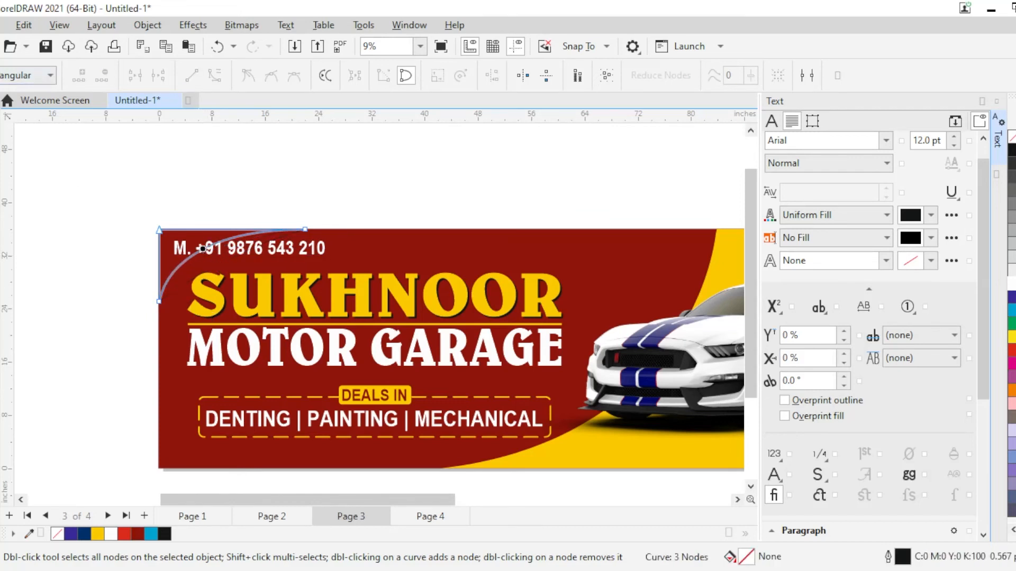
Fill the curved corner shape with deep yellow, remove its outline and deselect it
key("space")
left_click(98, 535)
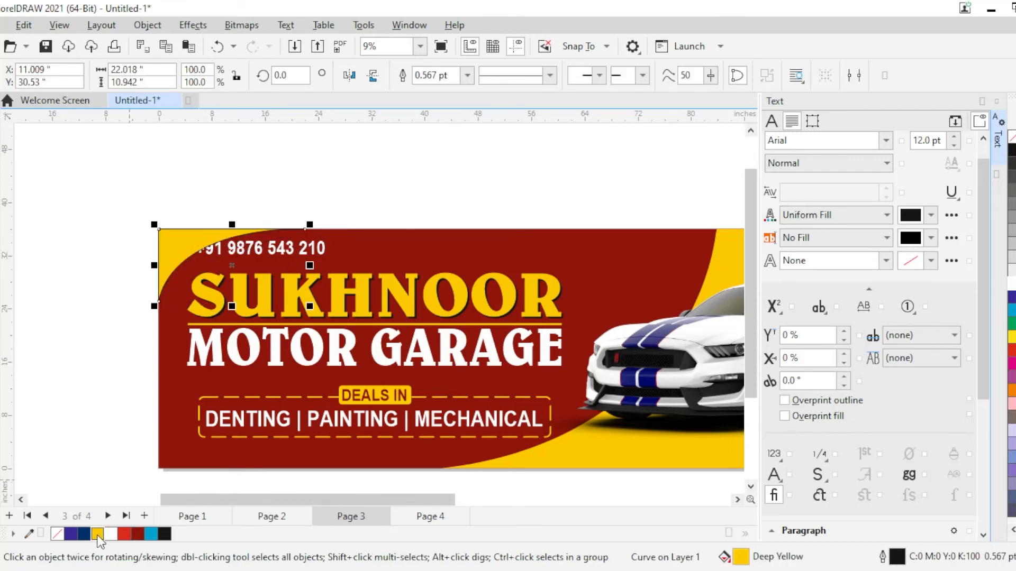
right_click(58, 535)
left_click(90, 318)
Move the mobile number to the yellow top-right corner of the banner, colour it dark red and deselect it
left_click(310, 247)
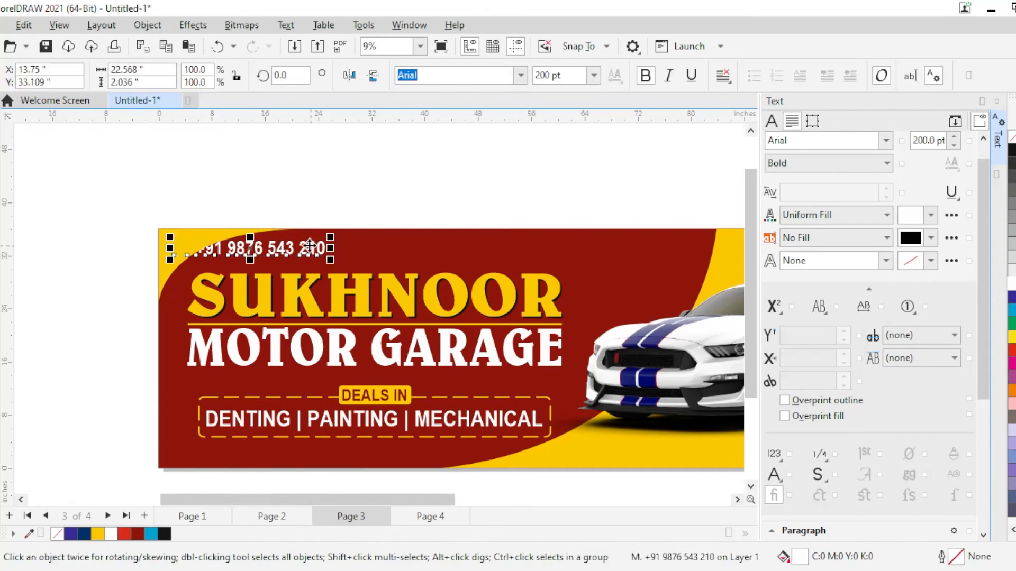
left_click_drag(309, 247, 688, 246)
scroll(286, 339, "down", 1)
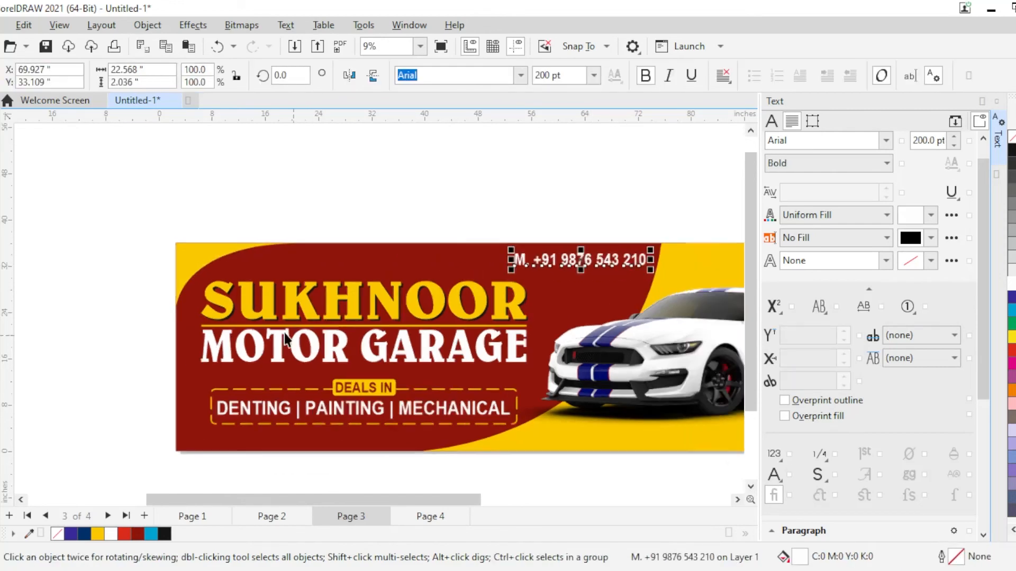
scroll(285, 339, "down", 1)
left_click(607, 461)
scroll(270, 351, "down", 1)
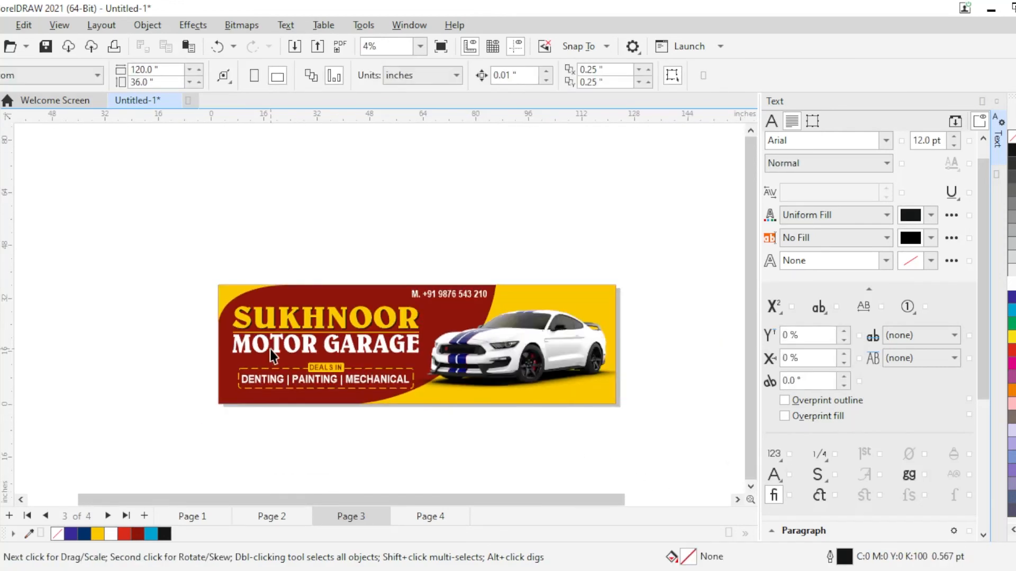
scroll(611, 406, "up", 2)
left_click_drag(363, 209, 575, 213)
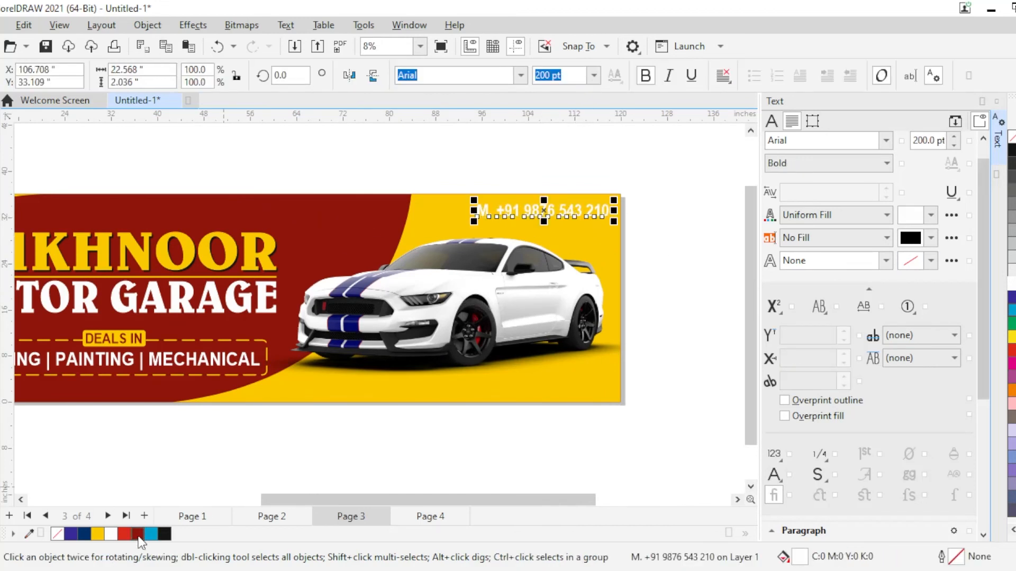
left_click(520, 452)
scroll(690, 292, "down", 1)
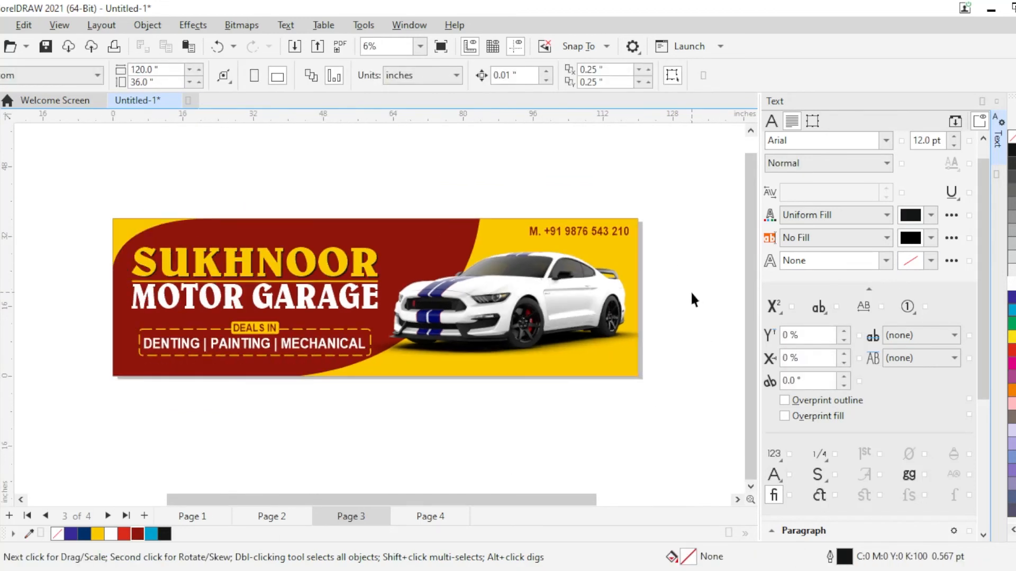
Select all objects of the red and yellow curved banner, zoom to them and preview the design full screen
scroll(274, 389, "up", 1)
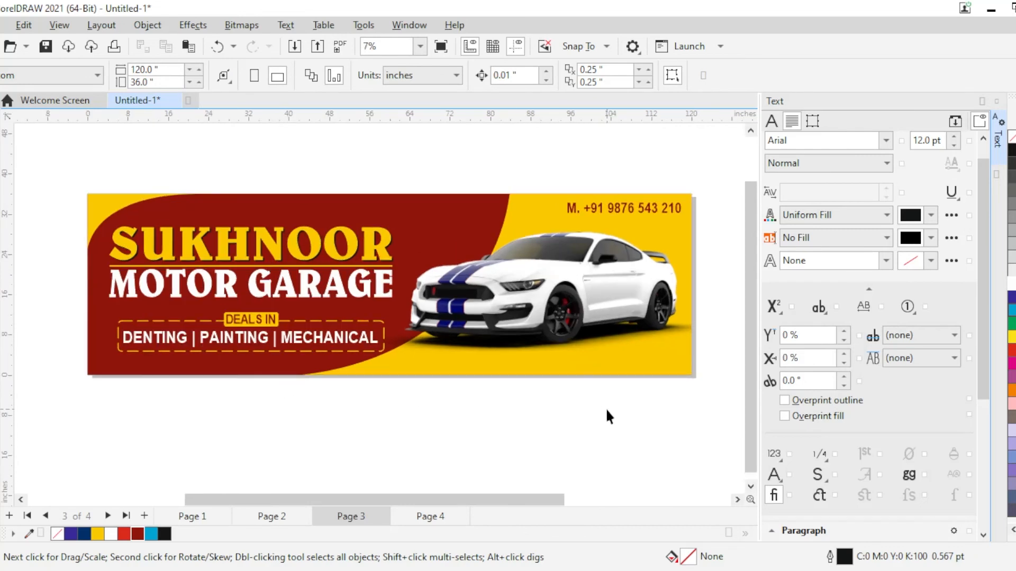
scroll(341, 316, "down", 2)
left_click_drag(106, 213, 843, 473)
key("shift+F2")
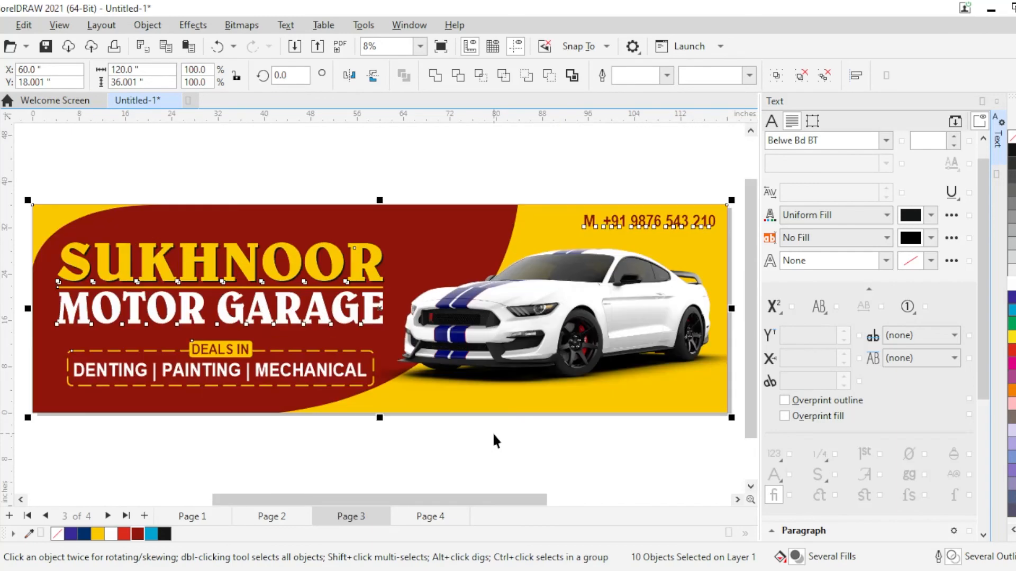
key("F9")
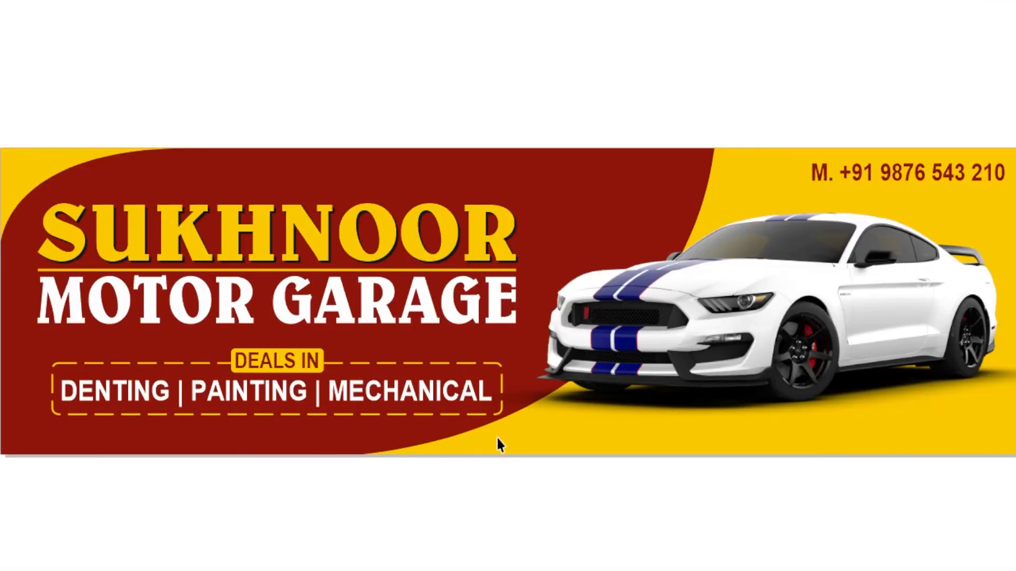